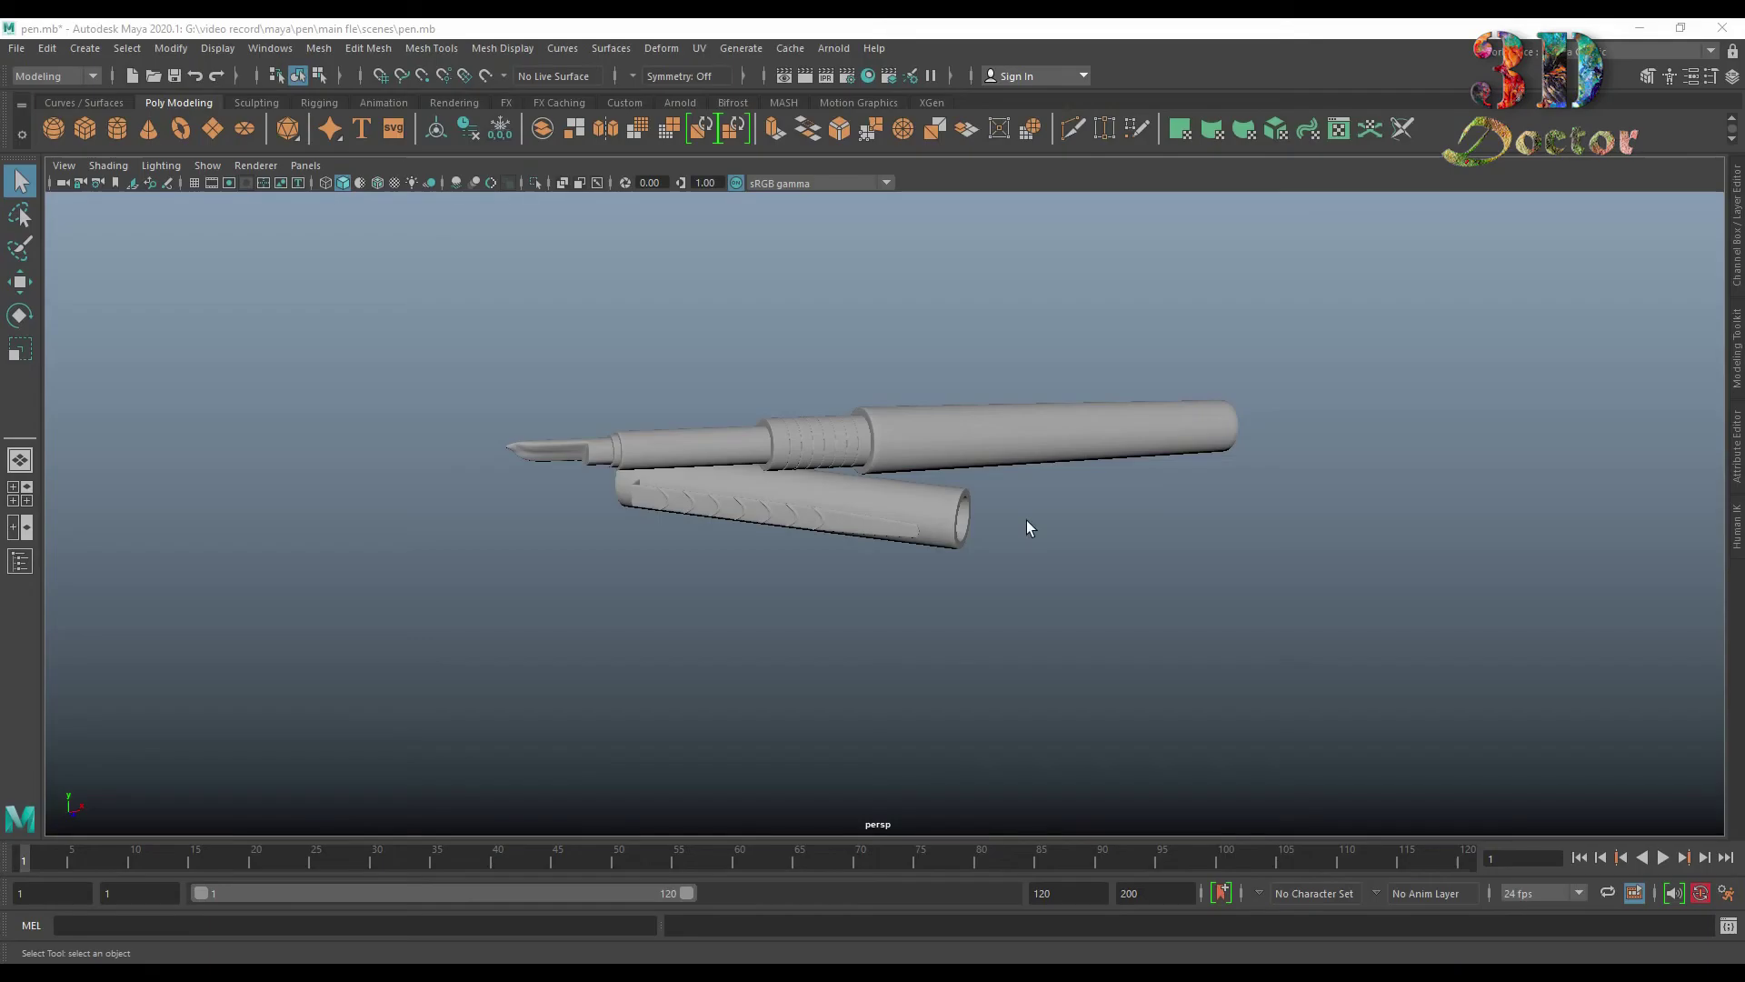
# - Orbit around the pen and marquee-select all of its parts in Maya
pyautogui.moveTo(1018, 535)
pyautogui.keyDown('alt'); pyautogui.mouseDown()
pyautogui.moveTo(927, 589)
pyautogui.moveTo(1003, 600)
pyautogui.moveTo(1079, 573)
pyautogui.moveTo(1231, 569)
pyautogui.moveTo(884, 576)
pyautogui.mouseUp(); pyautogui.keyUp('alt')
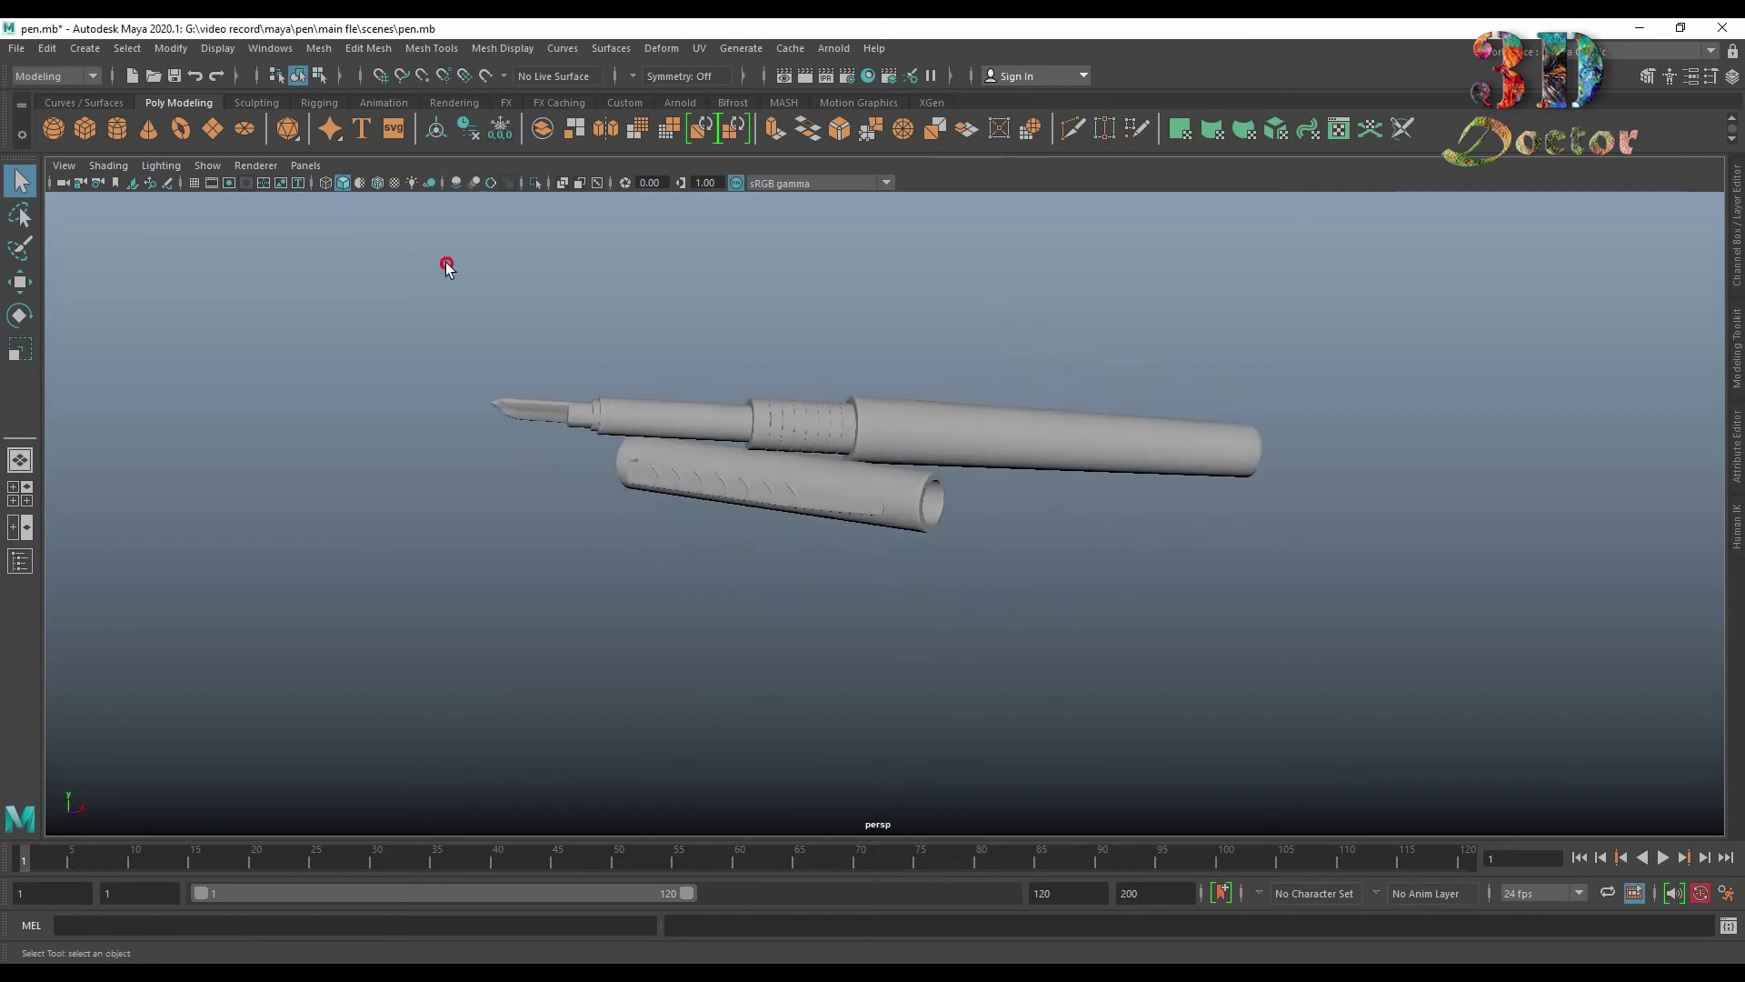
pyautogui.moveTo(447, 263); pyautogui.dragTo(1455, 677)
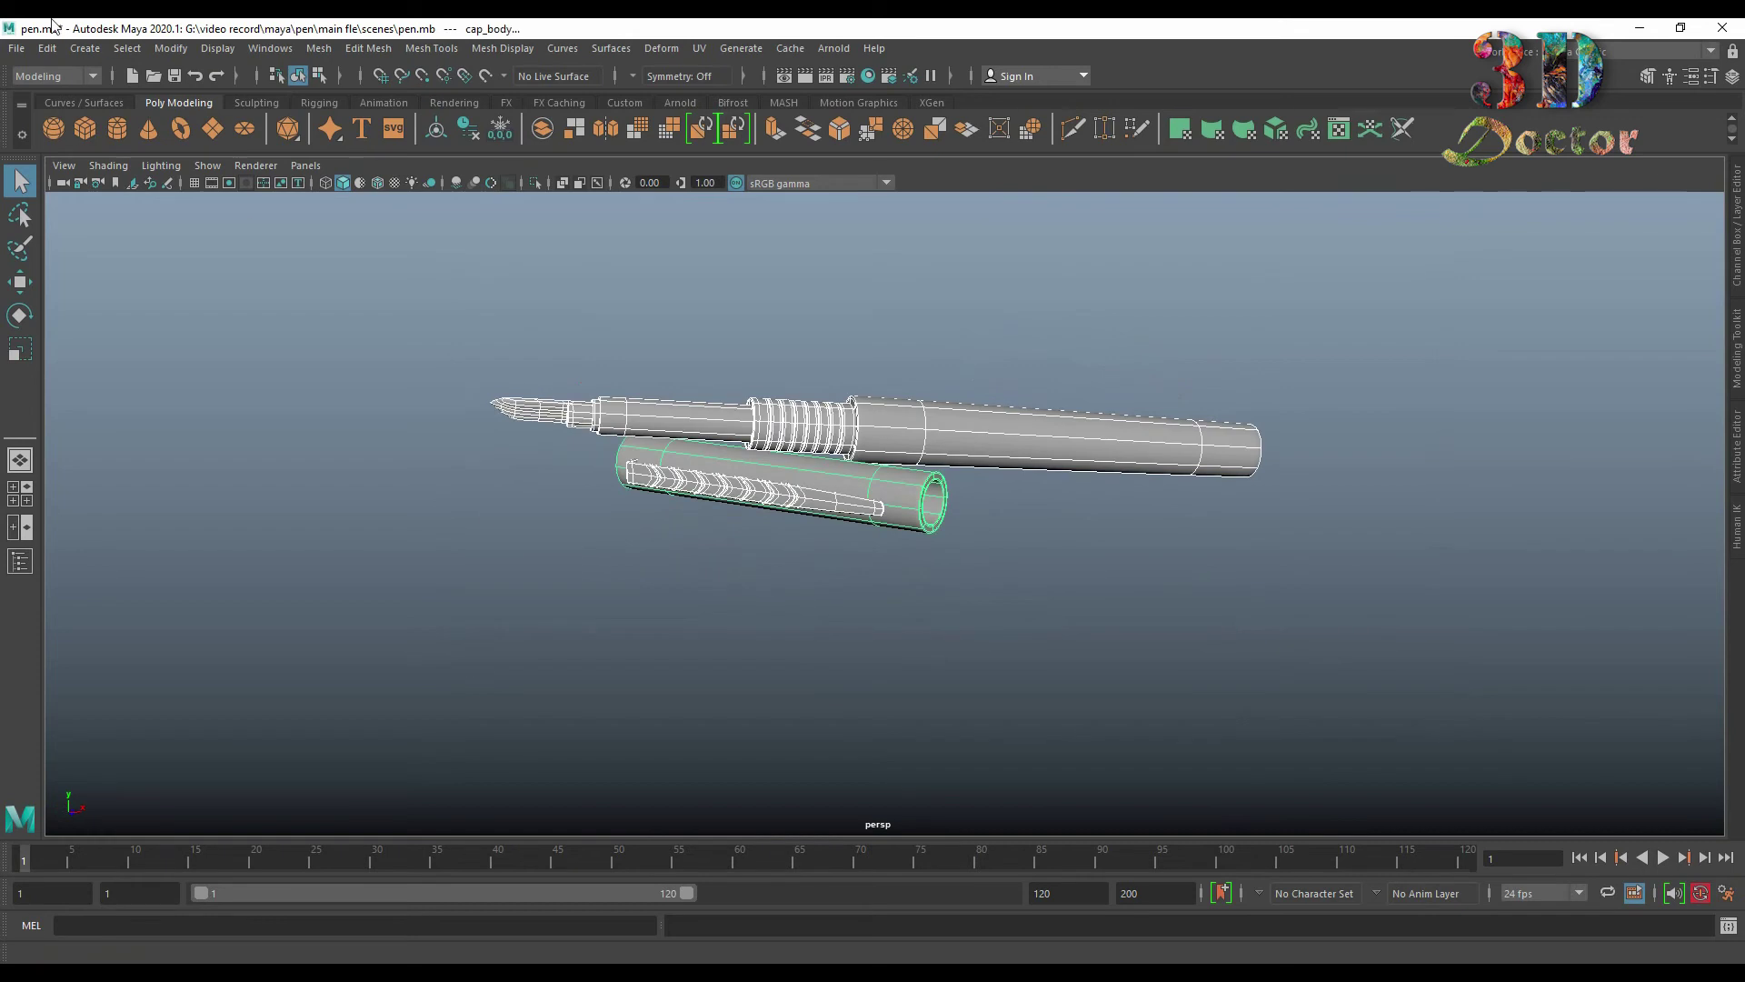
# - Start Export Selection and browse to G:\video record\maya\pen\main fle\assets
pyautogui.click(11, 49)
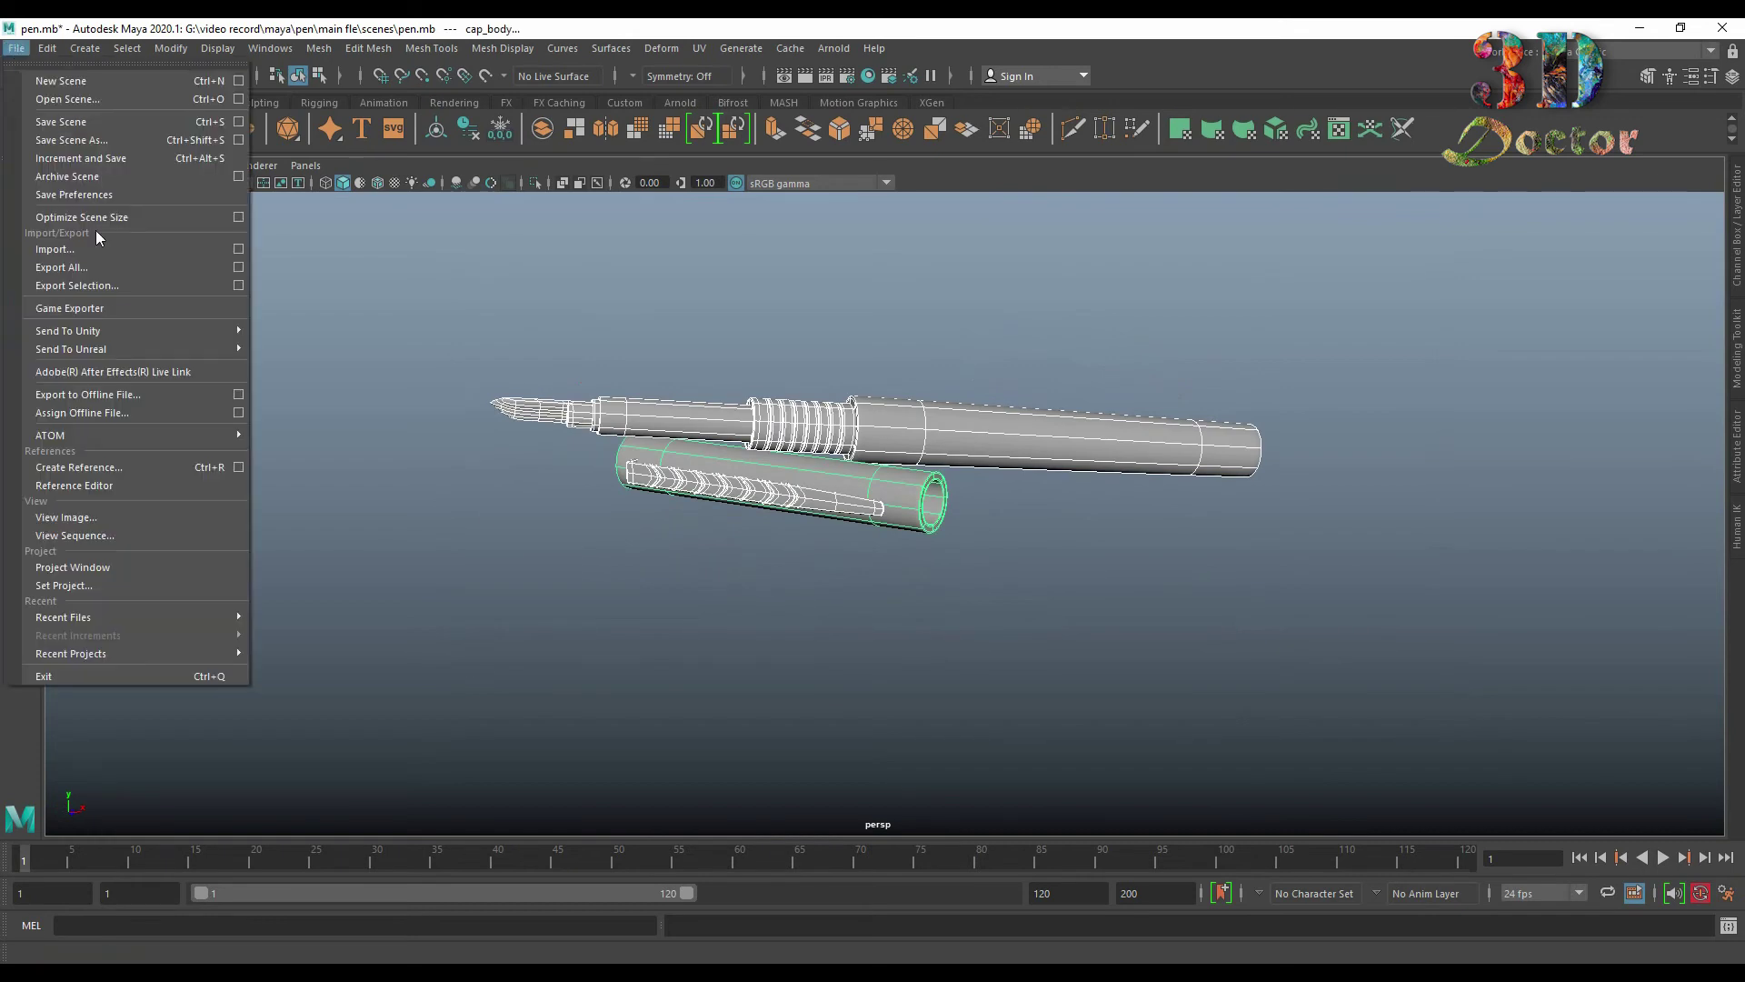
pyautogui.click(134, 288)
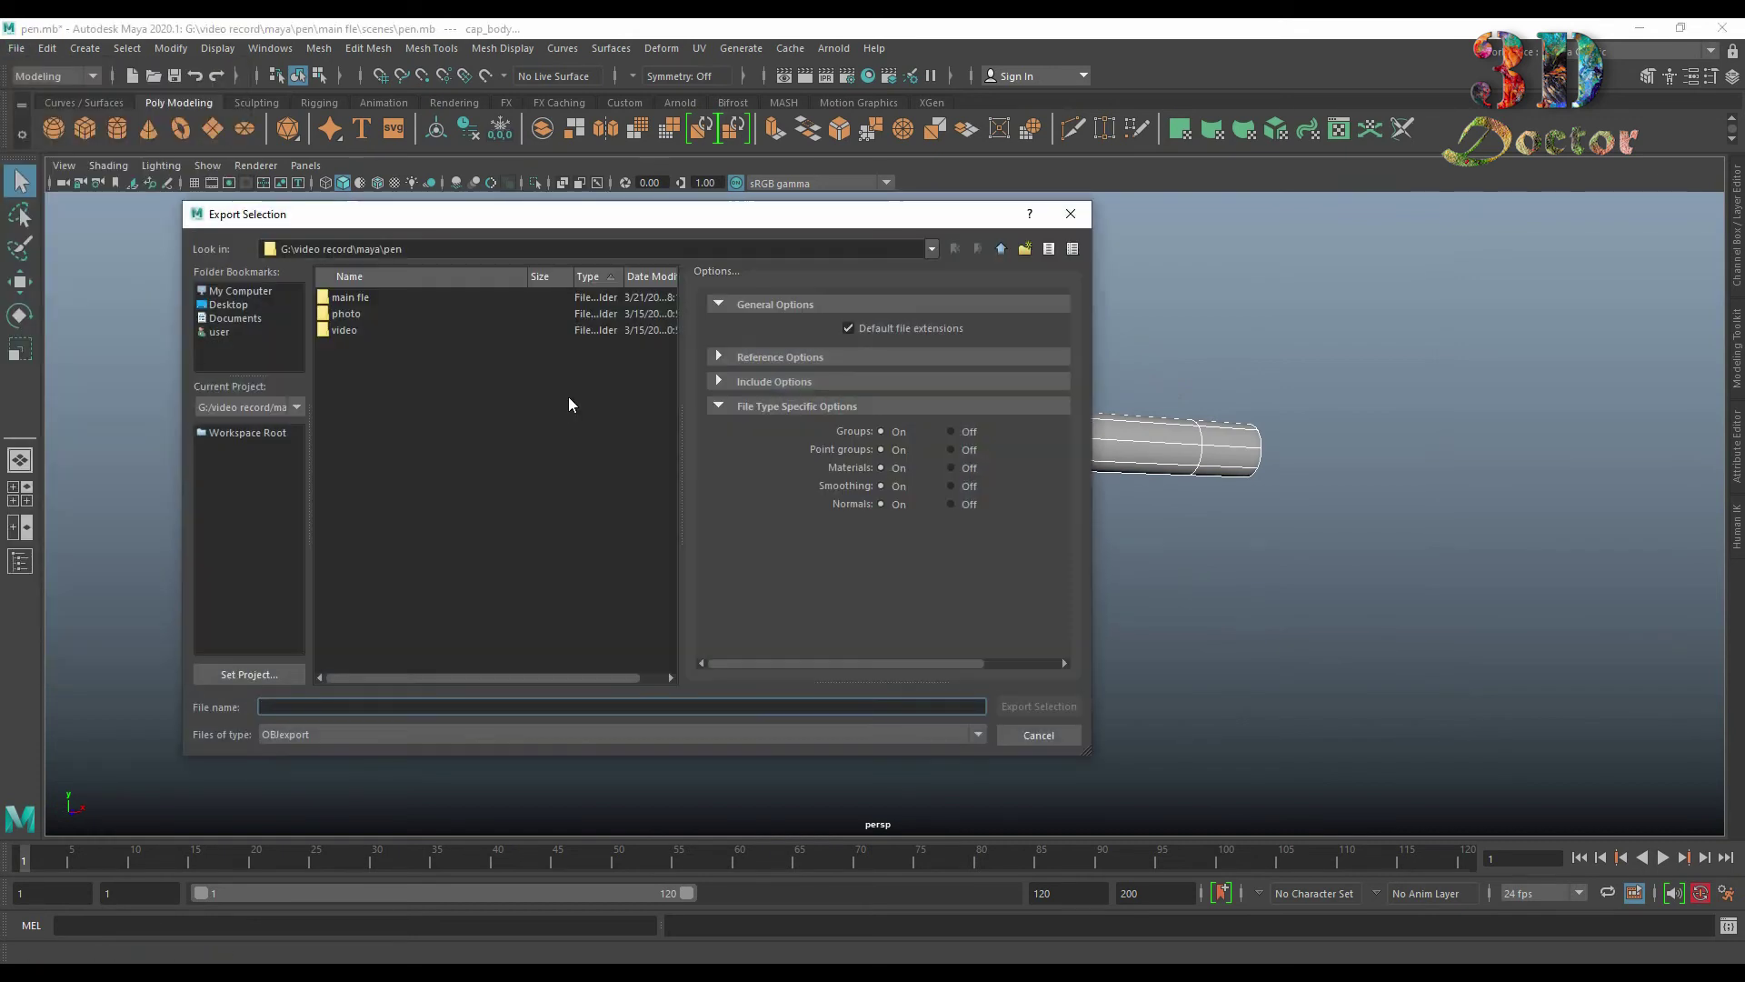
pyautogui.click(257, 293)
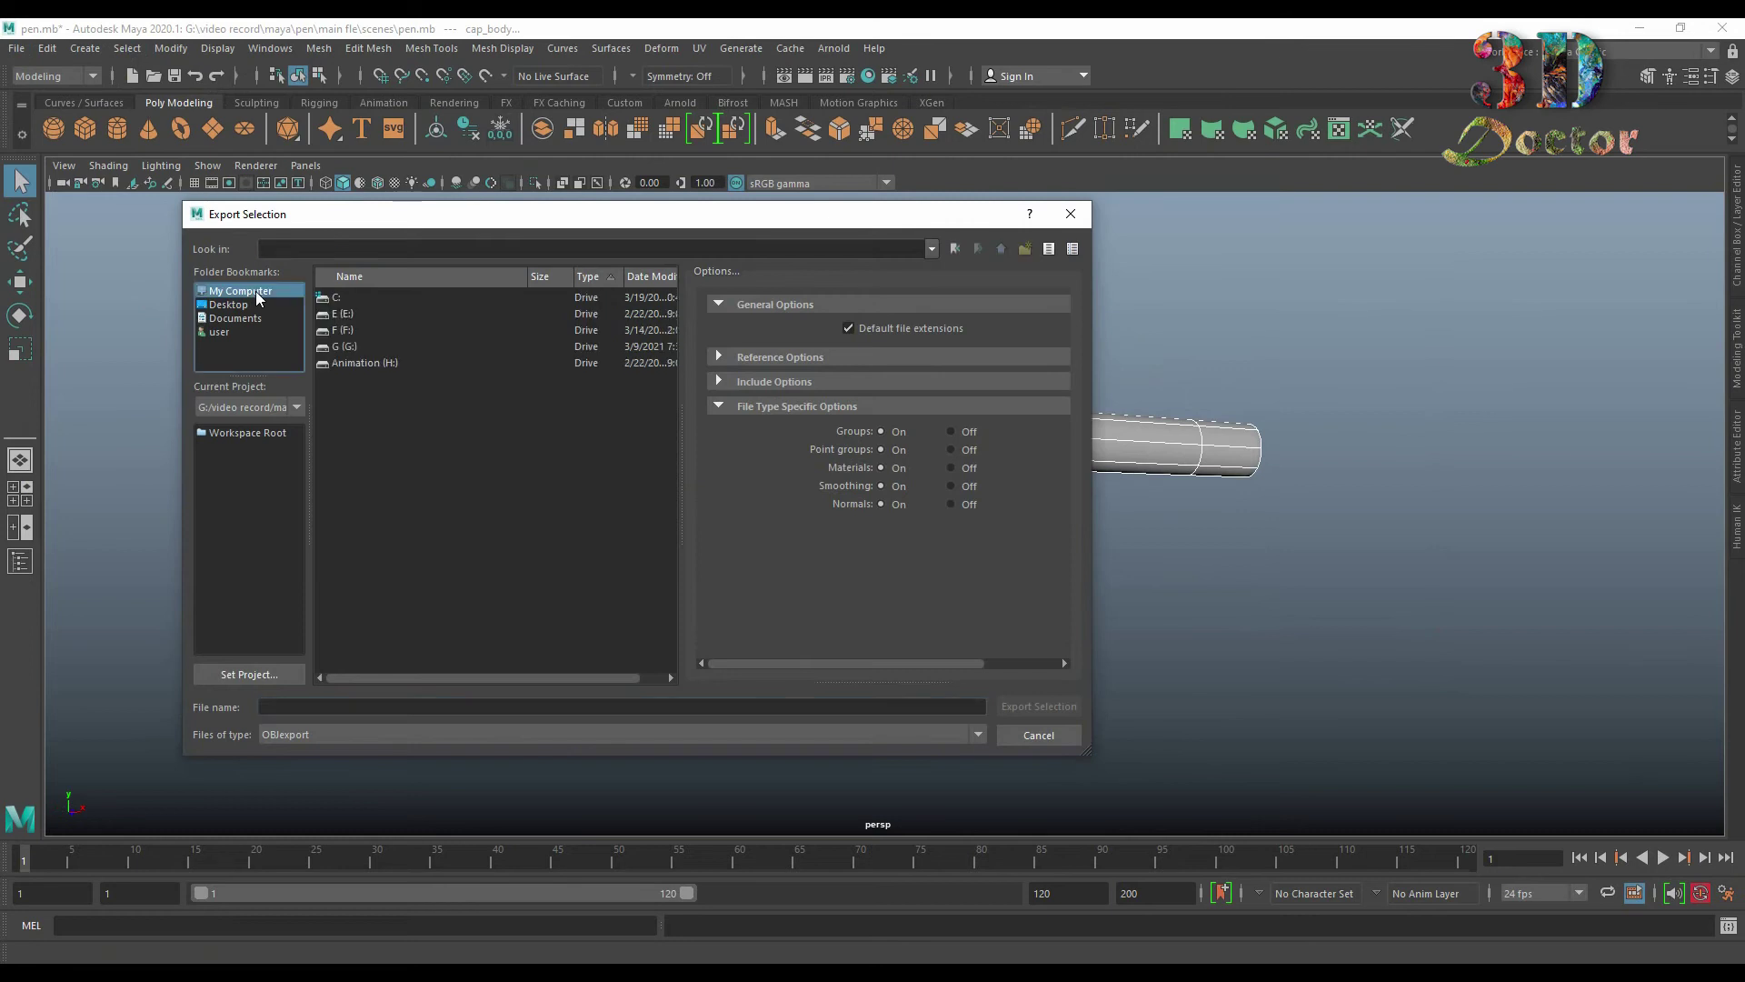
pyautogui.doubleClick(396, 346)
pyautogui.doubleClick(364, 428)
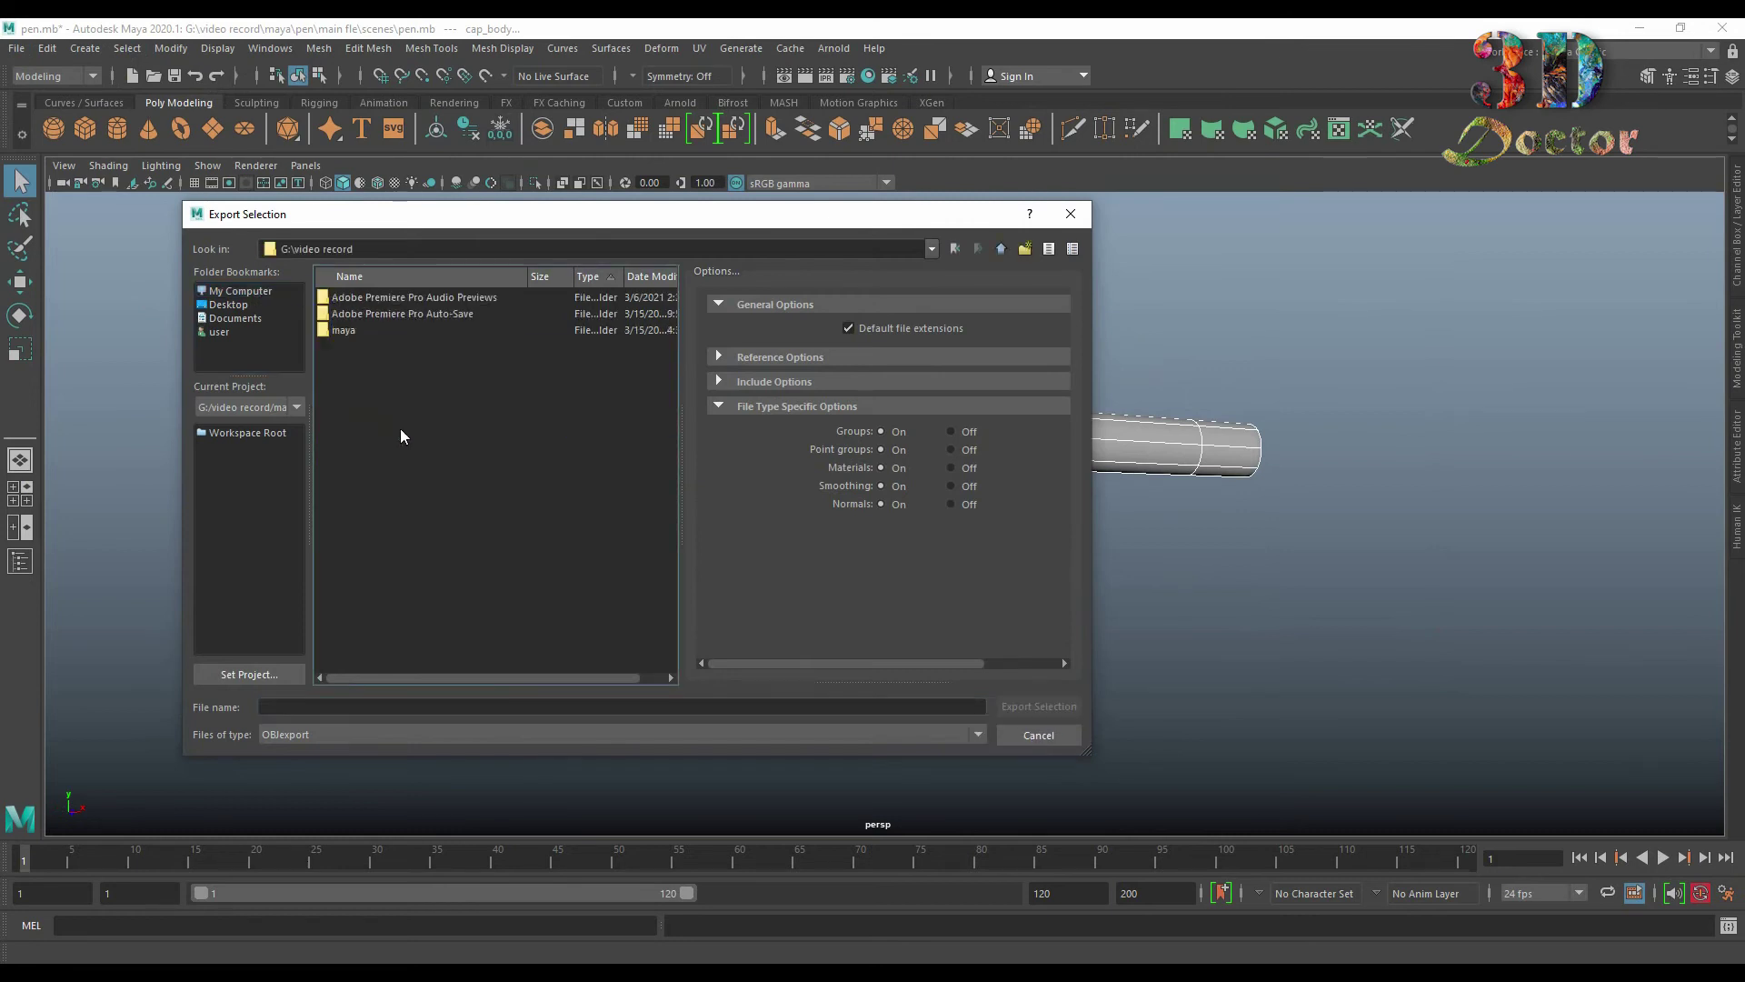
pyautogui.doubleClick(413, 325)
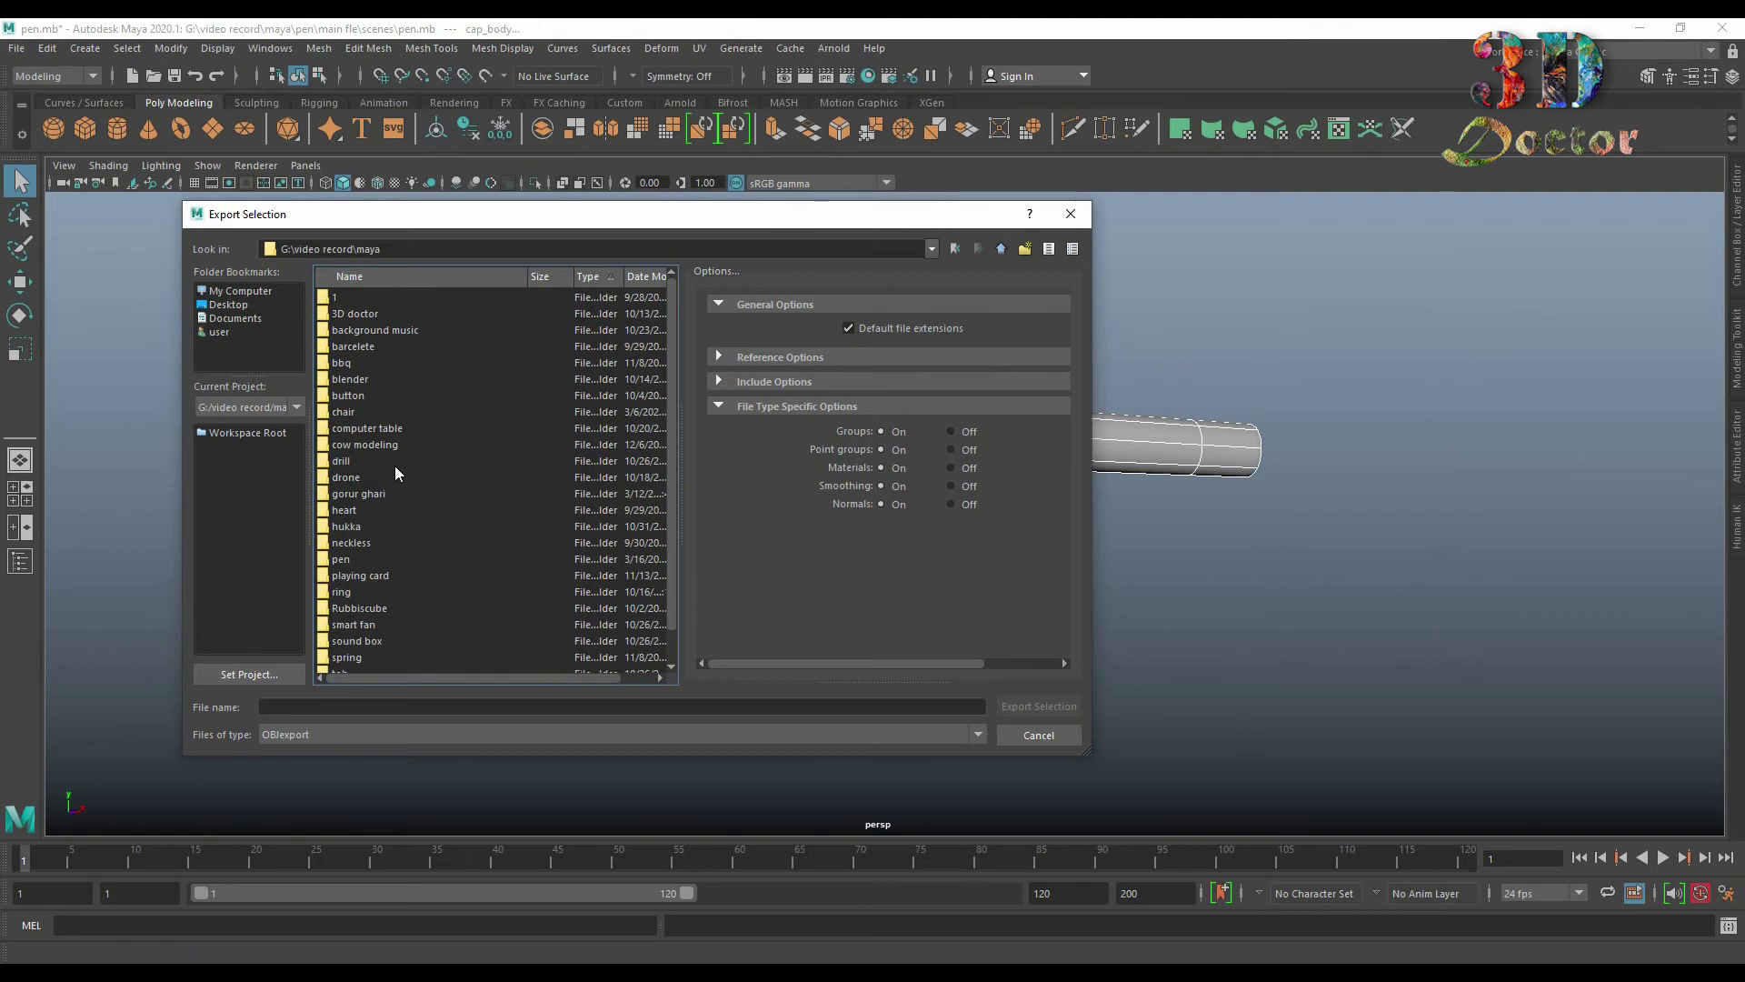
pyautogui.doubleClick(367, 558)
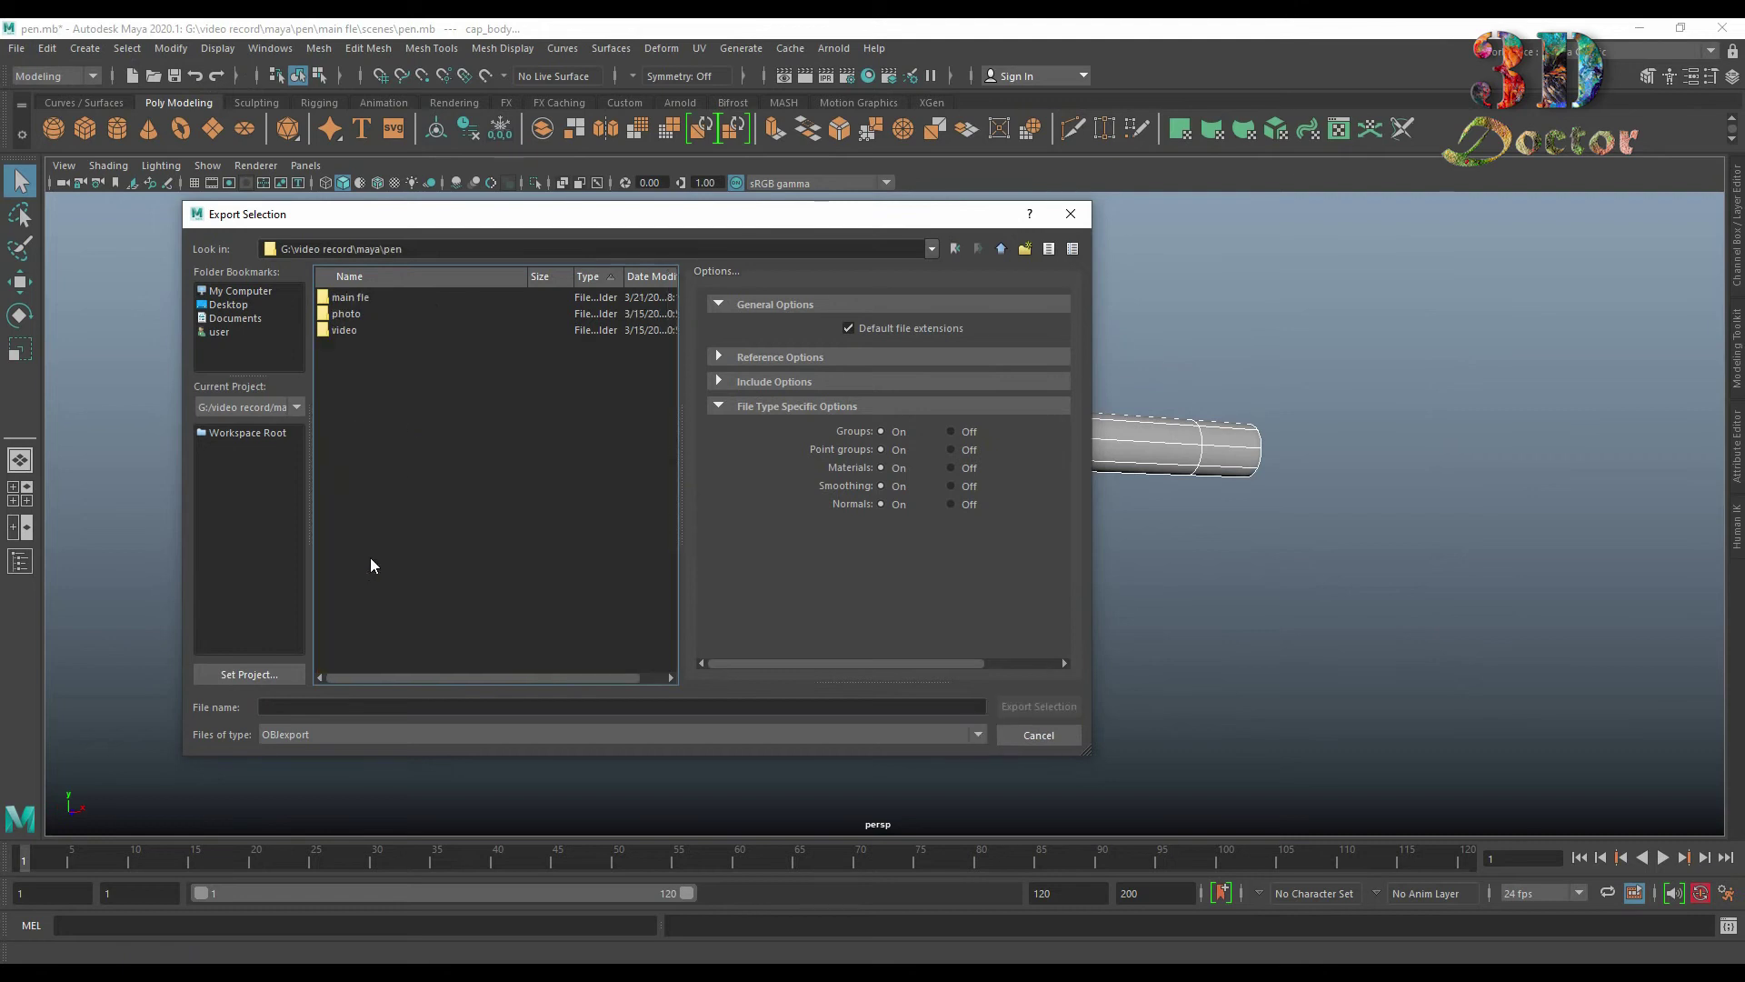
pyautogui.doubleClick(401, 296)
pyautogui.doubleClick(383, 297)
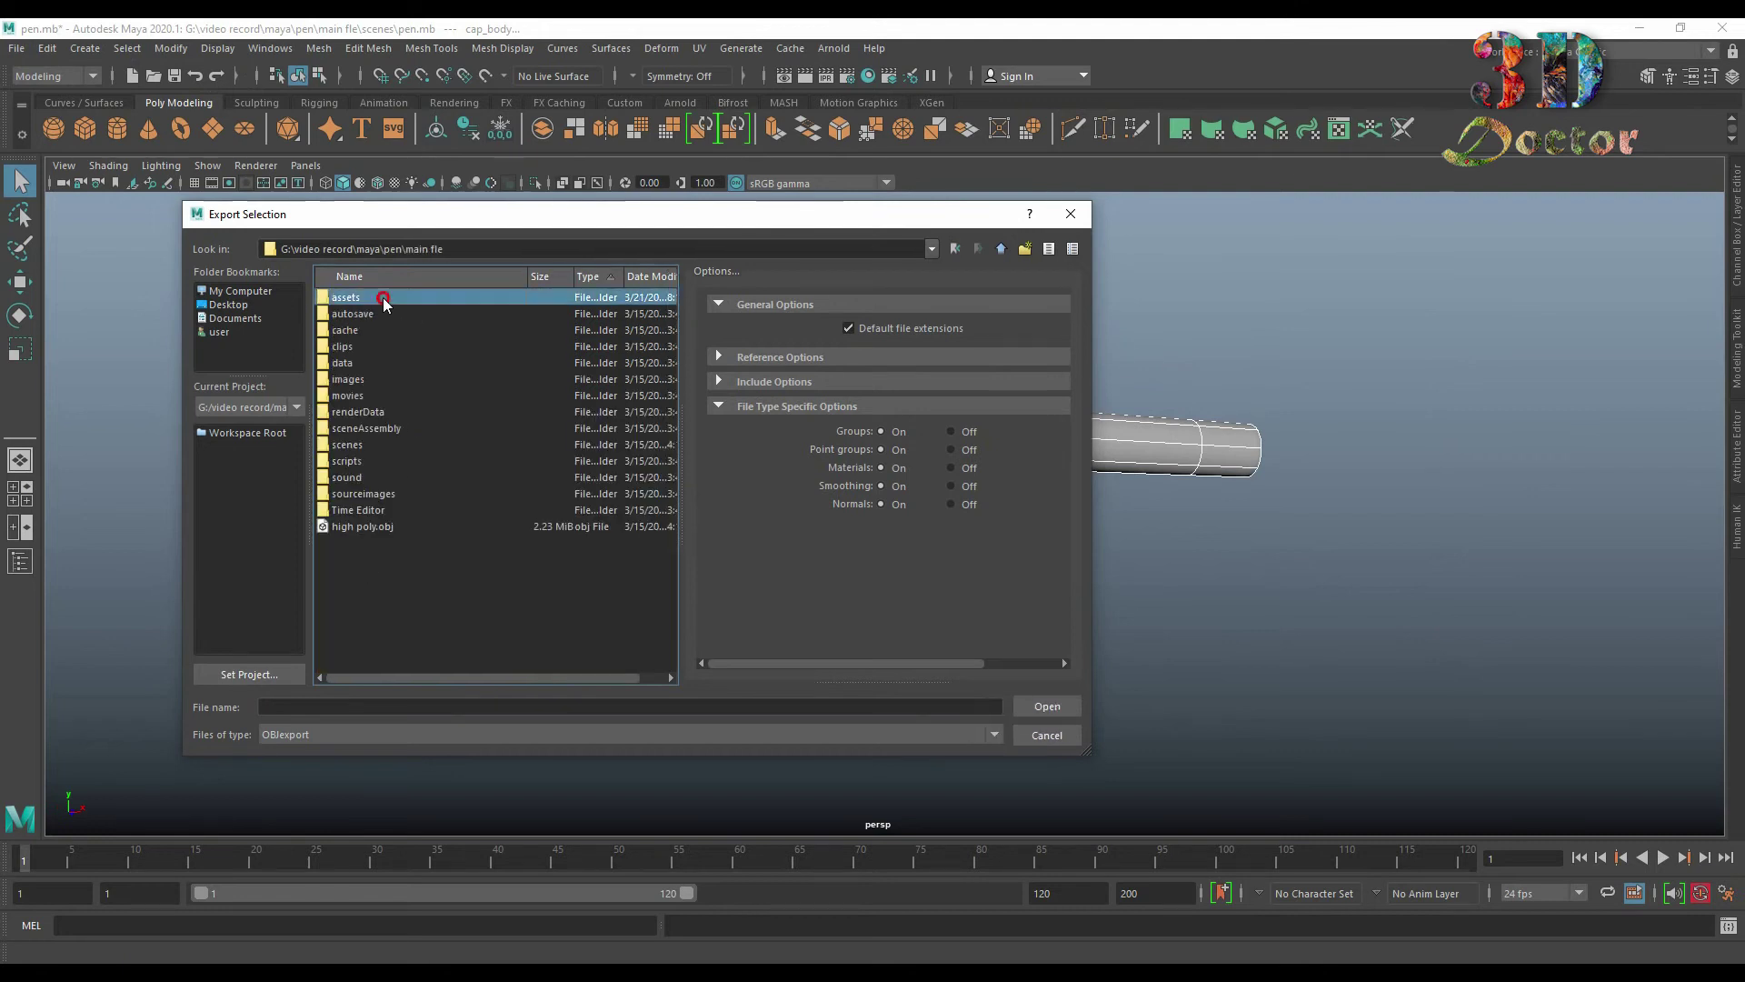
# - Export the selected parts as 'high poly' with OBJexport file type
pyautogui.click(419, 709)
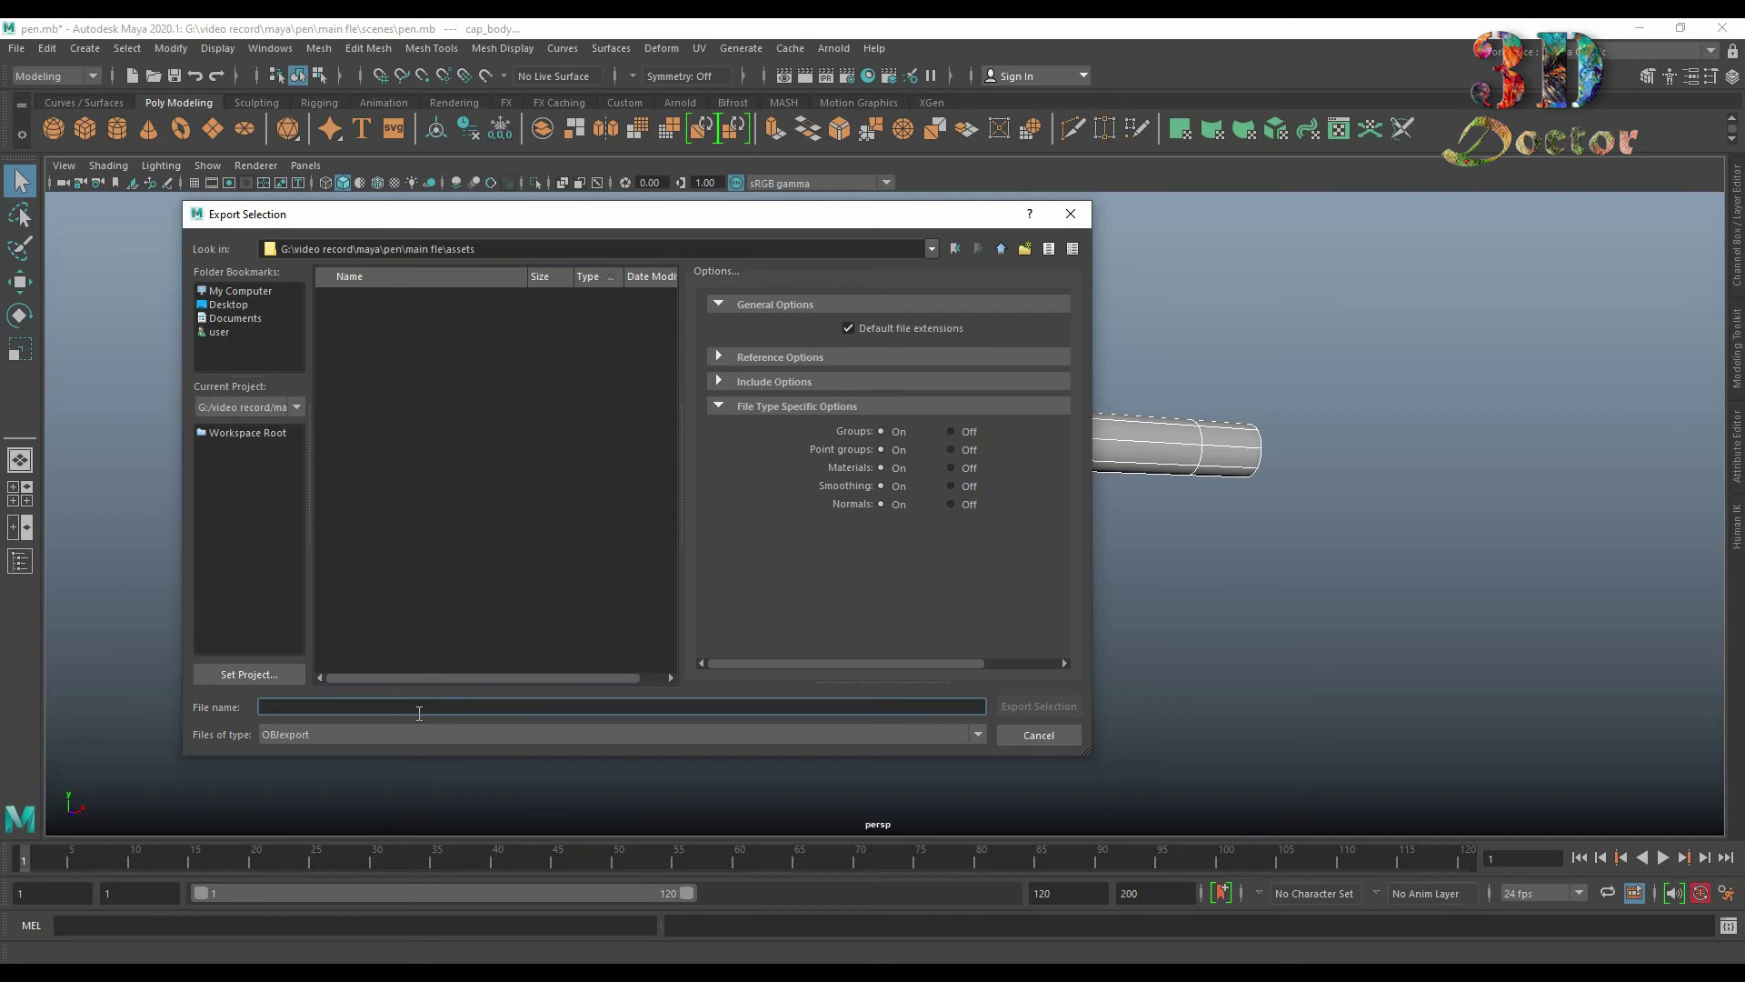
pyautogui.write('high poly')
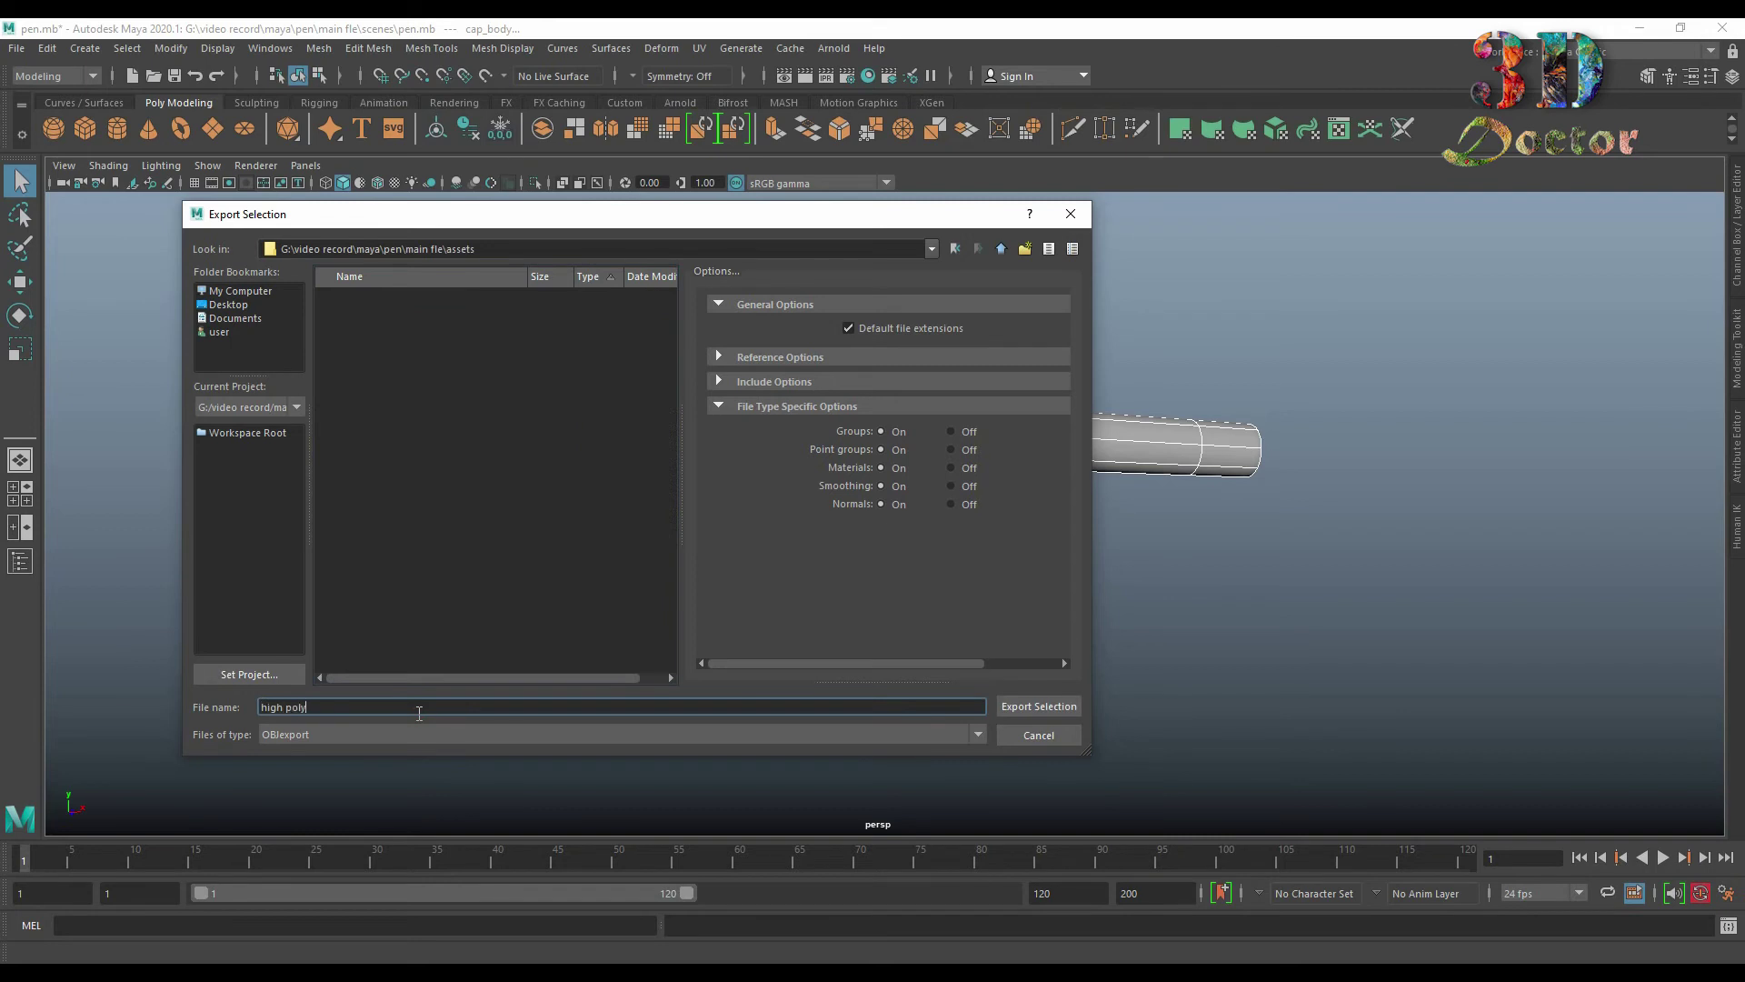
pyautogui.click(971, 732)
pyautogui.scroll(3, 831, 800)
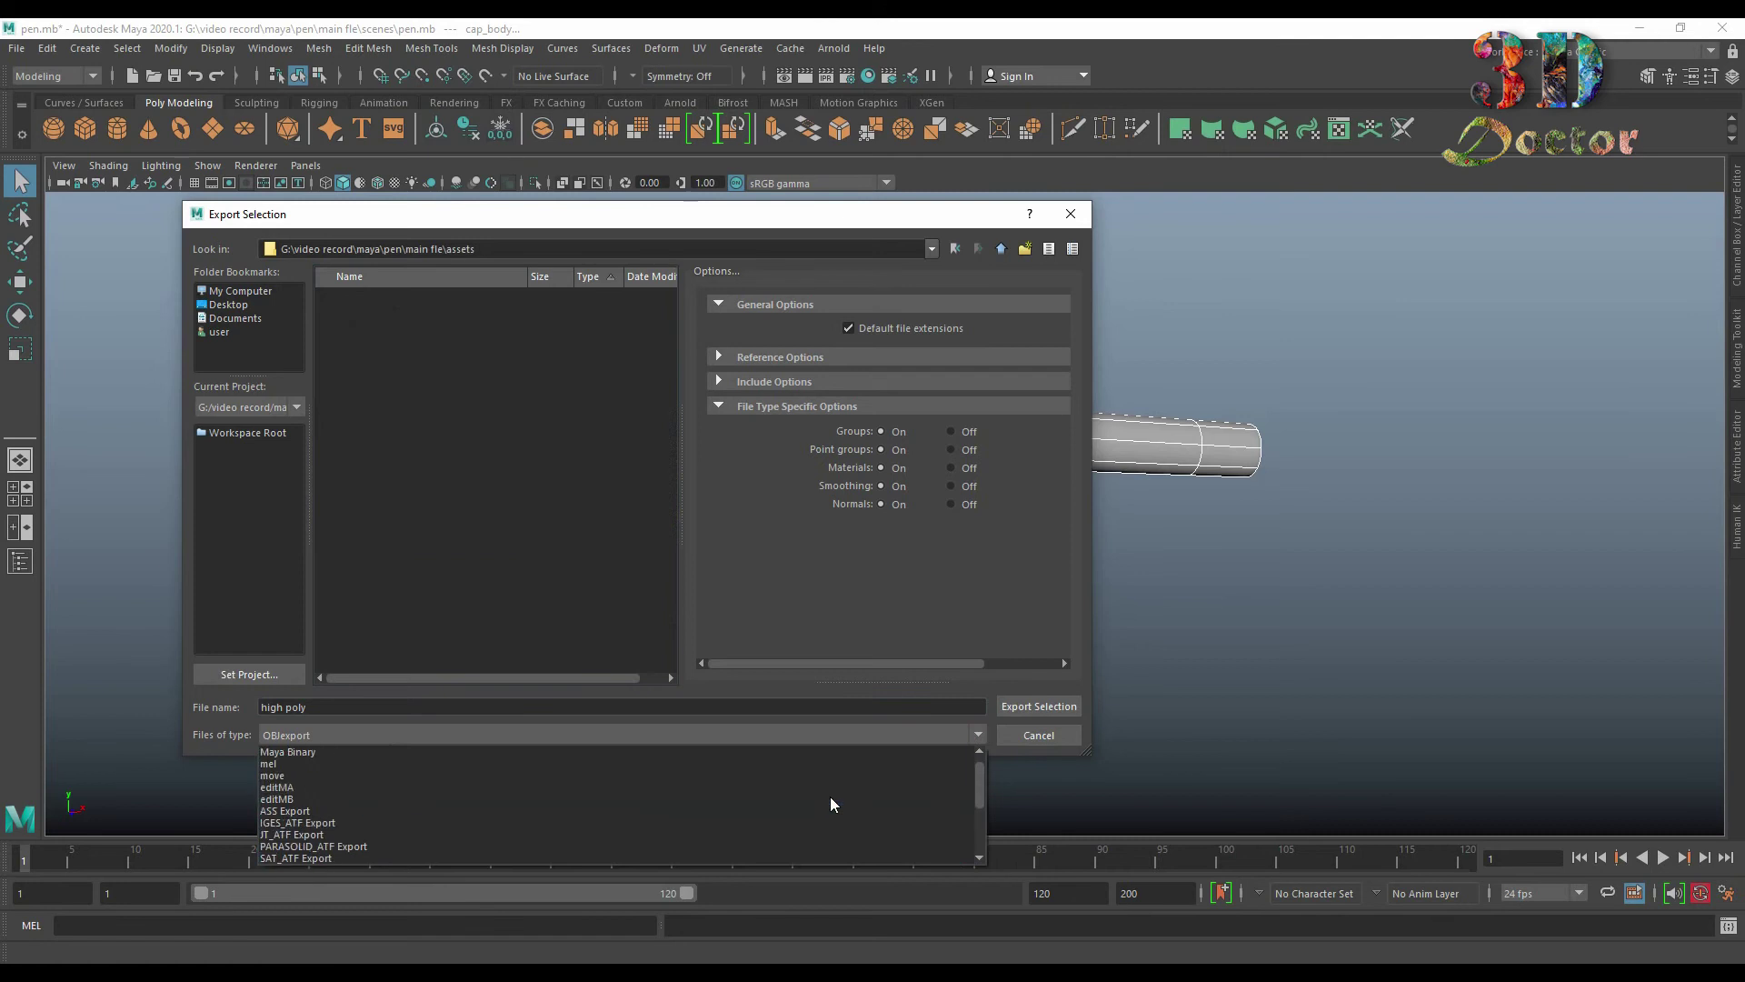
pyautogui.scroll(-2, 831, 797)
pyautogui.scroll(-1, 831, 796)
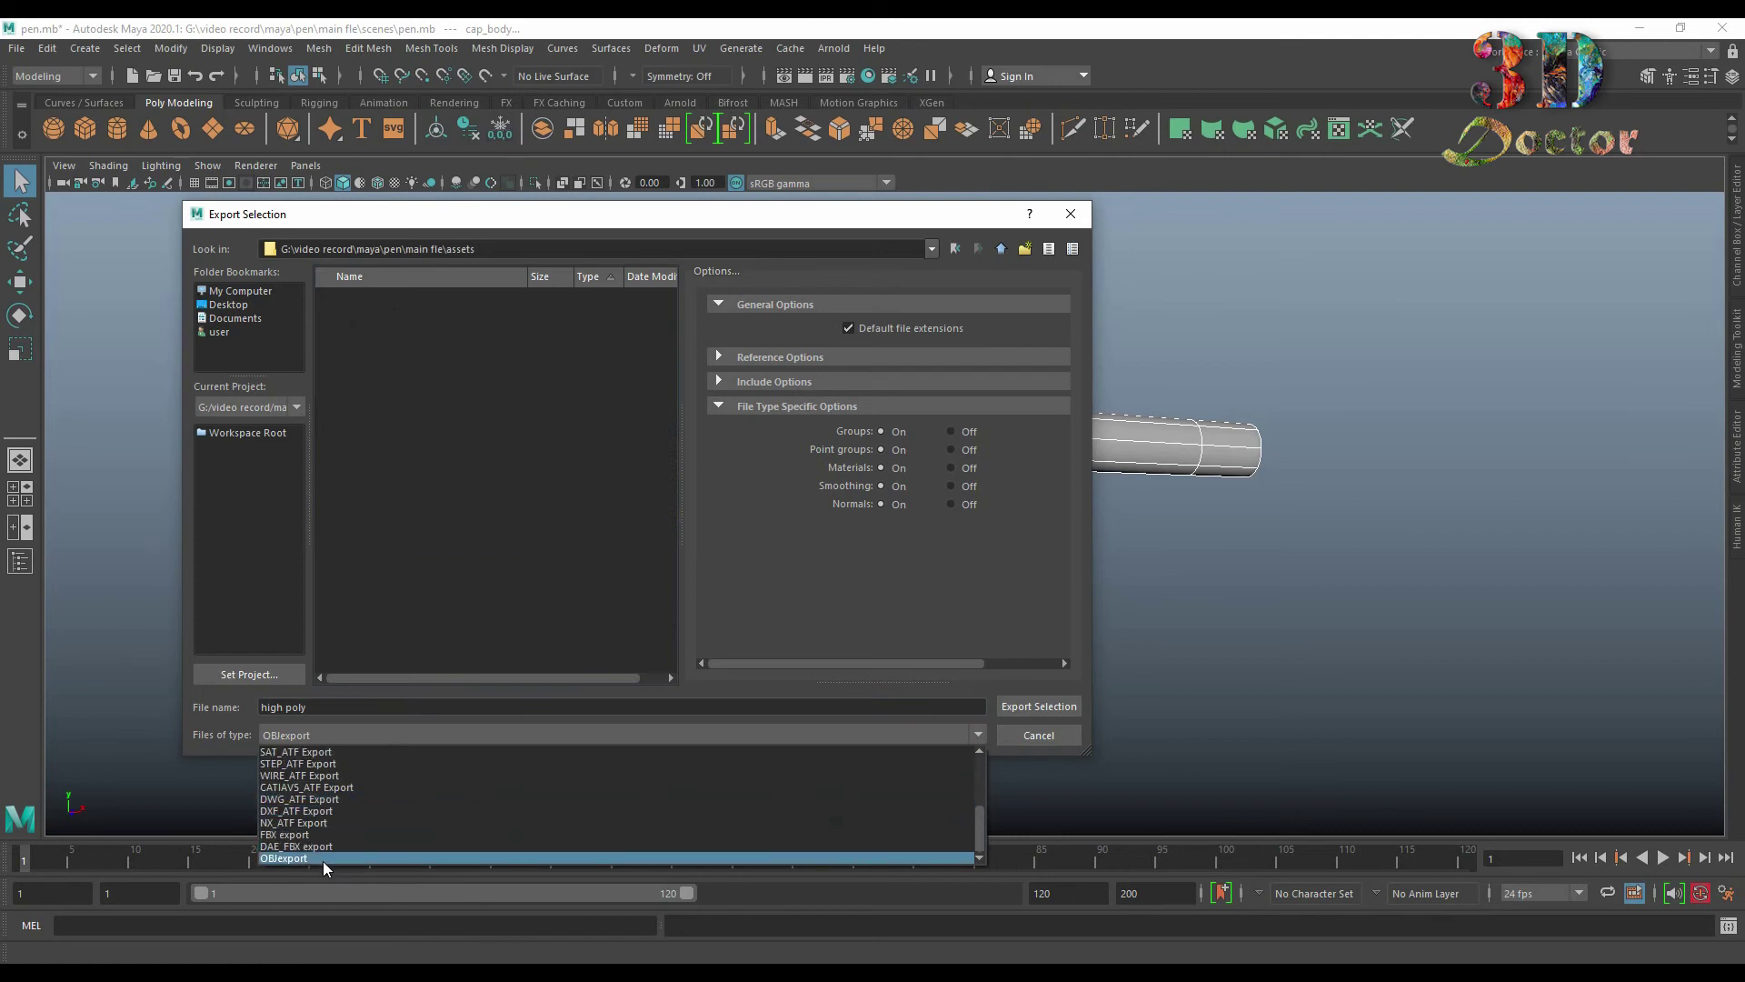
pyautogui.click(375, 856)
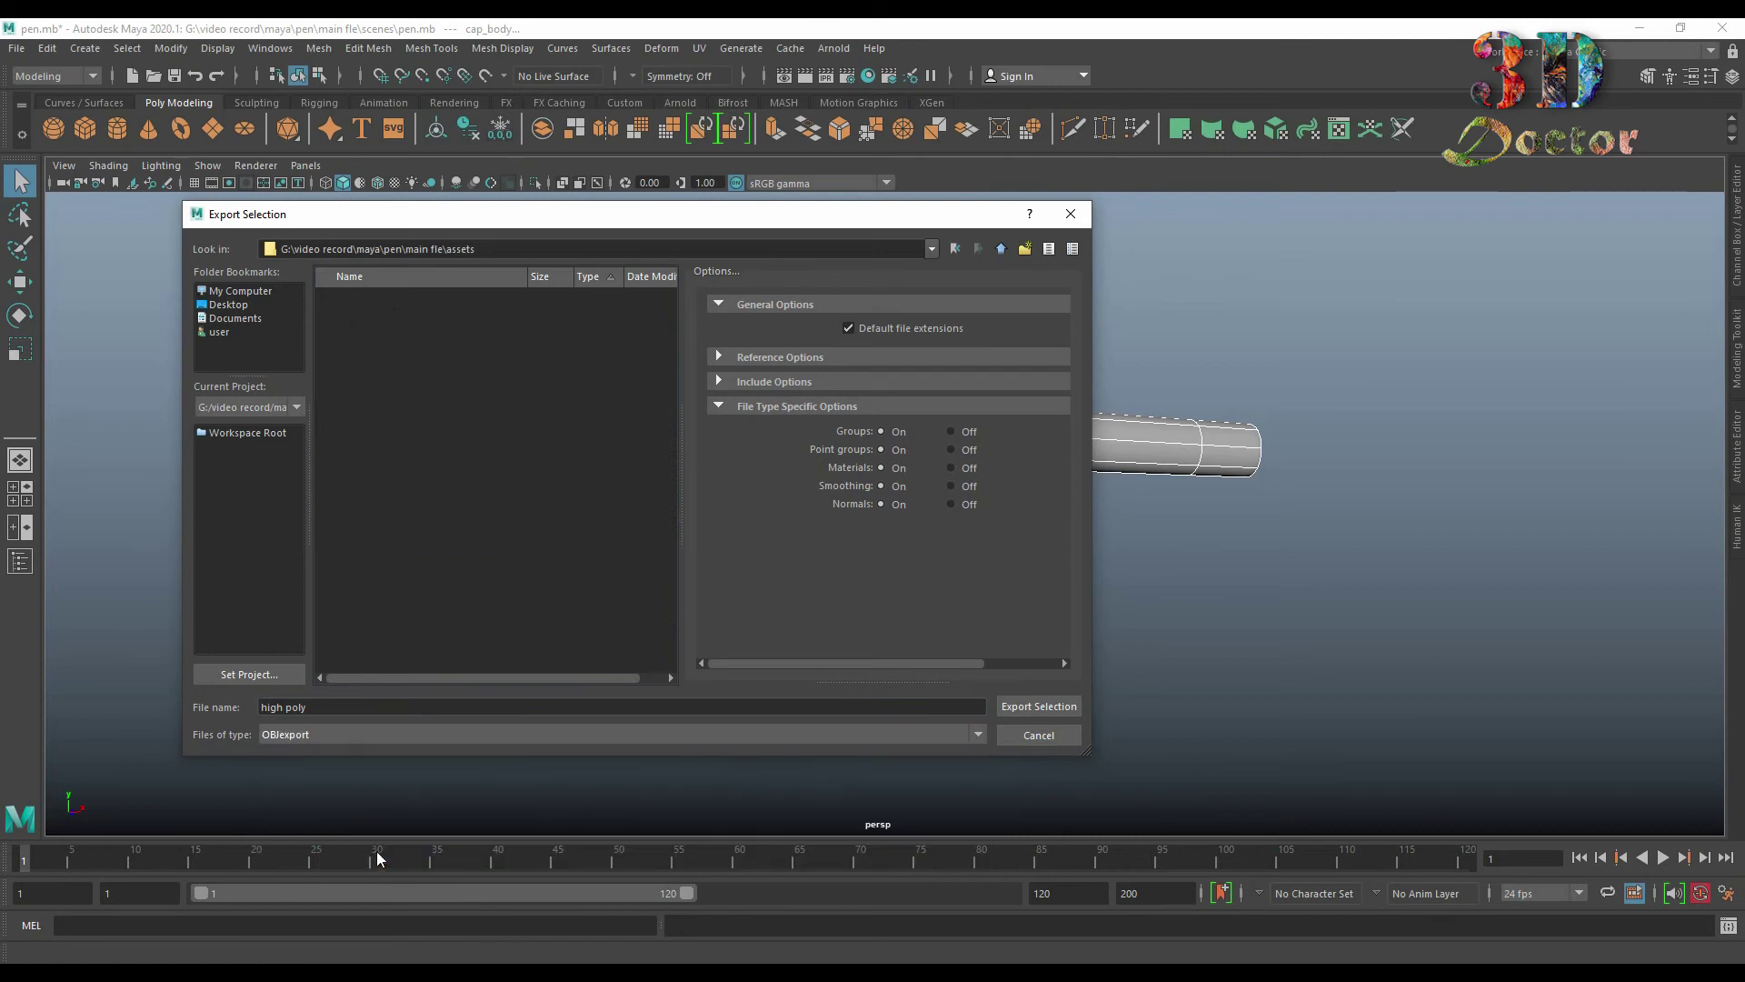
pyautogui.click(1034, 713)
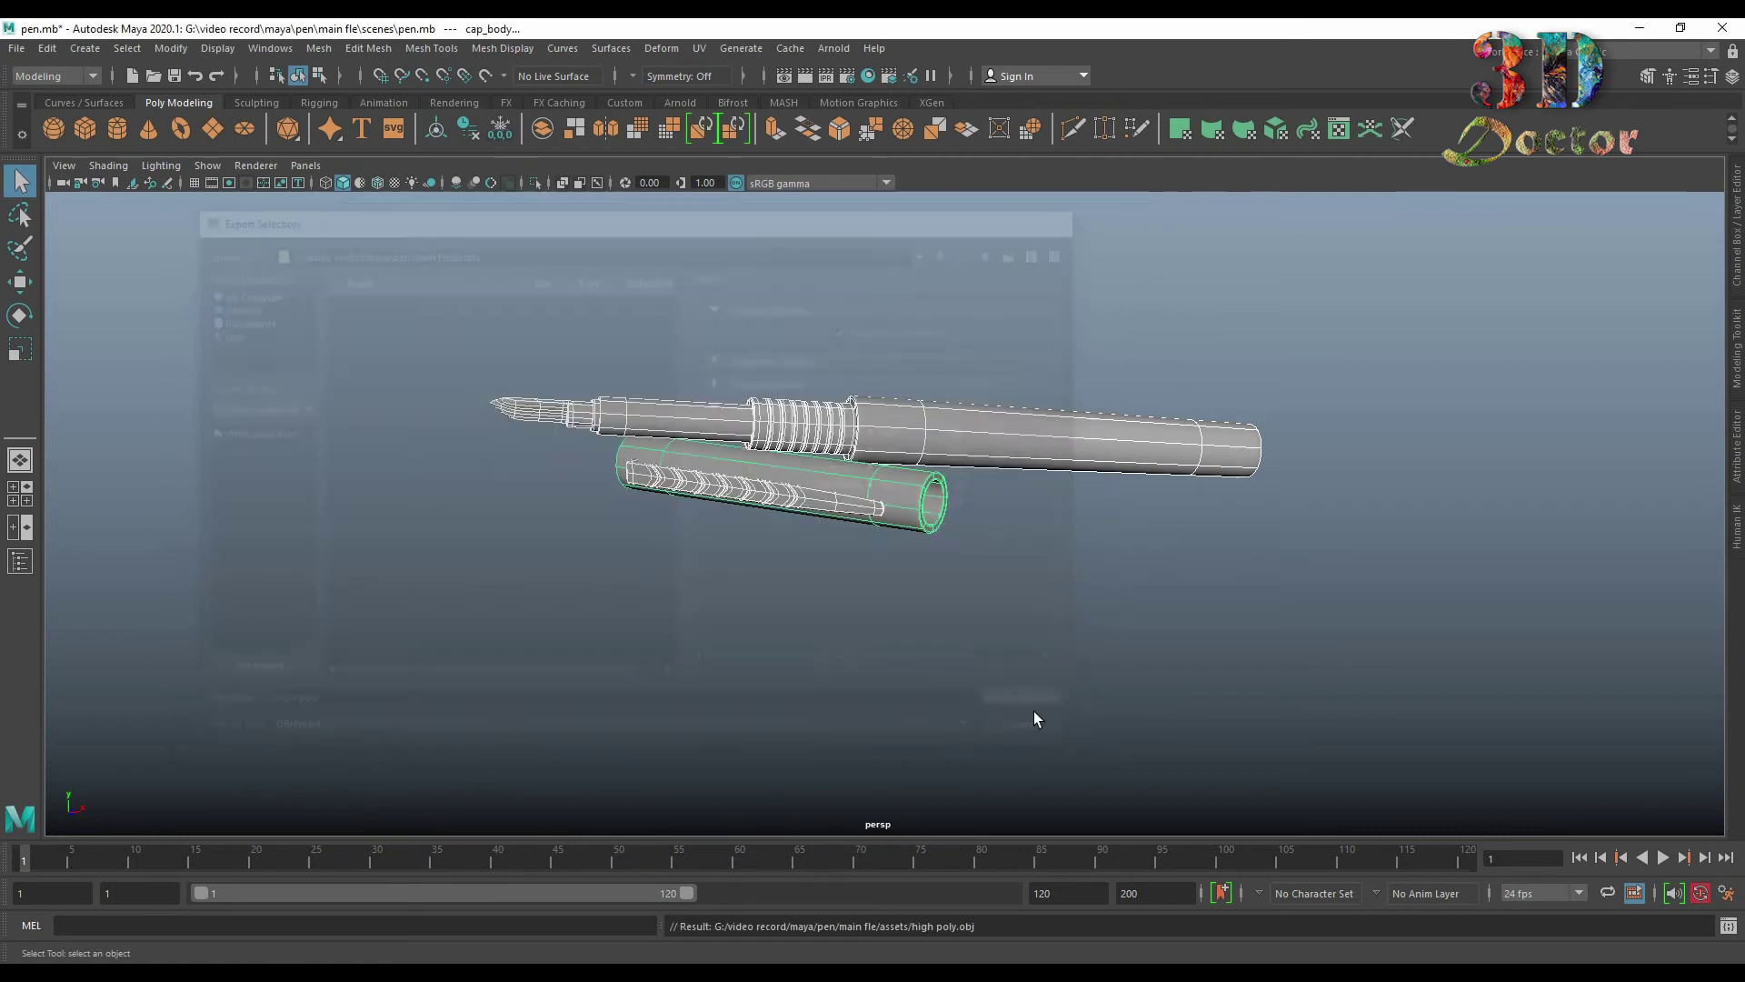
# - Clear the Maya selection and import high poly.obj into KeyShot with default settings
pyautogui.click(1062, 588)
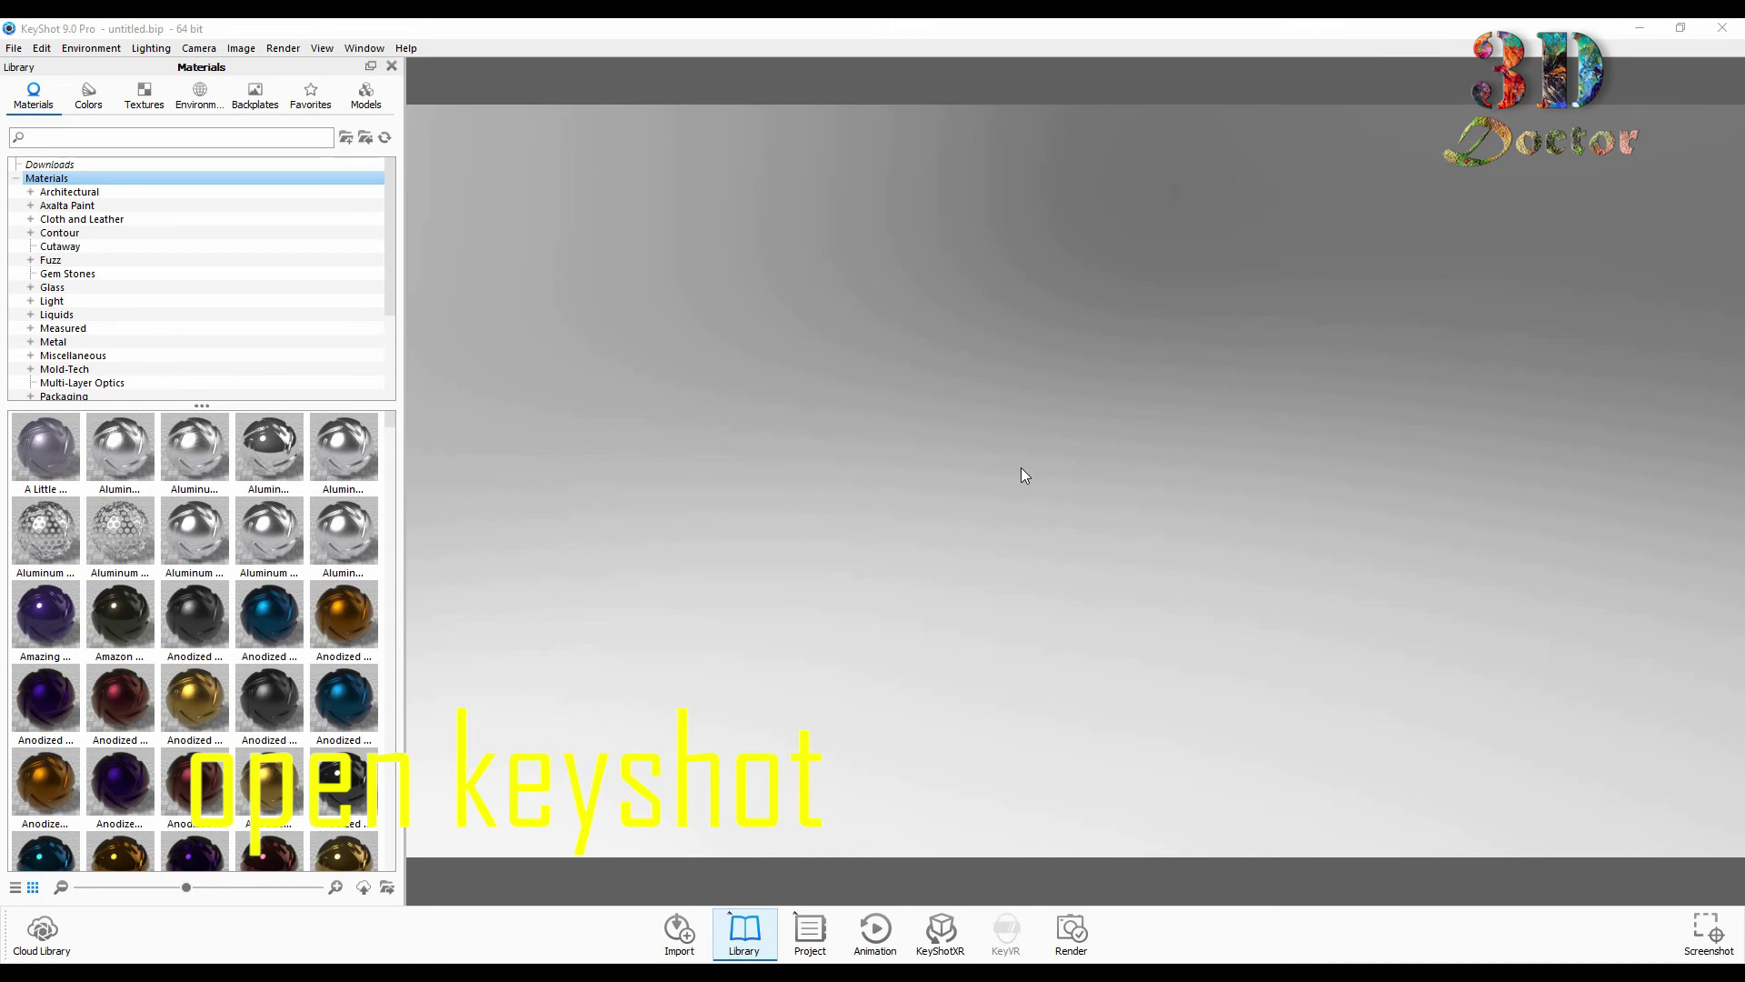
pyautogui.click(679, 929)
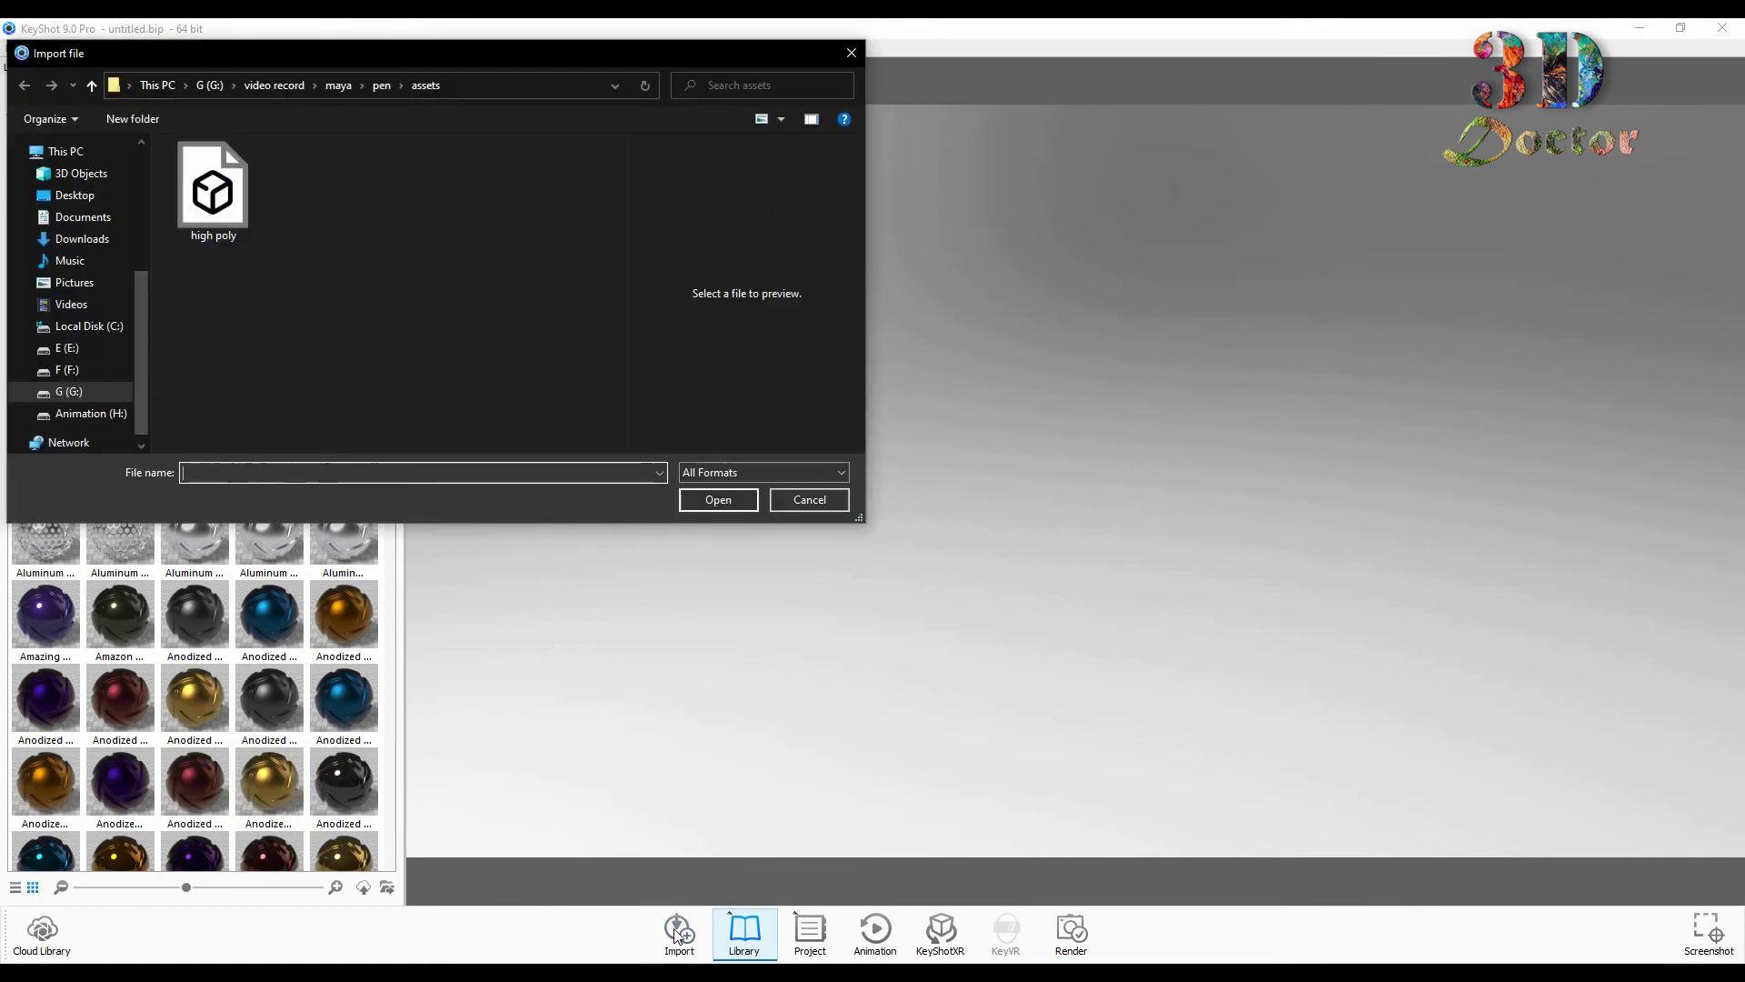
pyautogui.click(213, 193)
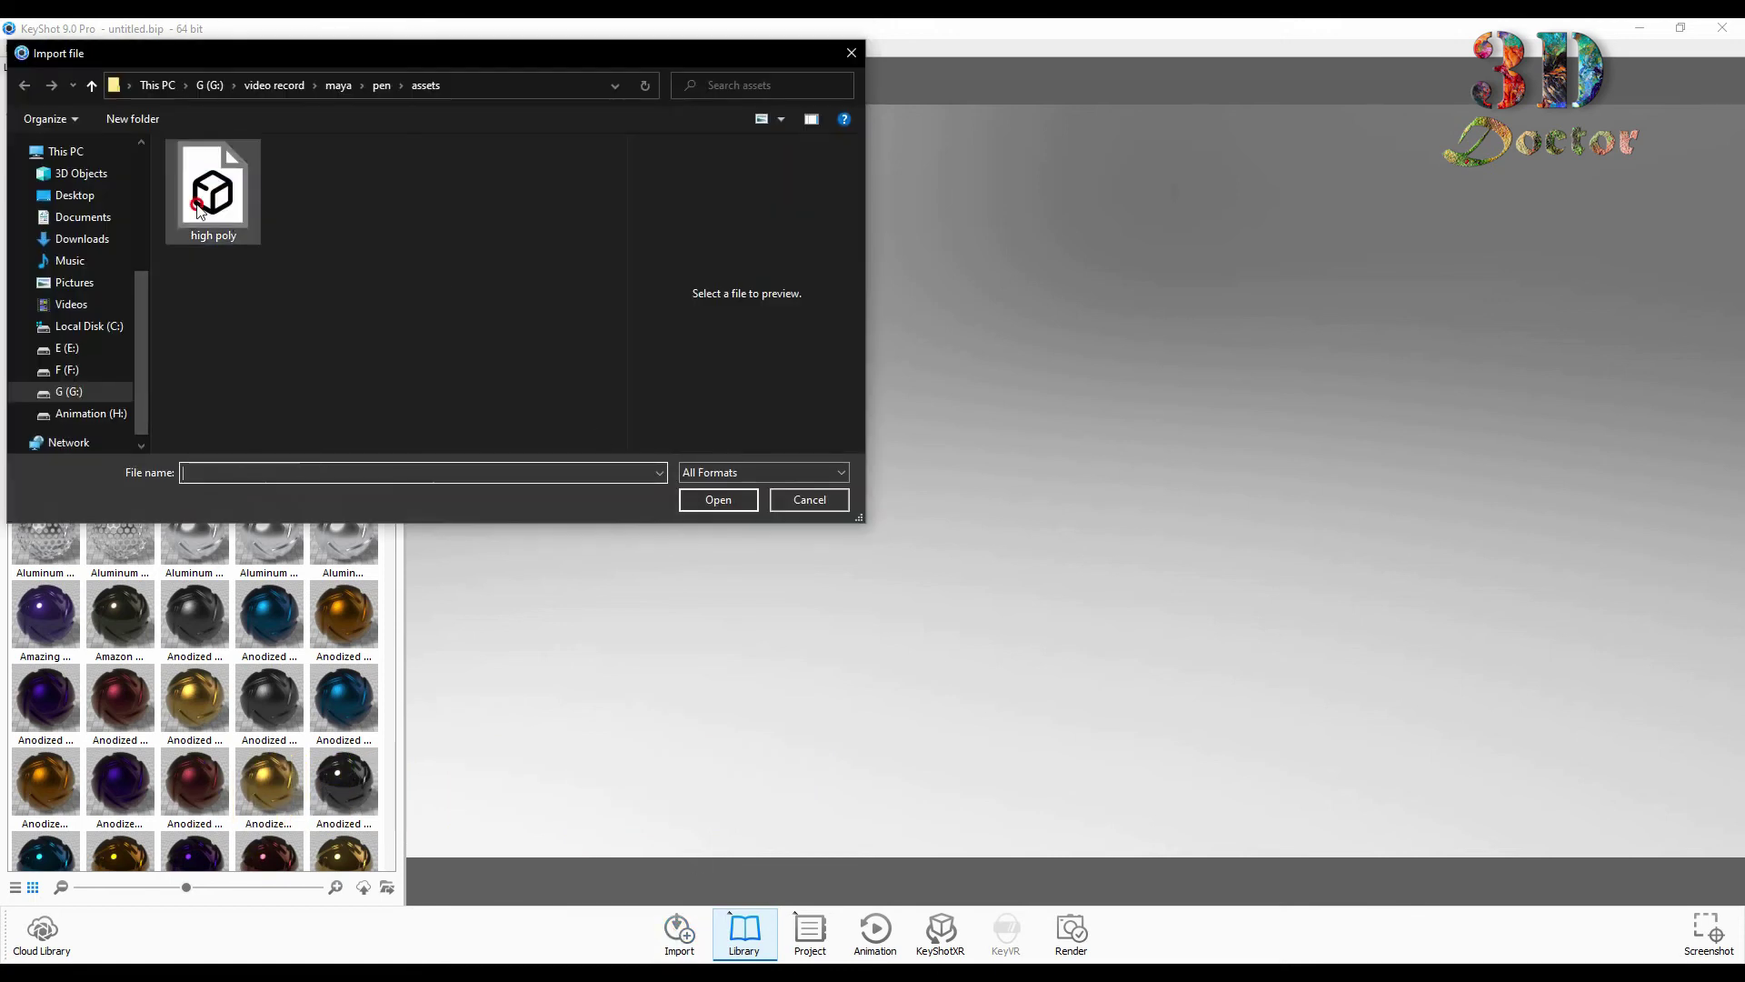
pyautogui.click(717, 509)
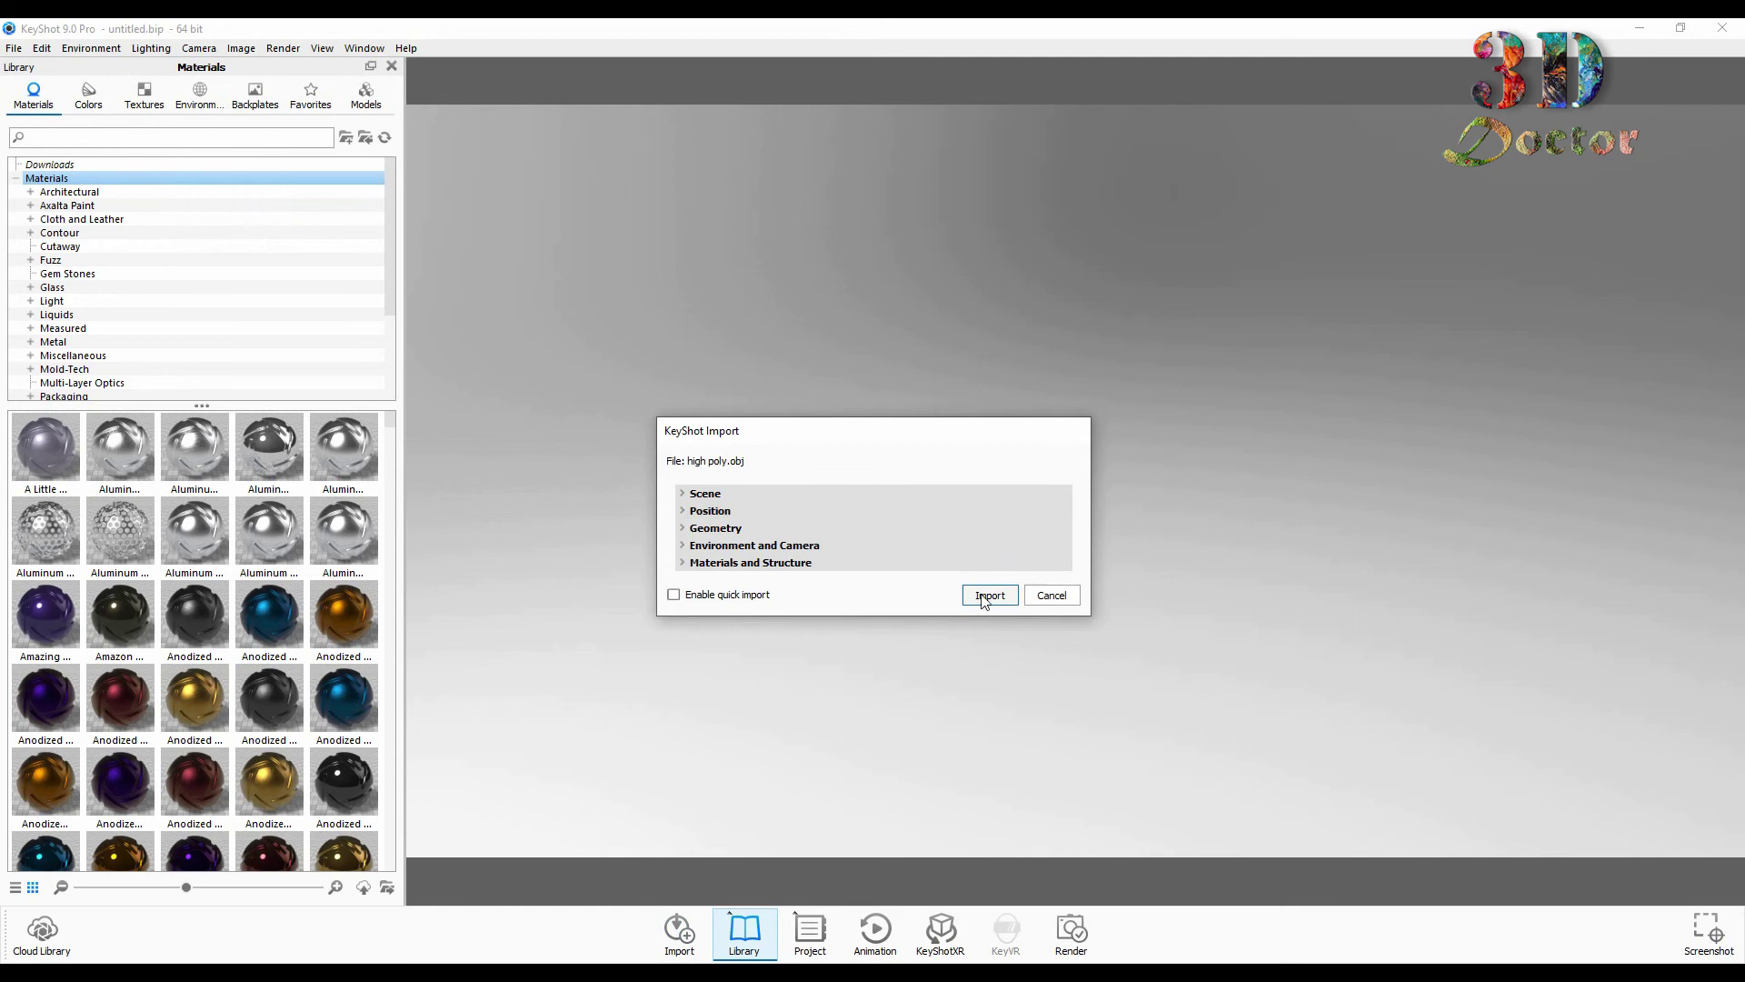
pyautogui.click(989, 601)
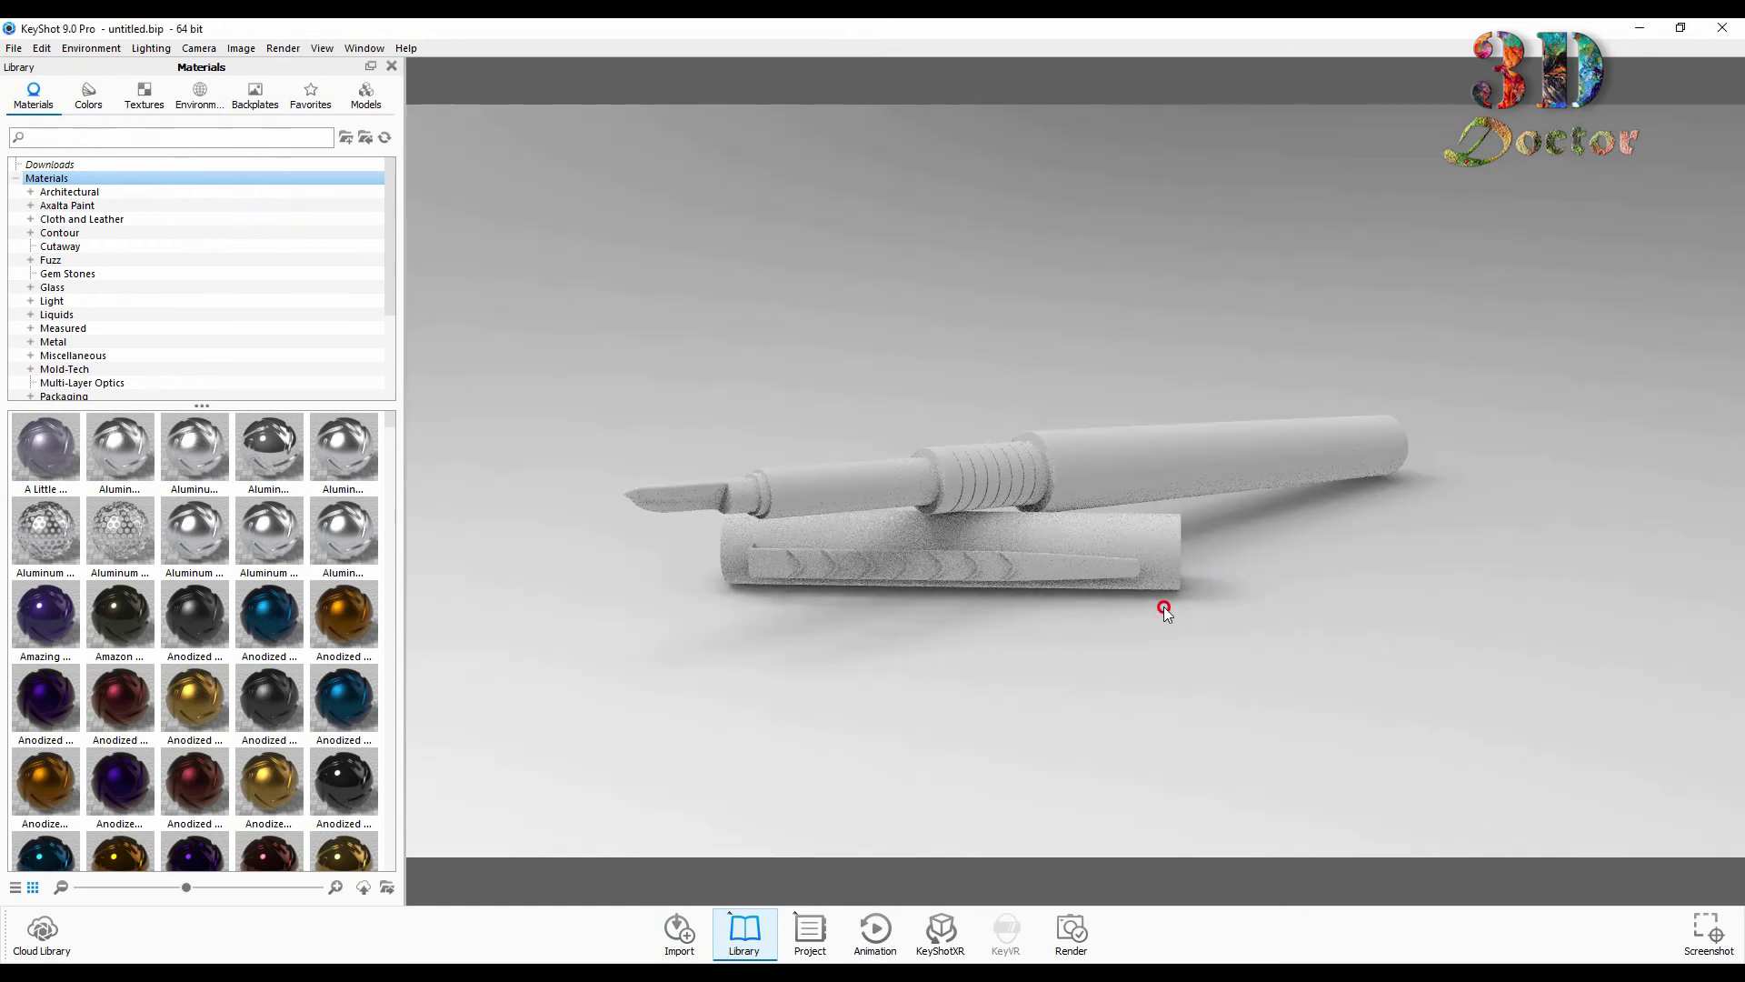
# - Orbit to the pen barrel and unlink its material from the other parts
pyautogui.moveTo(1163, 607)
pyautogui.mouseDown()
pyautogui.moveTo(982, 584)
pyautogui.moveTo(871, 614)
pyautogui.mouseUp()
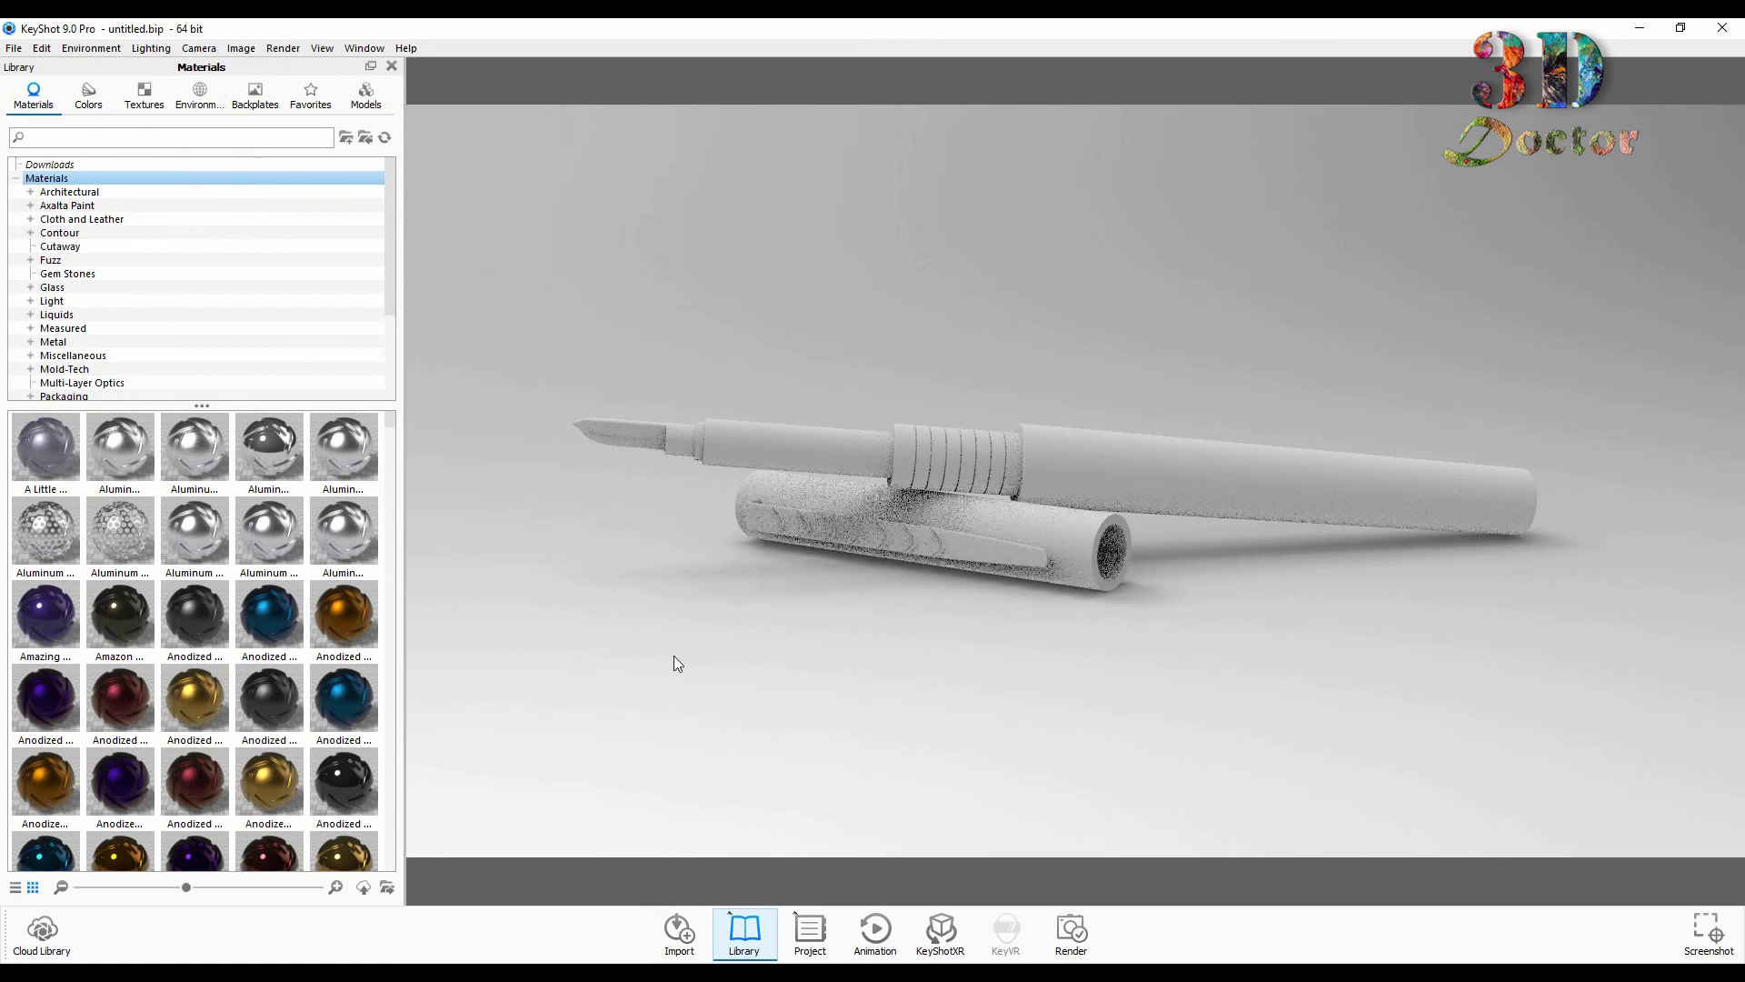
pyautogui.rightClick(1151, 485)
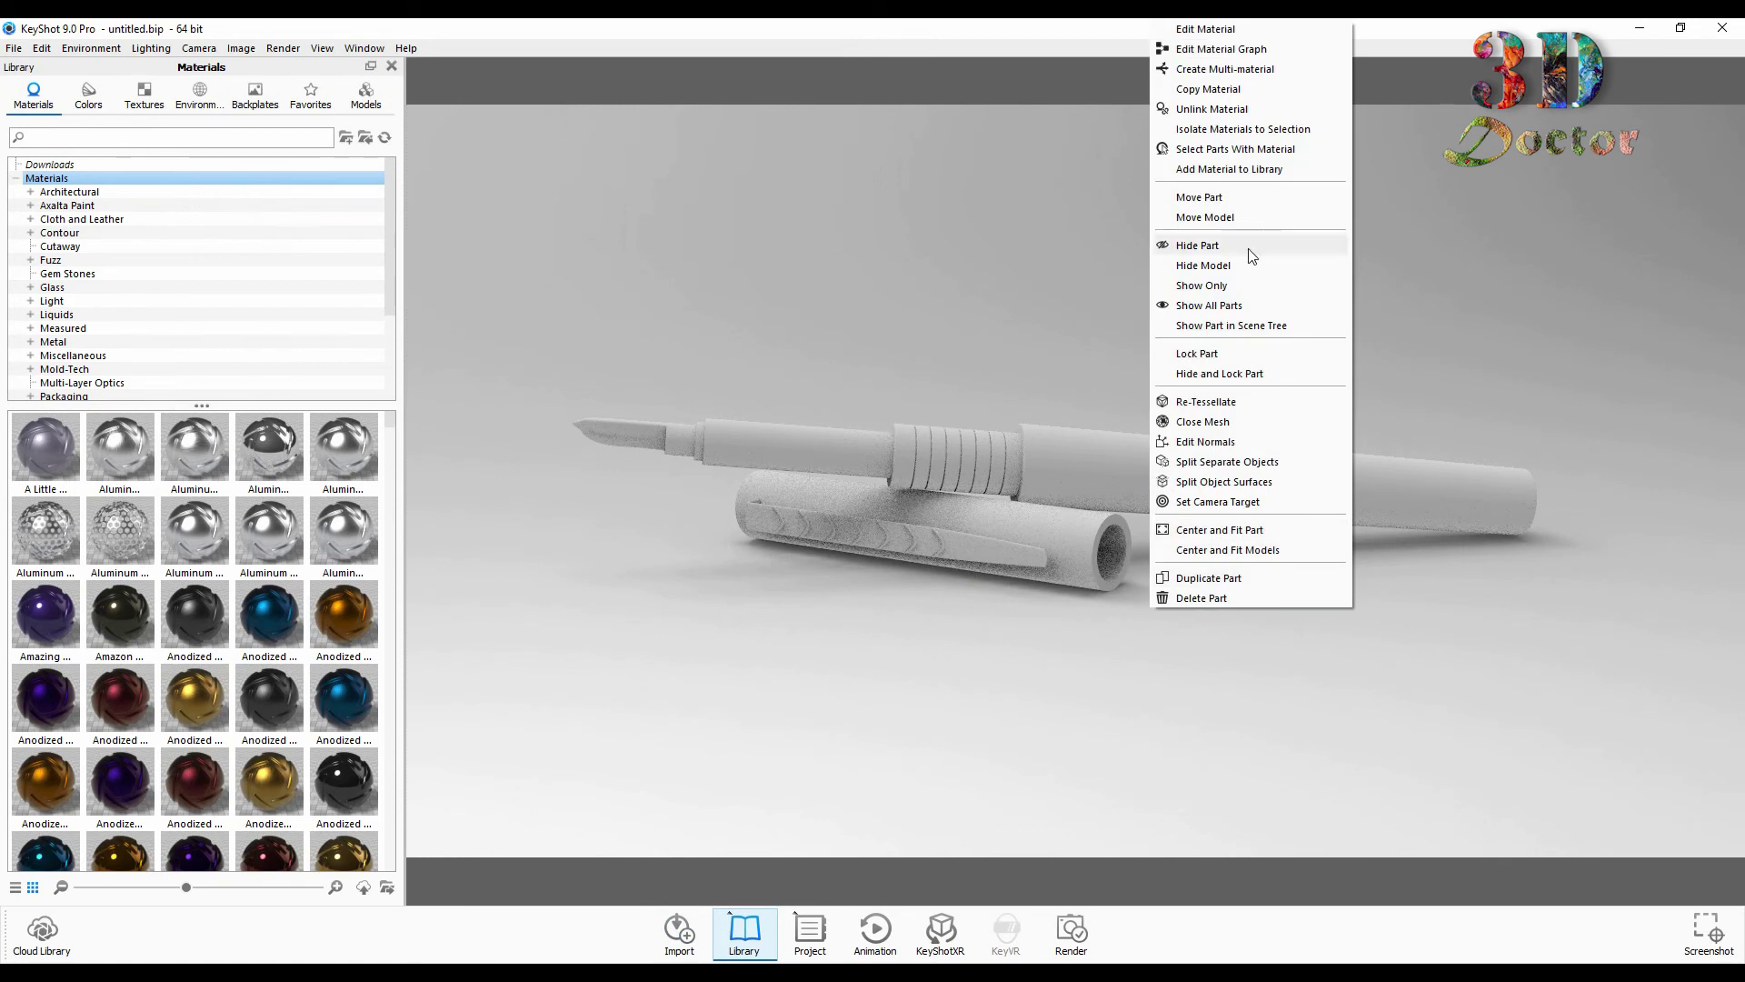
pyautogui.click(1238, 110)
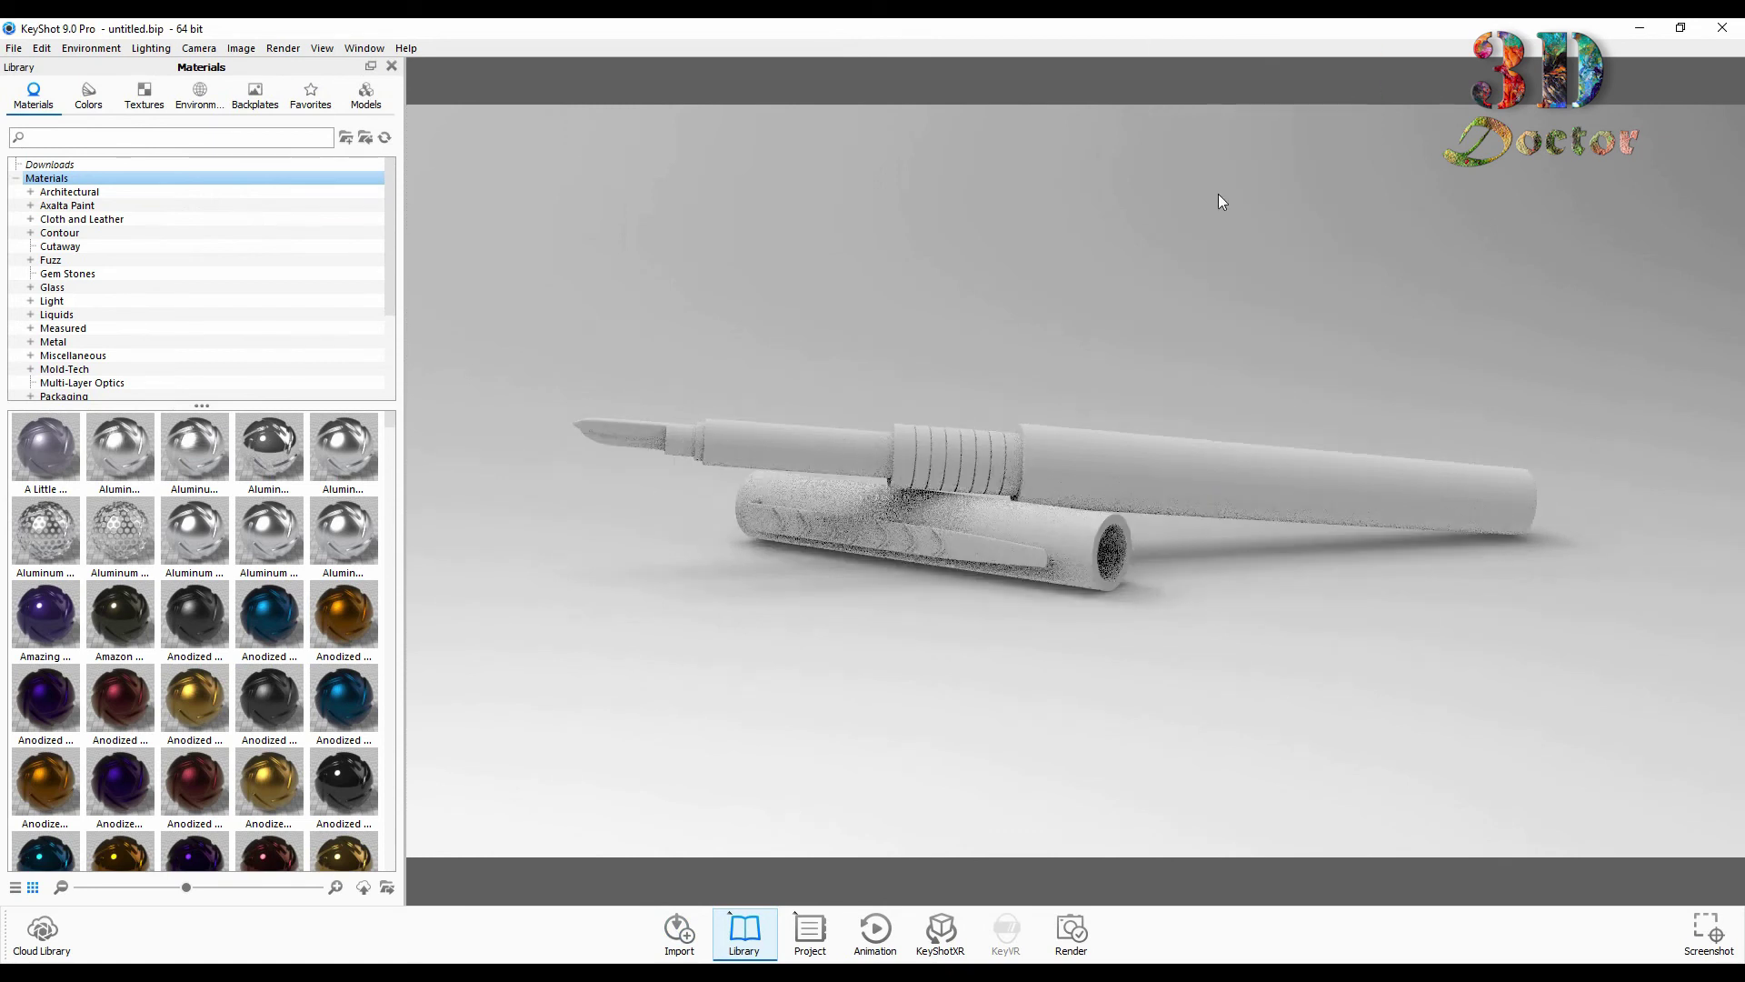
# - Apply Paint Matte Black from the library to the barrel, then unlink the cap's material
pyautogui.scroll(-3, 228, 651)
pyautogui.scroll(-3, 228, 651)
pyautogui.scroll(-3, 227, 651)
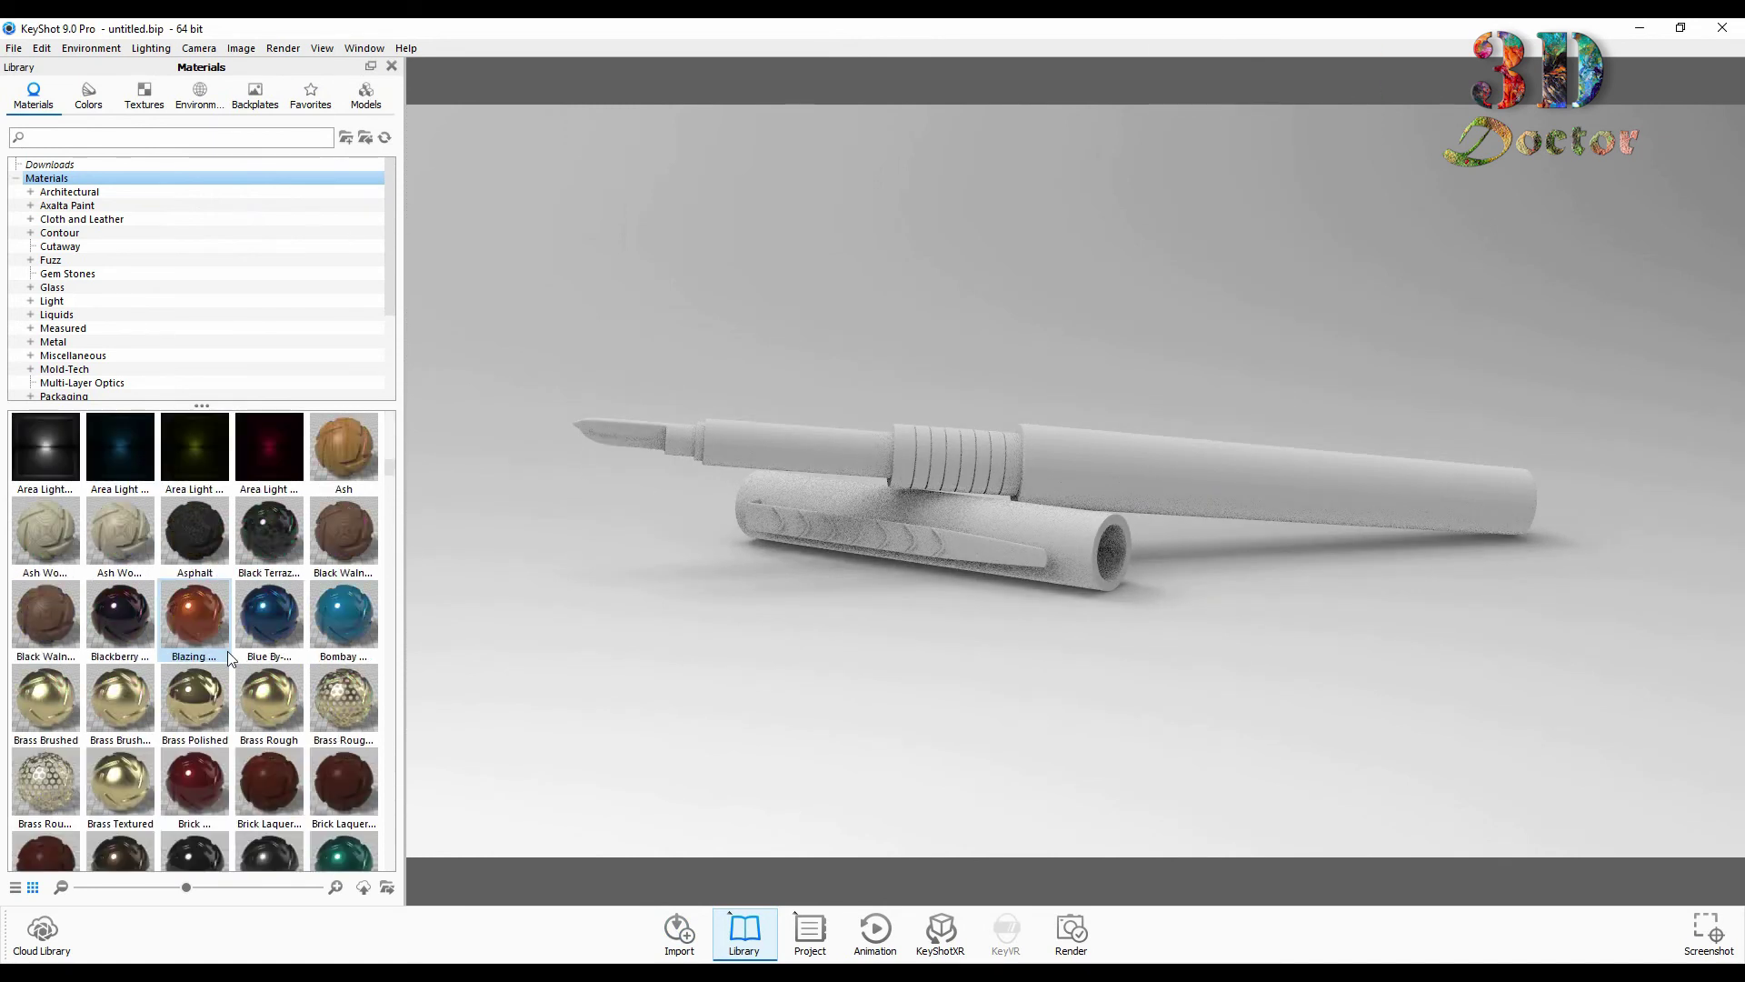
pyautogui.scroll(-3, 227, 651)
pyautogui.scroll(-3, 227, 651)
pyautogui.scroll(-3, 227, 651)
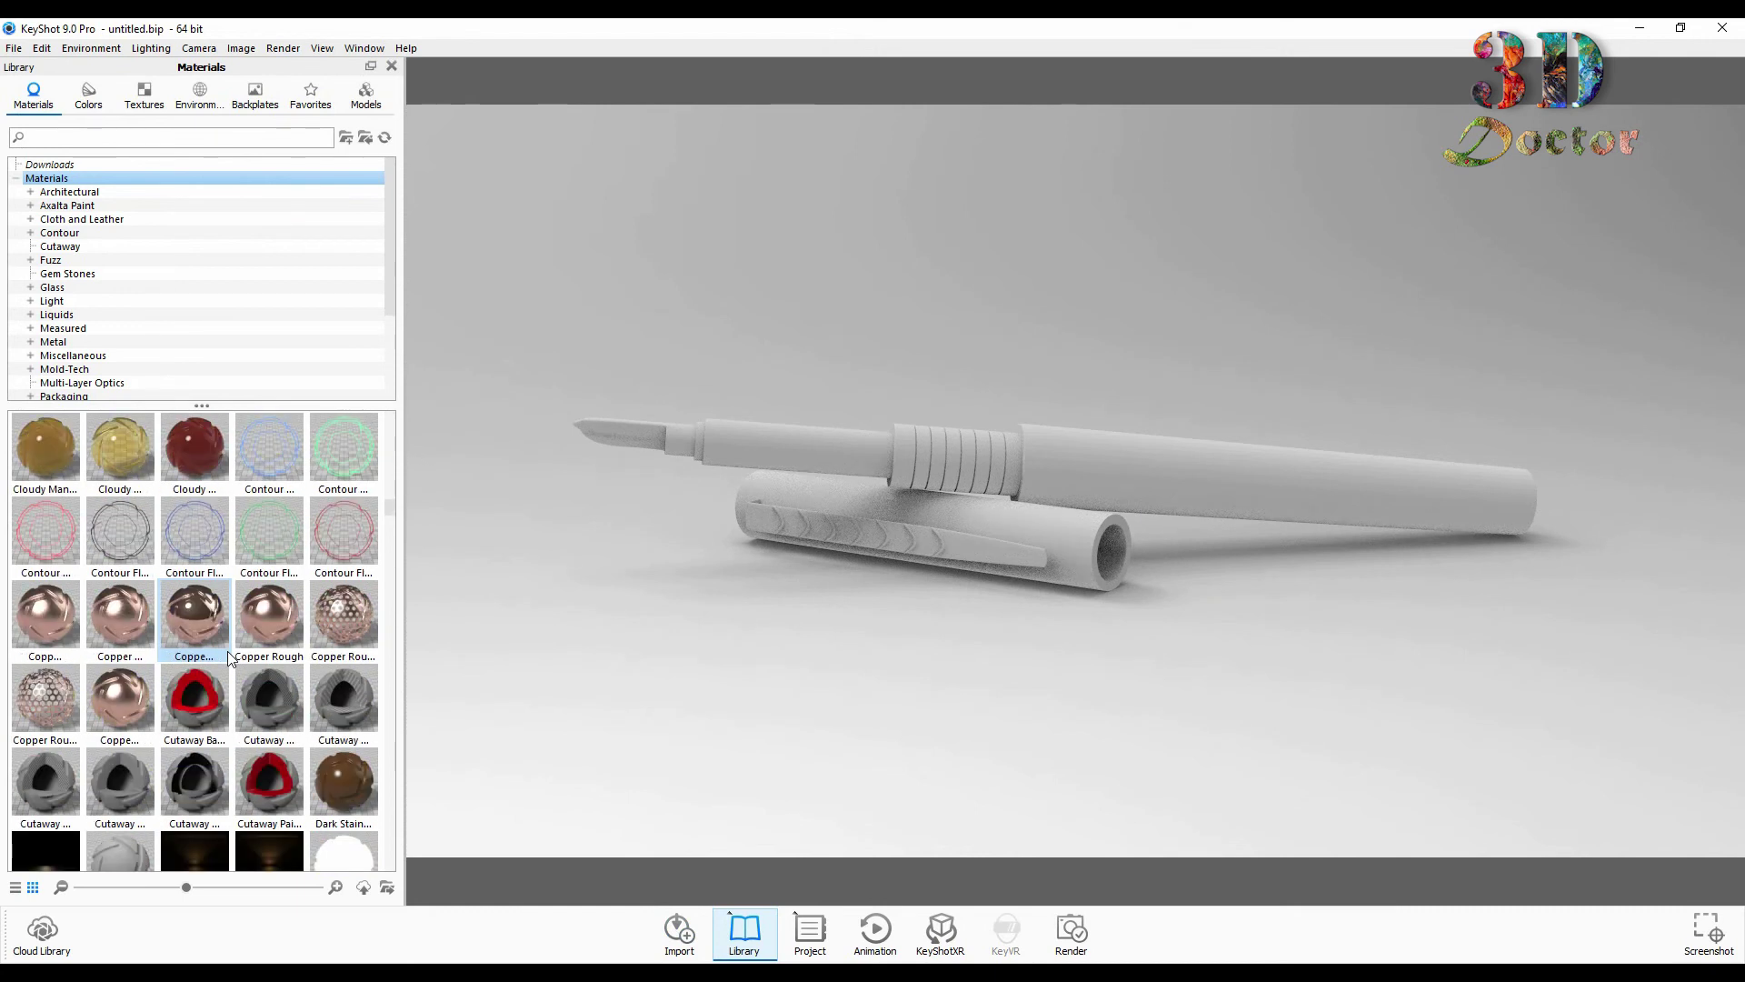
pyautogui.scroll(-3, 228, 651)
pyautogui.scroll(-3, 227, 651)
pyautogui.scroll(-3, 227, 651)
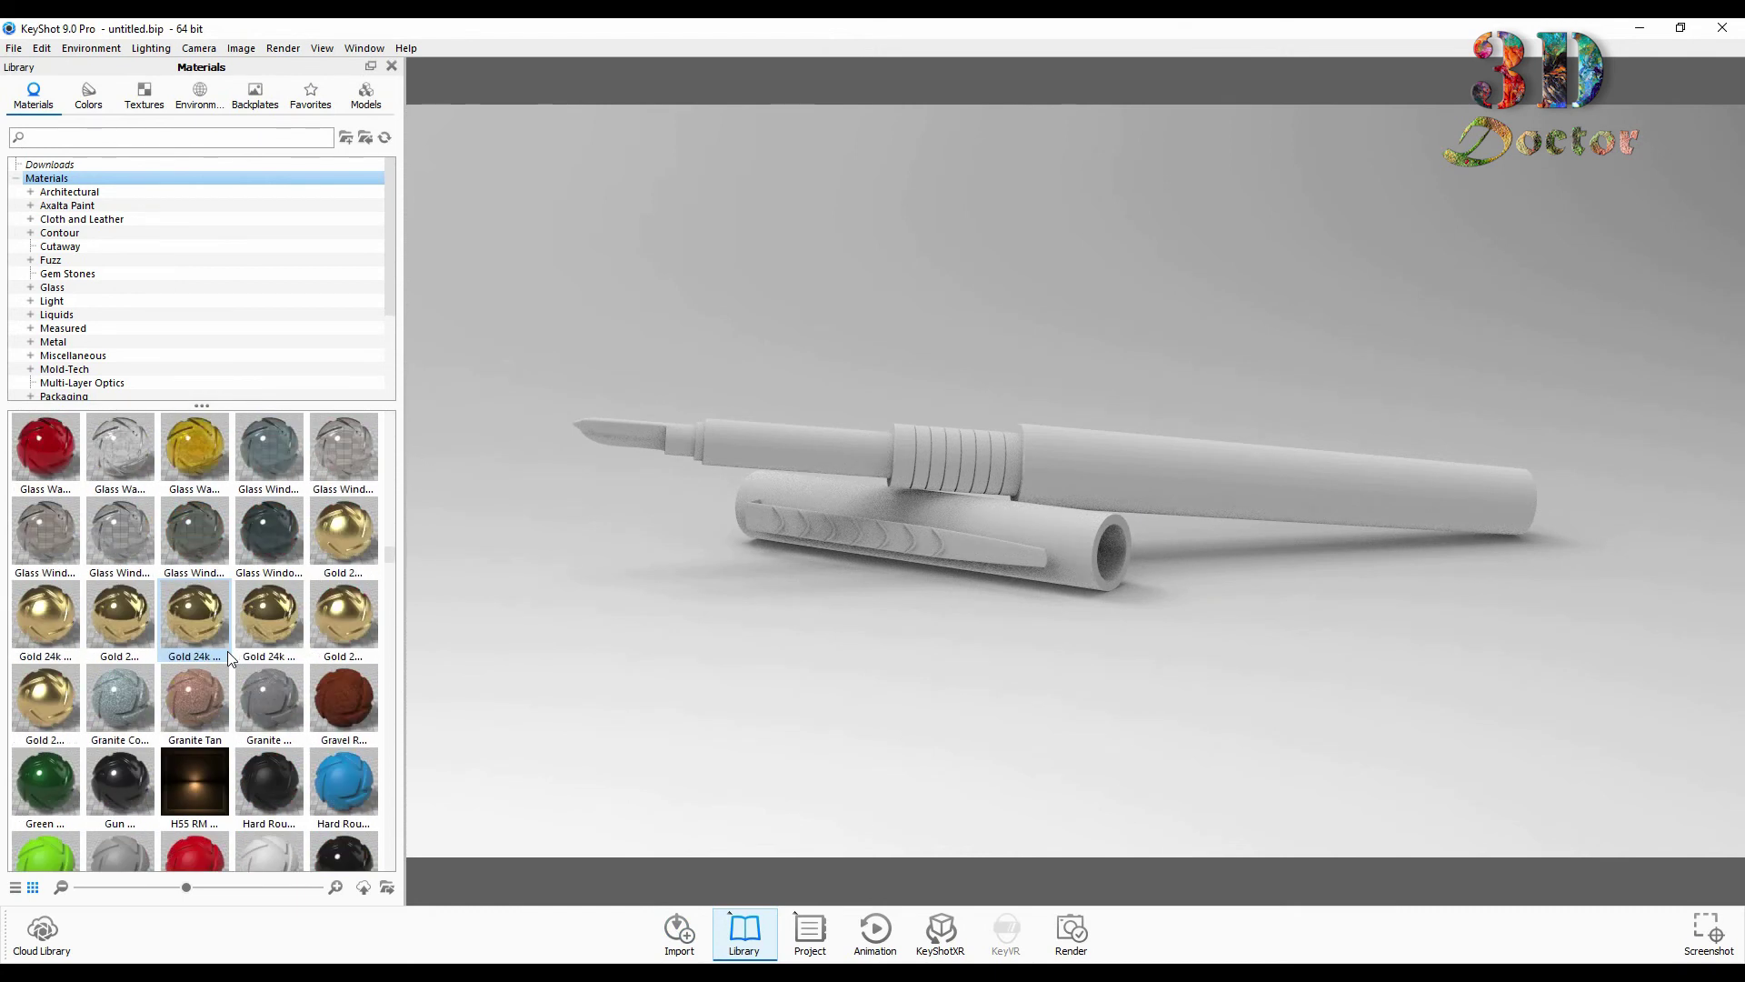
pyautogui.scroll(-2, 227, 651)
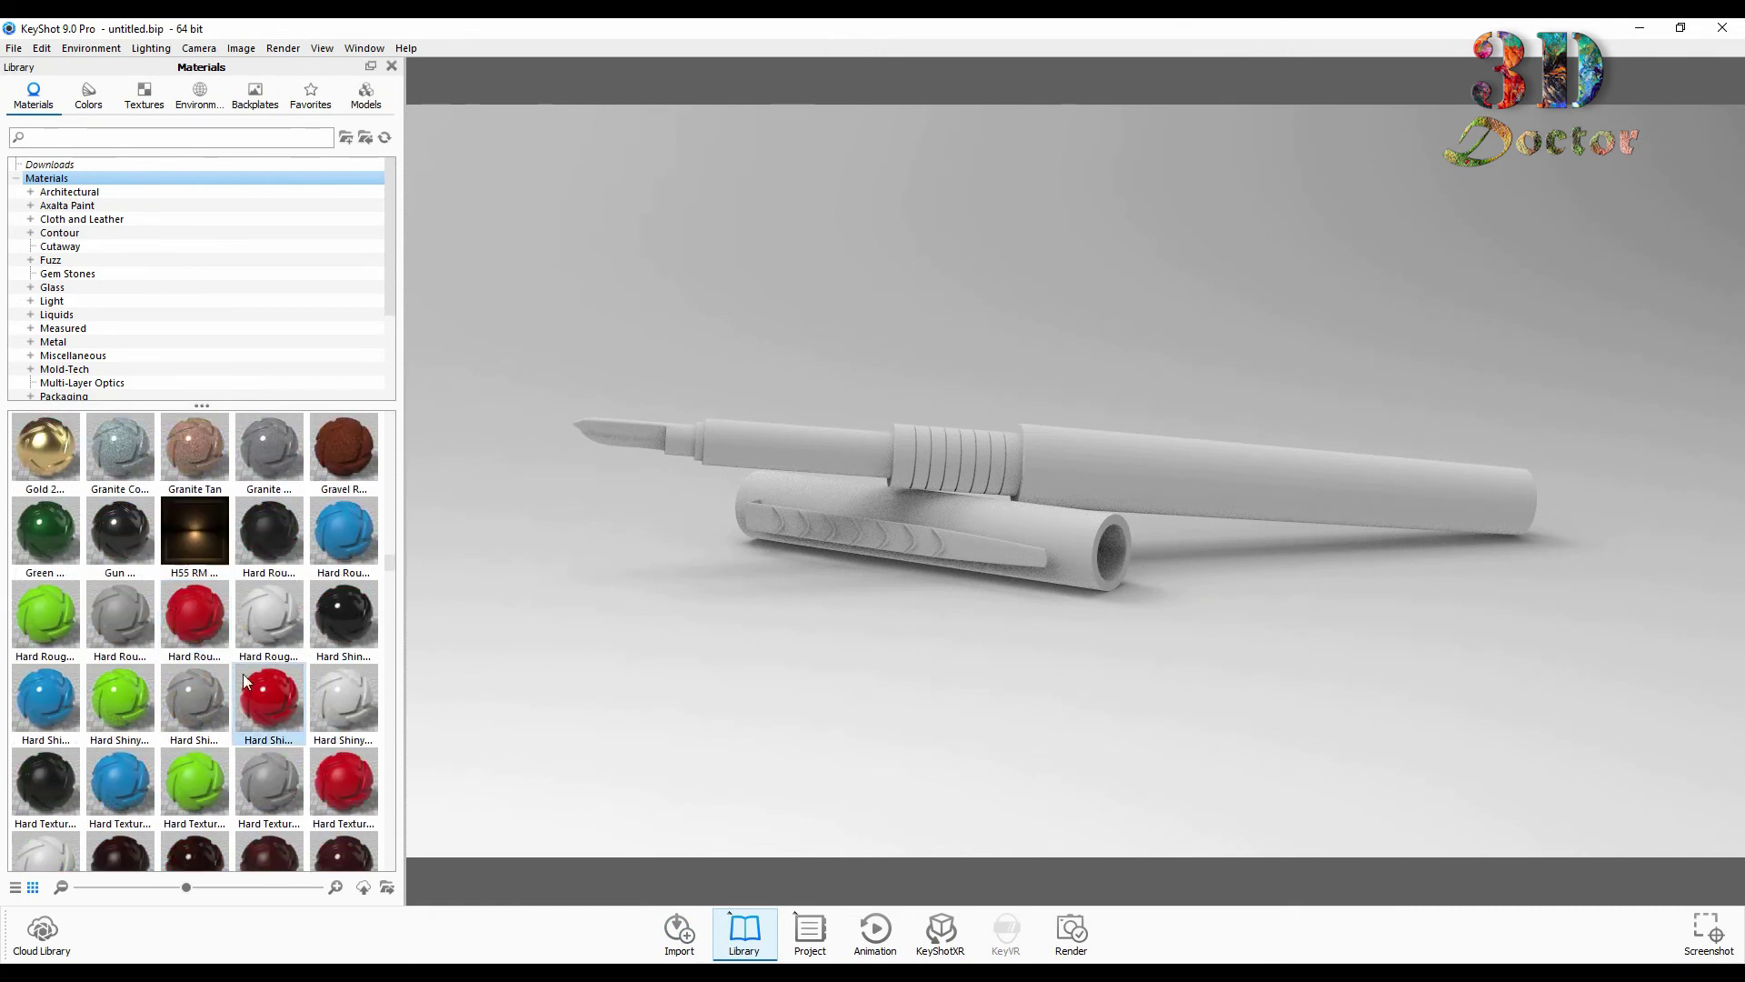
pyautogui.scroll(-3, 241, 650)
pyautogui.scroll(-3, 247, 645)
pyautogui.scroll(-3, 247, 646)
pyautogui.scroll(-3, 248, 646)
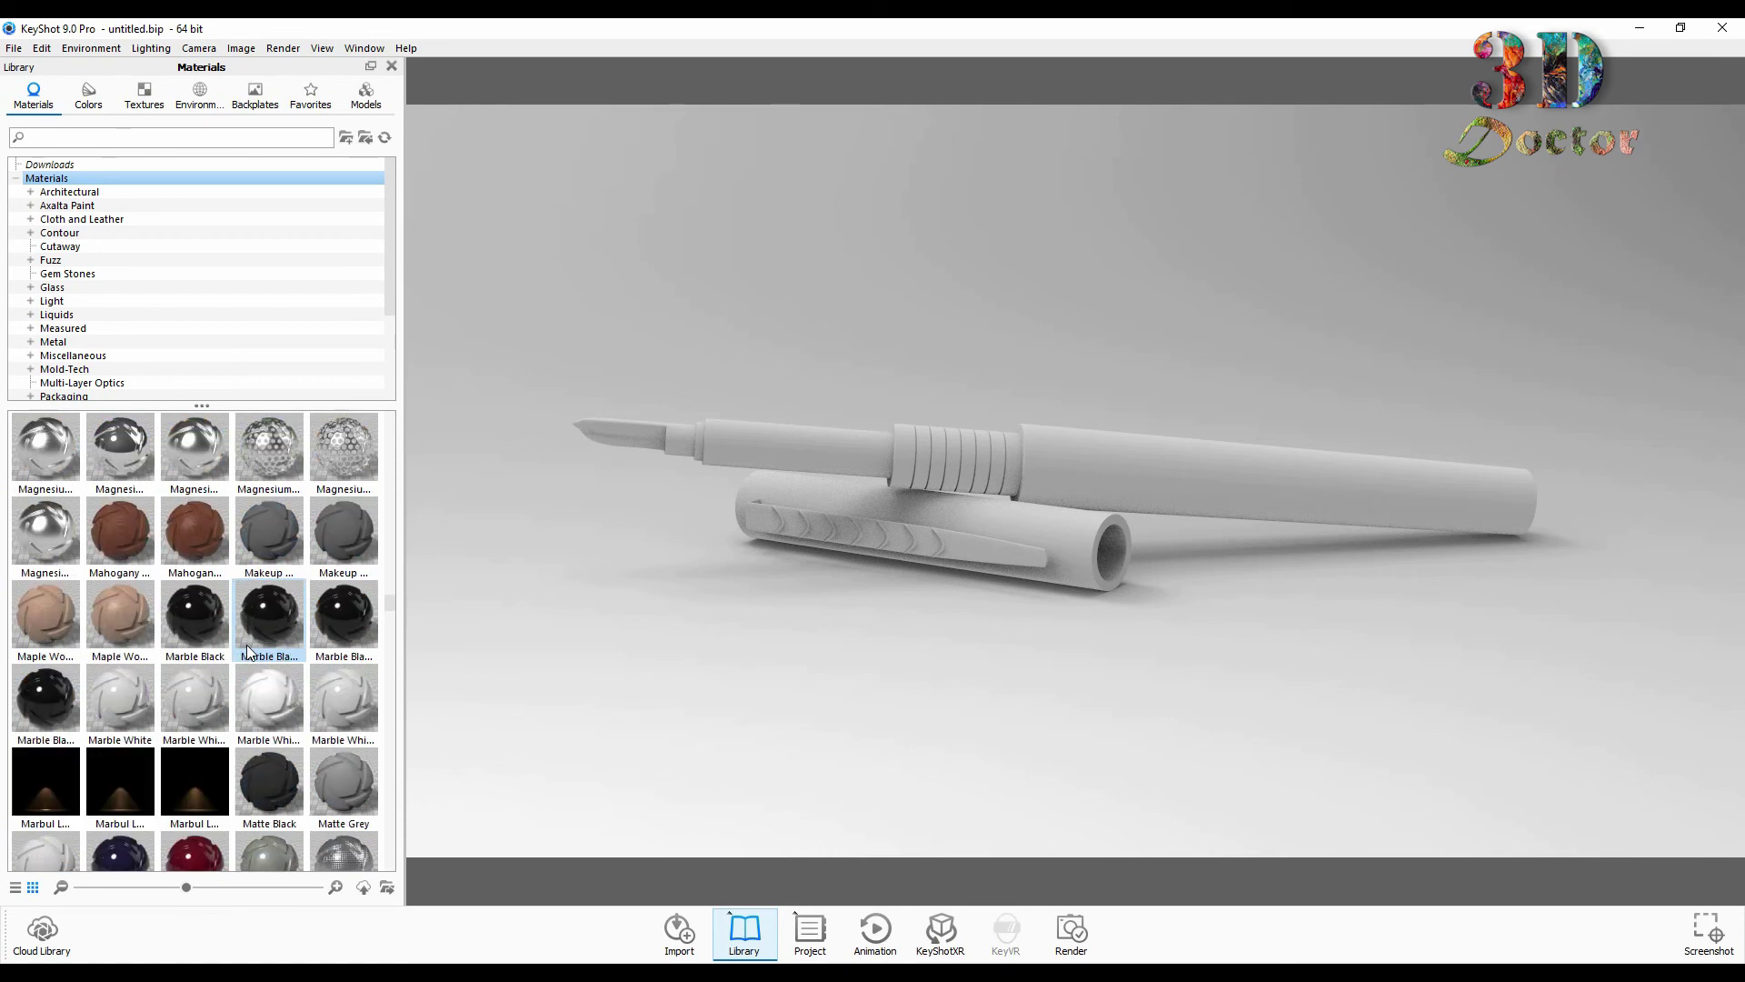
pyautogui.scroll(-3, 247, 645)
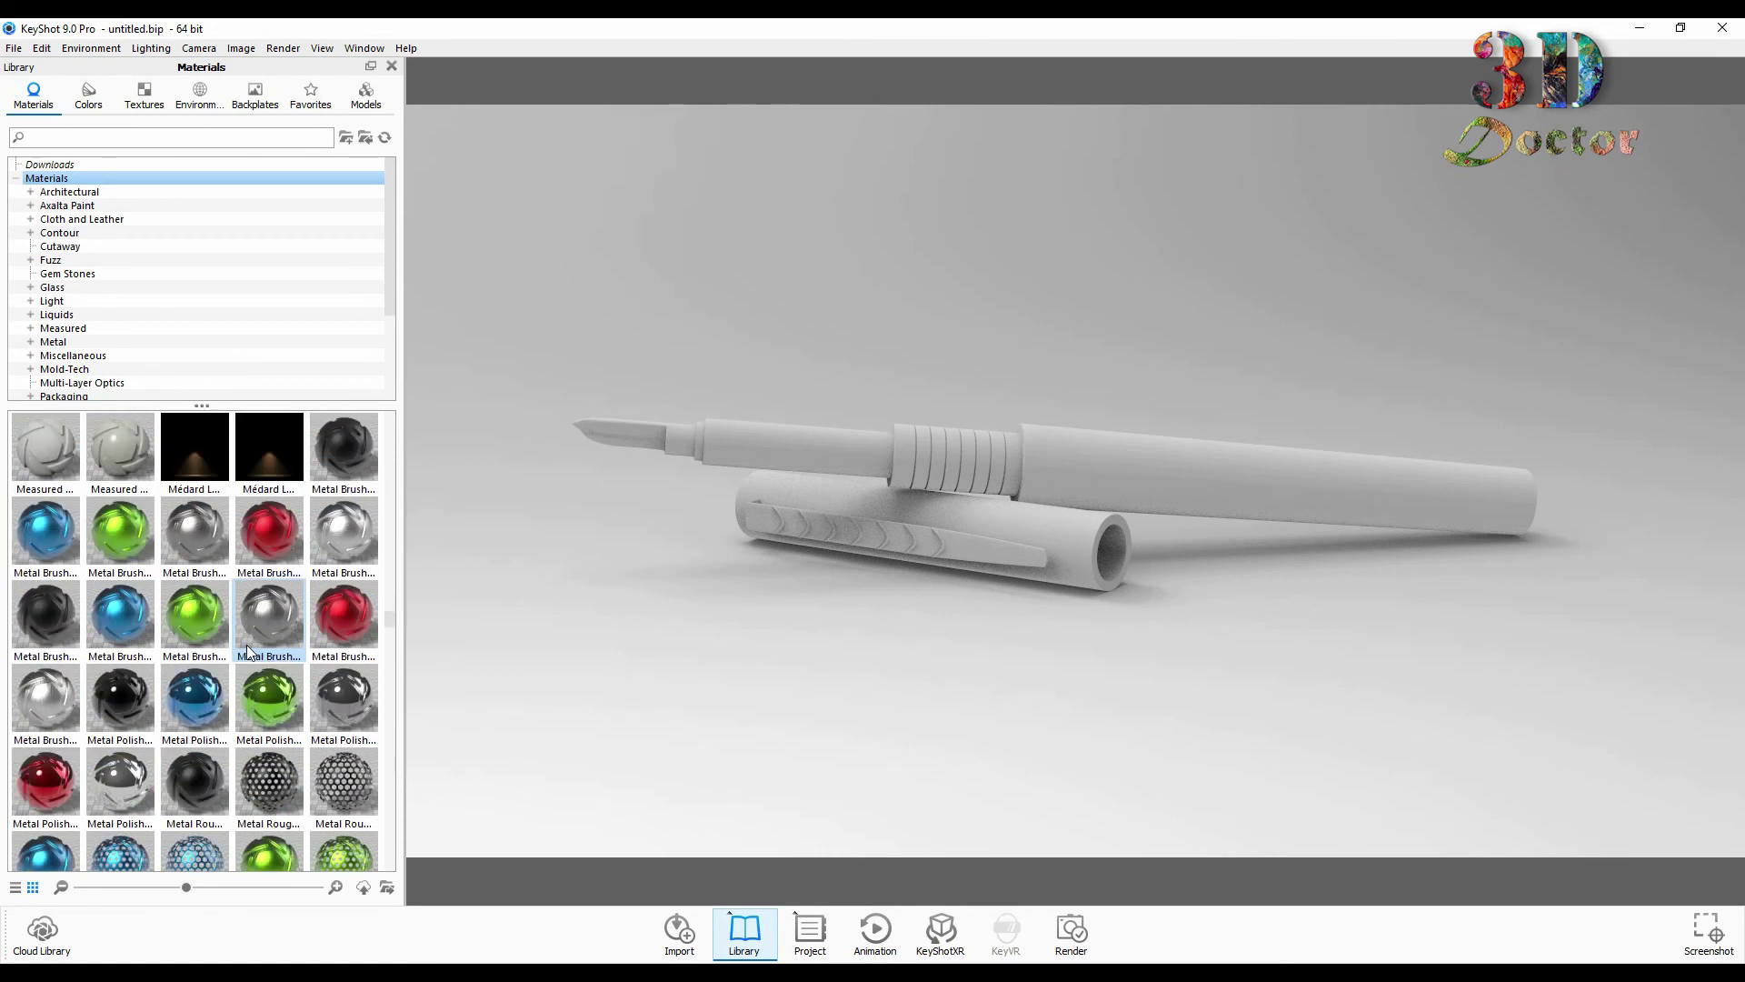
pyautogui.scroll(-6, 247, 645)
pyautogui.scroll(-3, 248, 645)
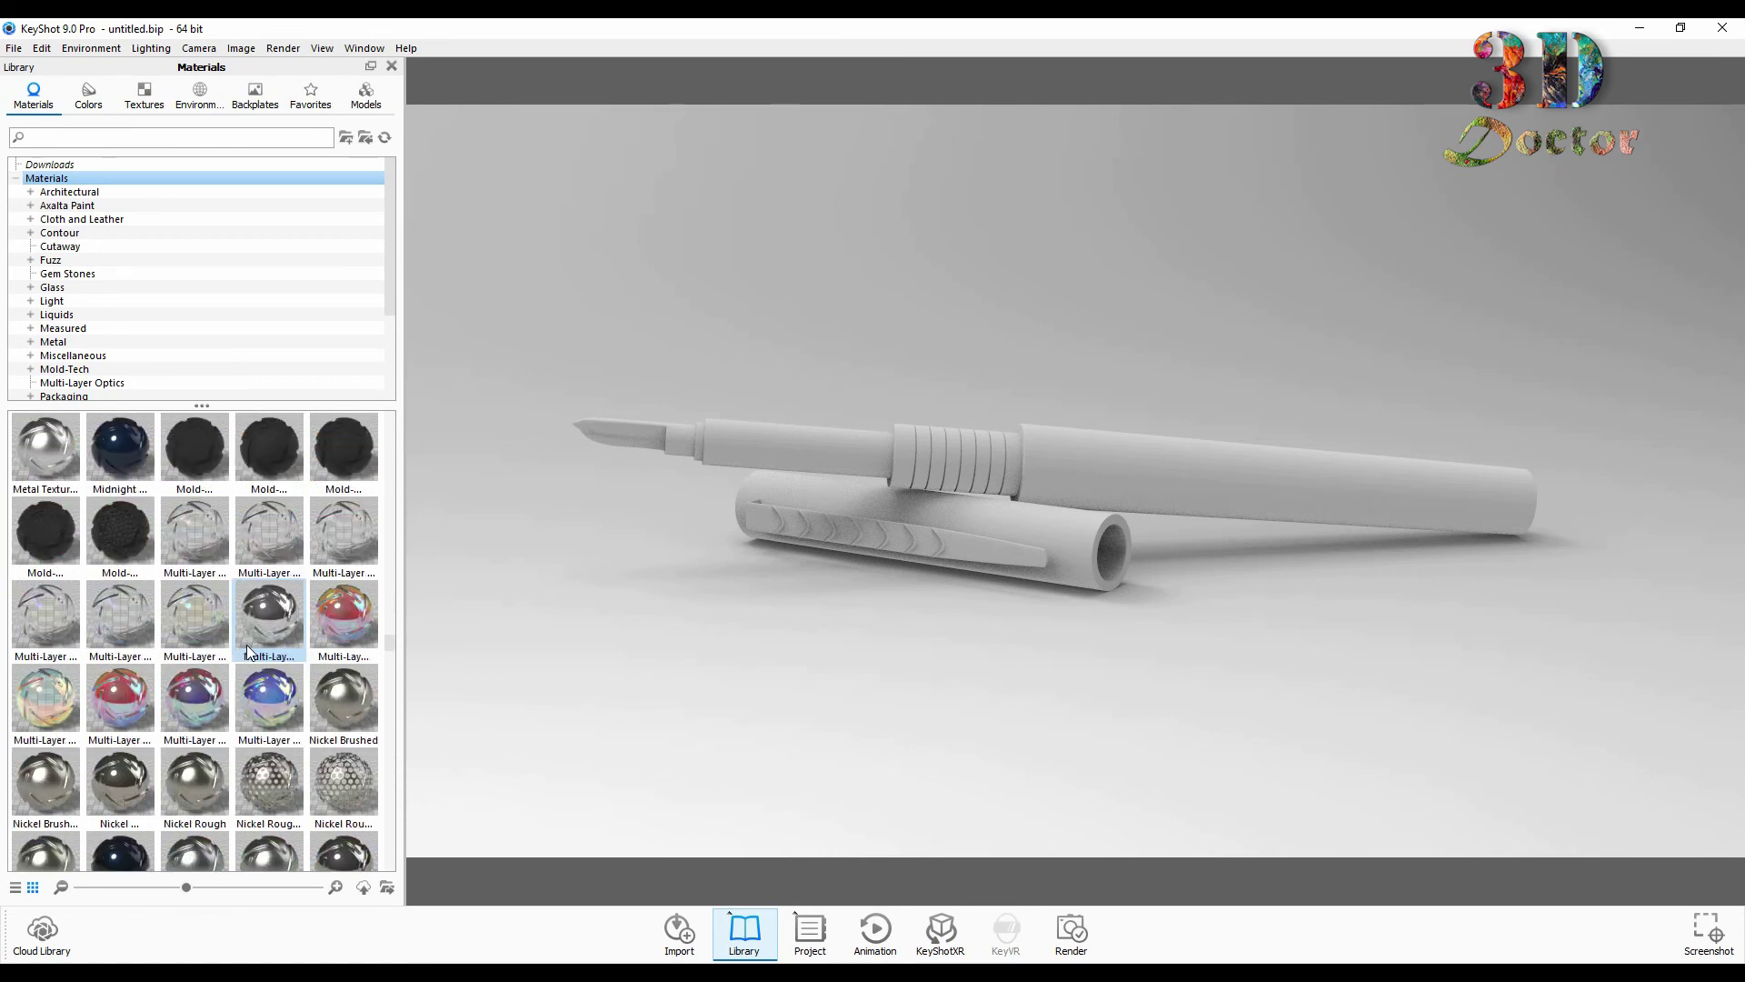
pyautogui.scroll(-3, 247, 646)
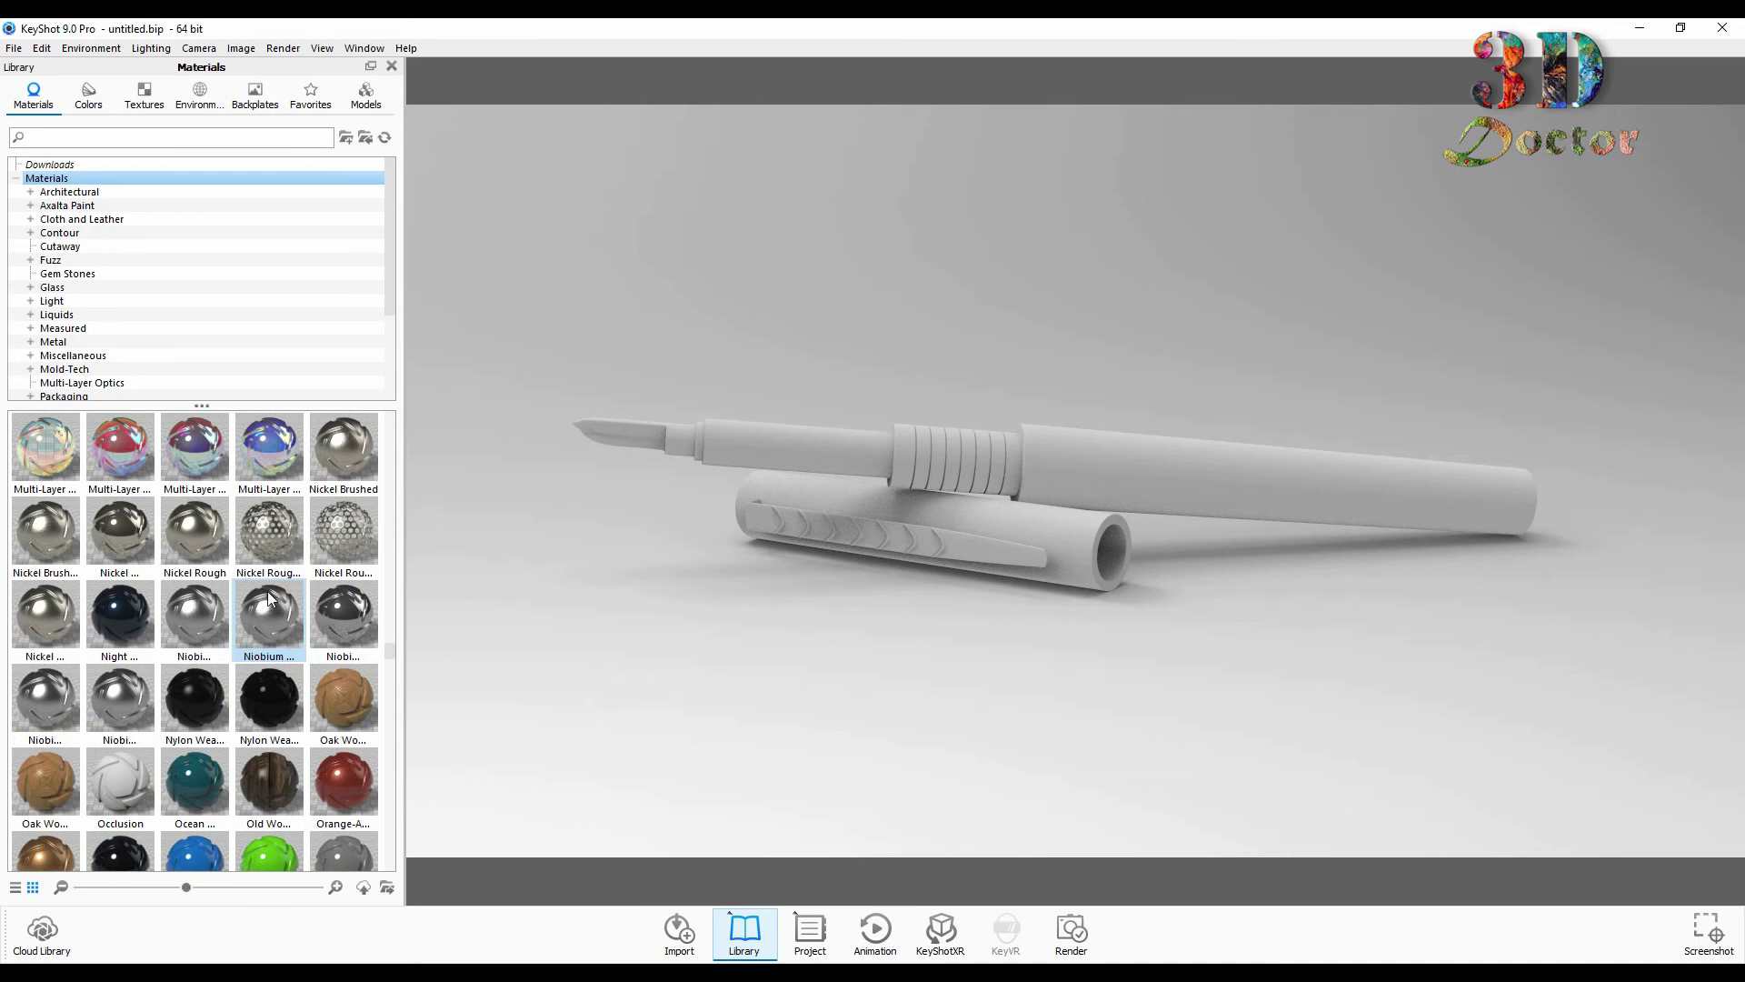
pyautogui.scroll(-3, 267, 591)
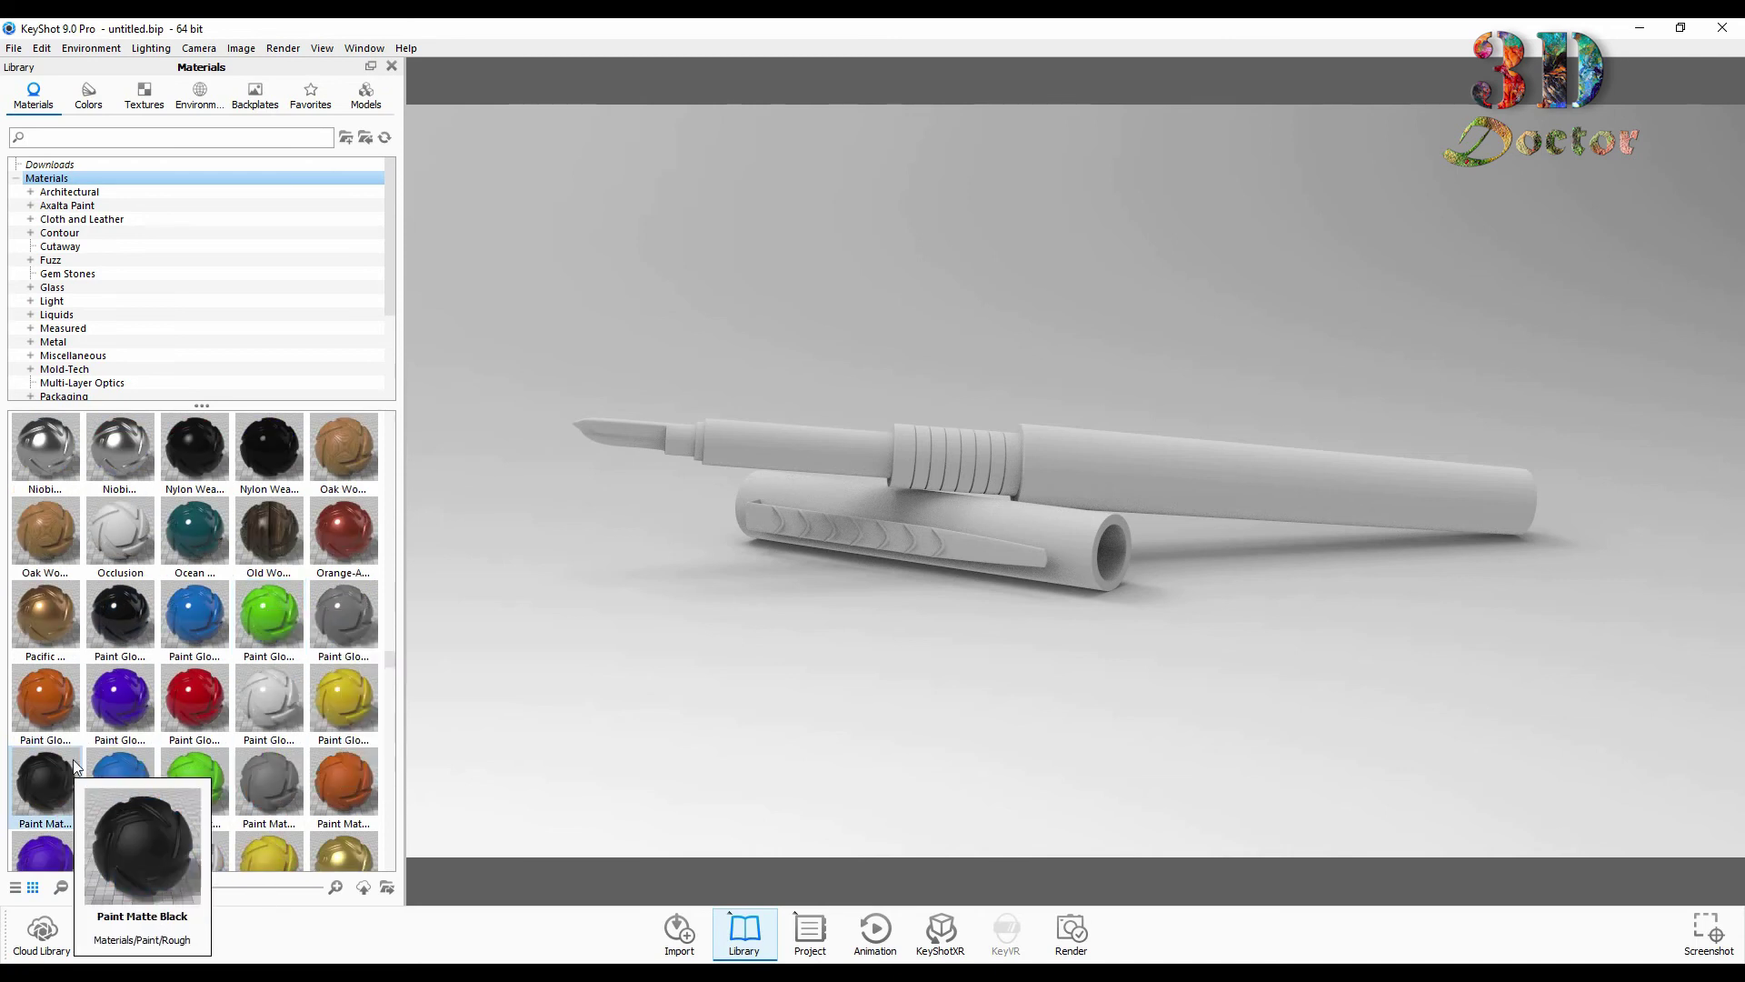
pyautogui.moveTo(44, 780); pyautogui.dragTo(1231, 479)
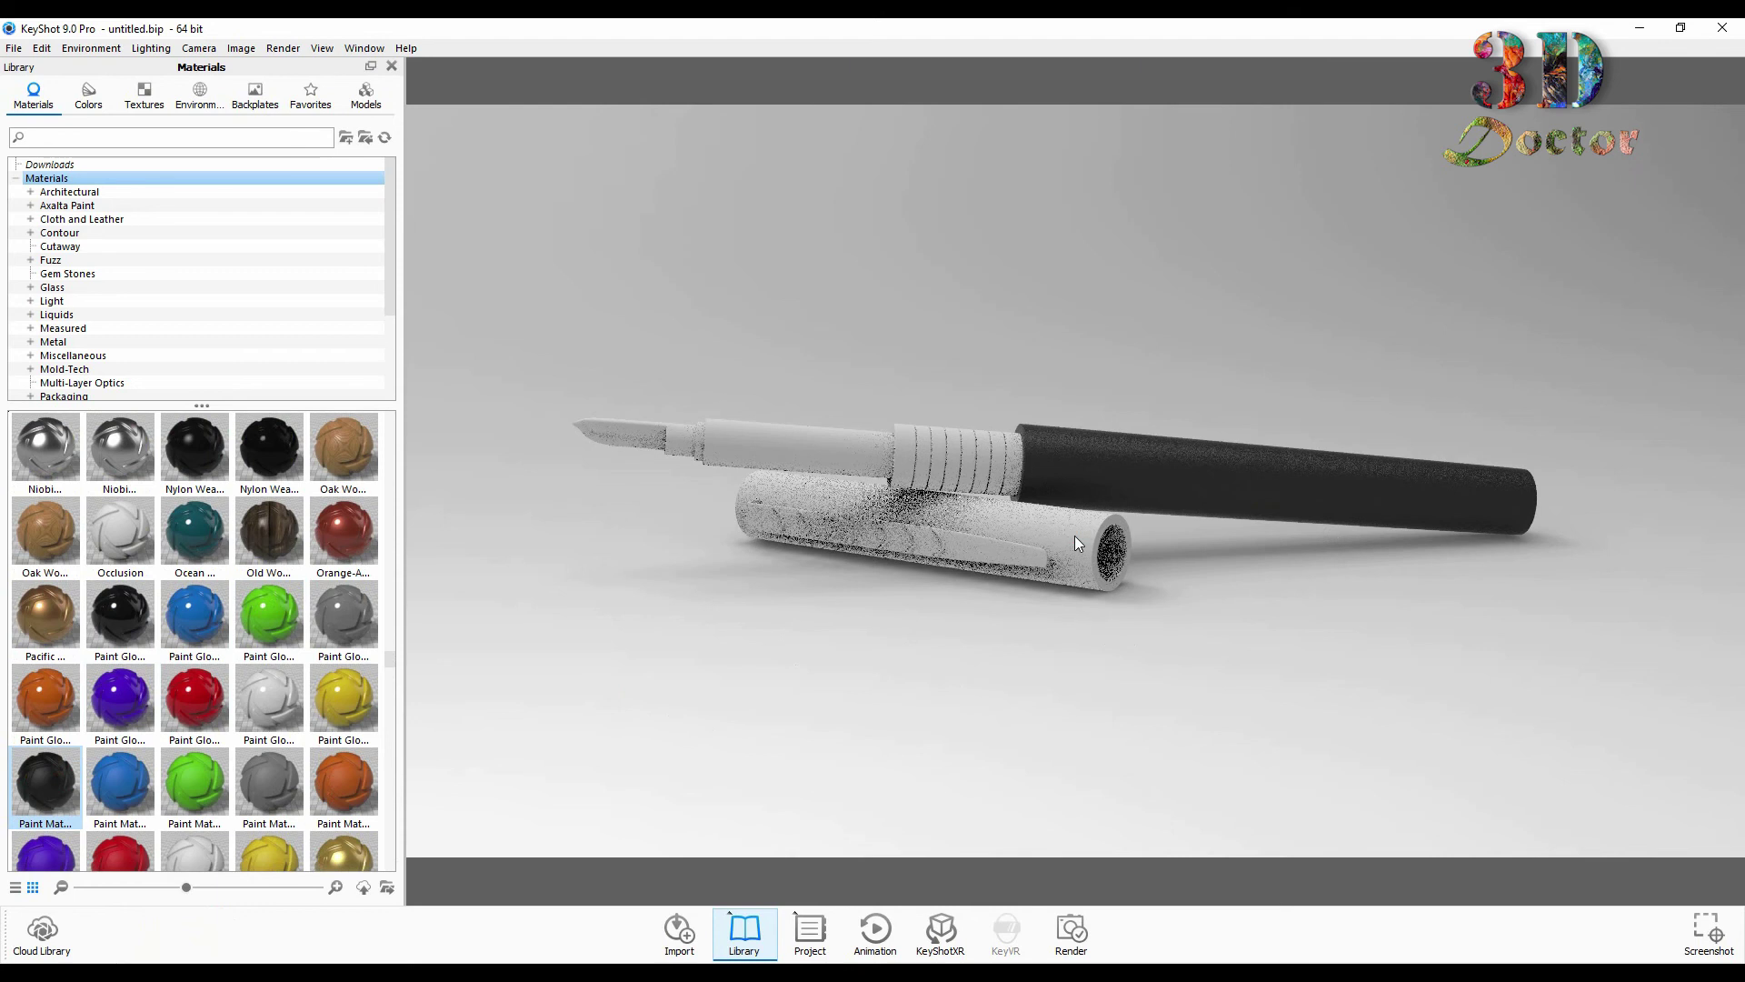
pyautogui.rightClick(1076, 543)
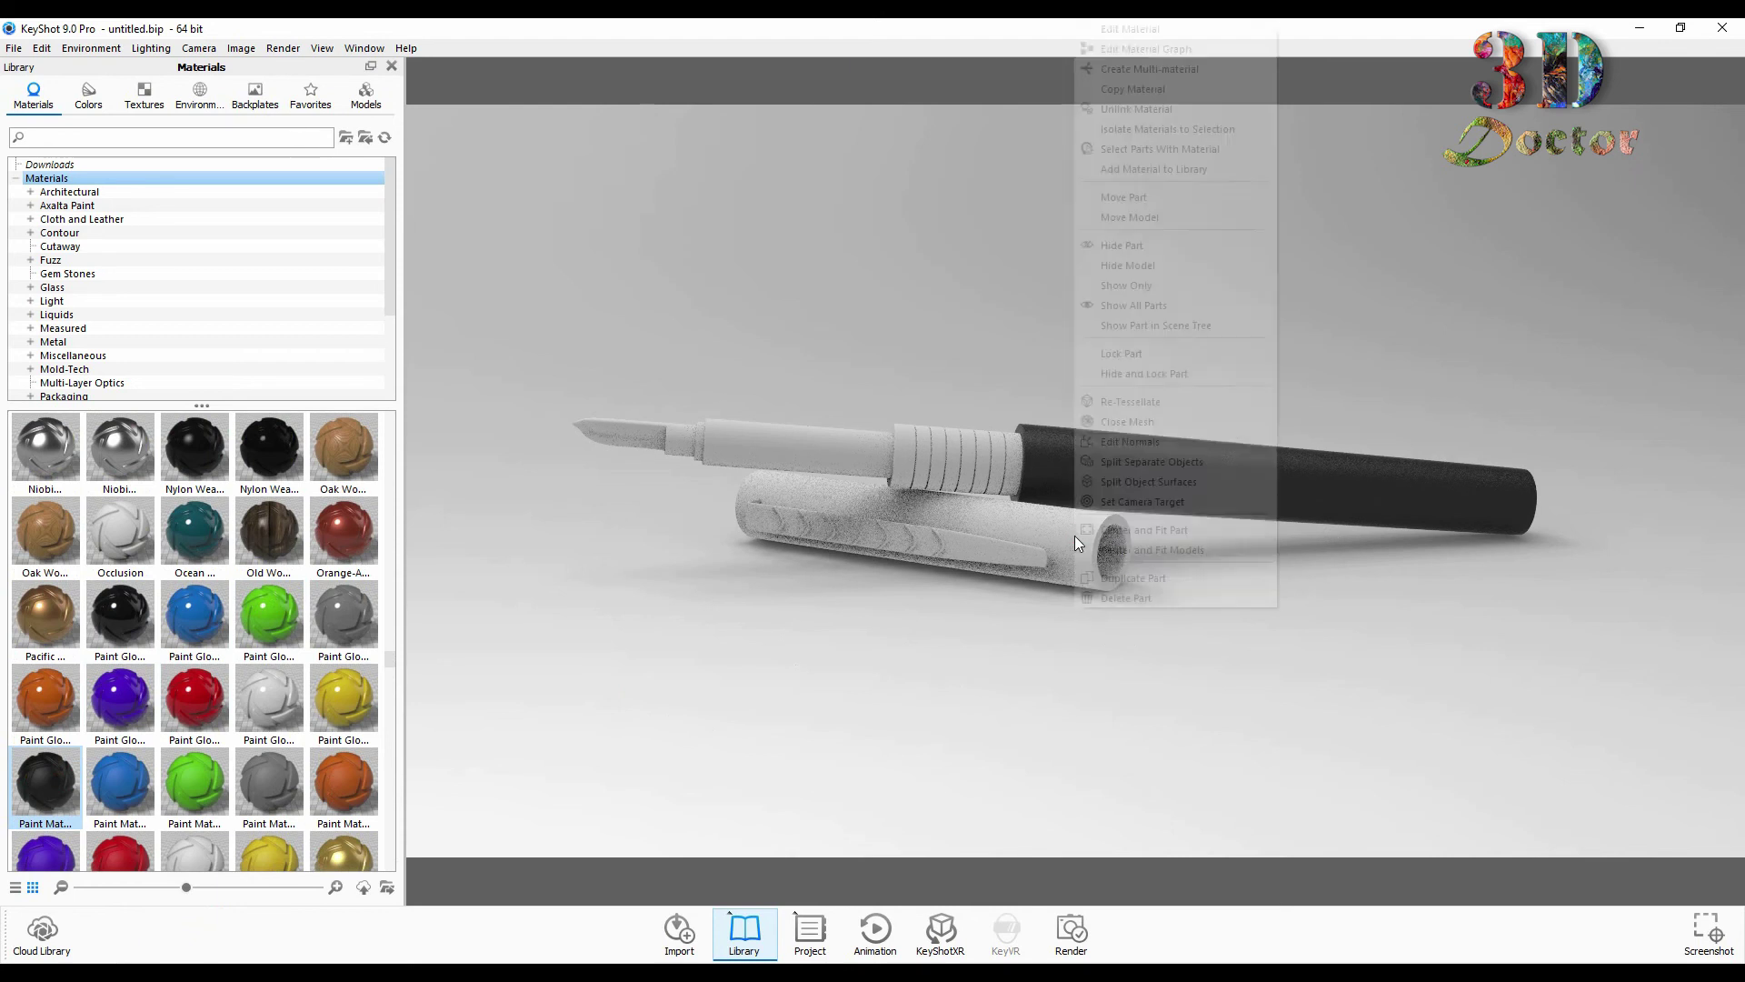
pyautogui.click(1155, 109)
# - Apply Paint Matte Black to the pen cap
pyautogui.moveTo(55, 782); pyautogui.dragTo(1077, 533)
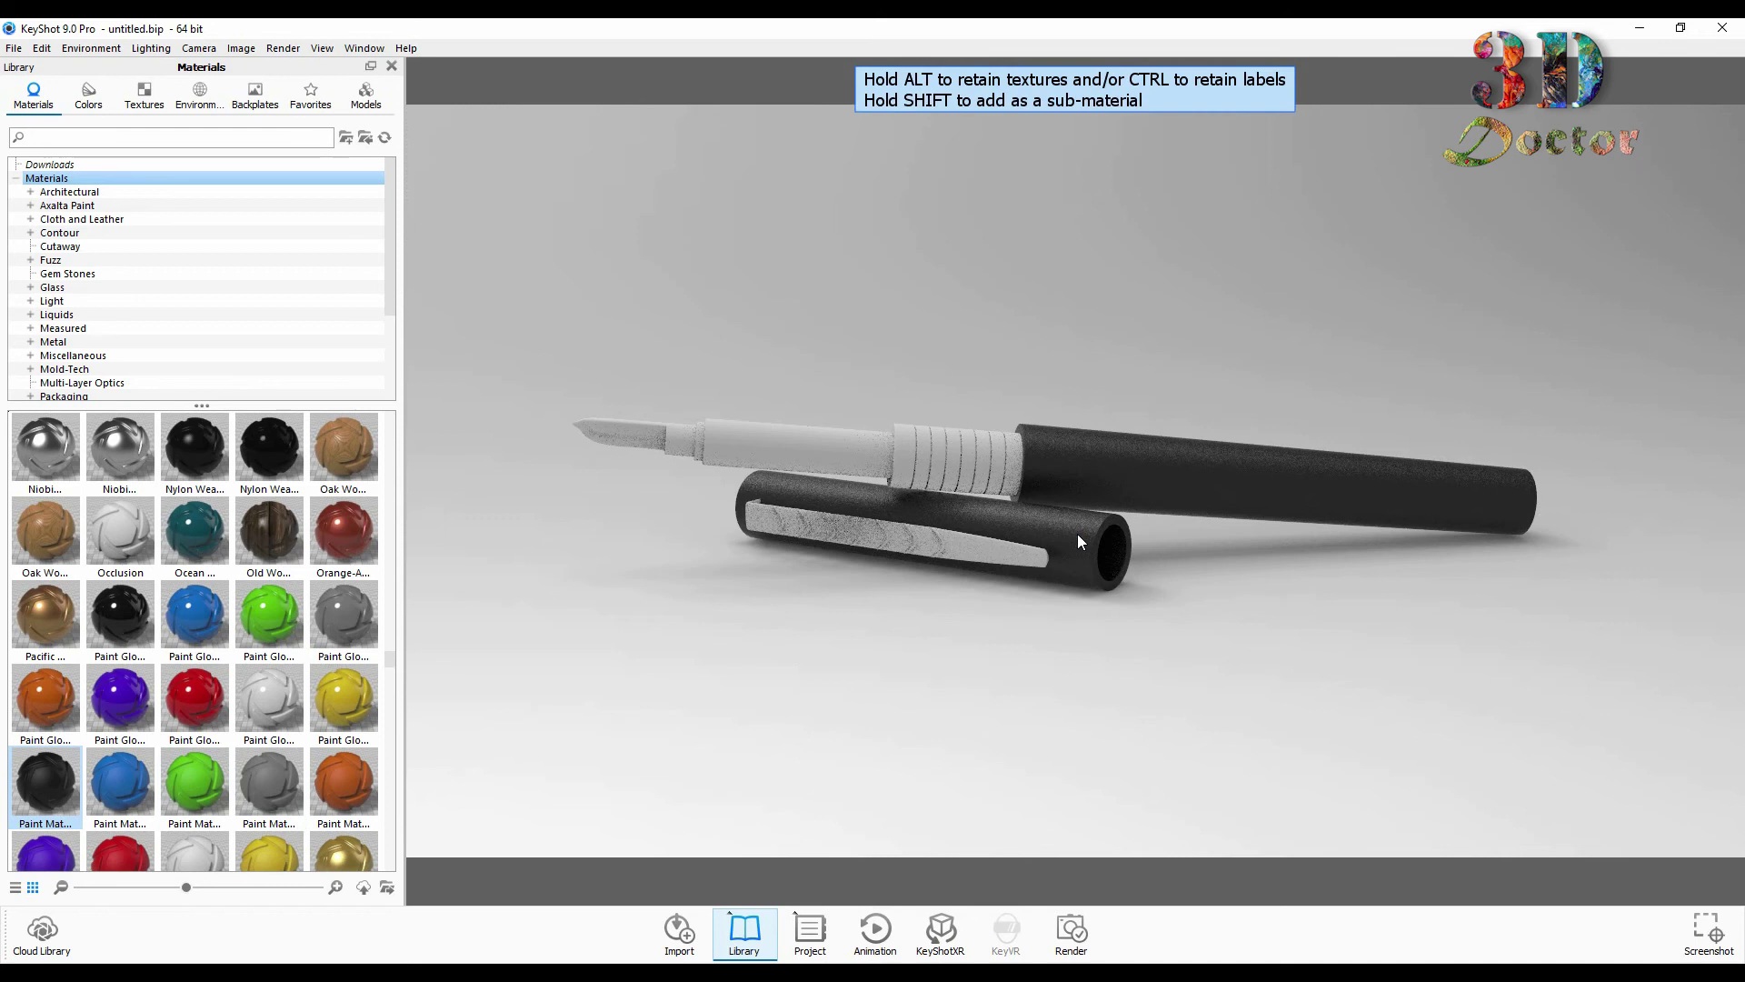
pyautogui.scroll(3, 227, 535)
pyautogui.scroll(5, 227, 535)
pyautogui.scroll(5, 226, 535)
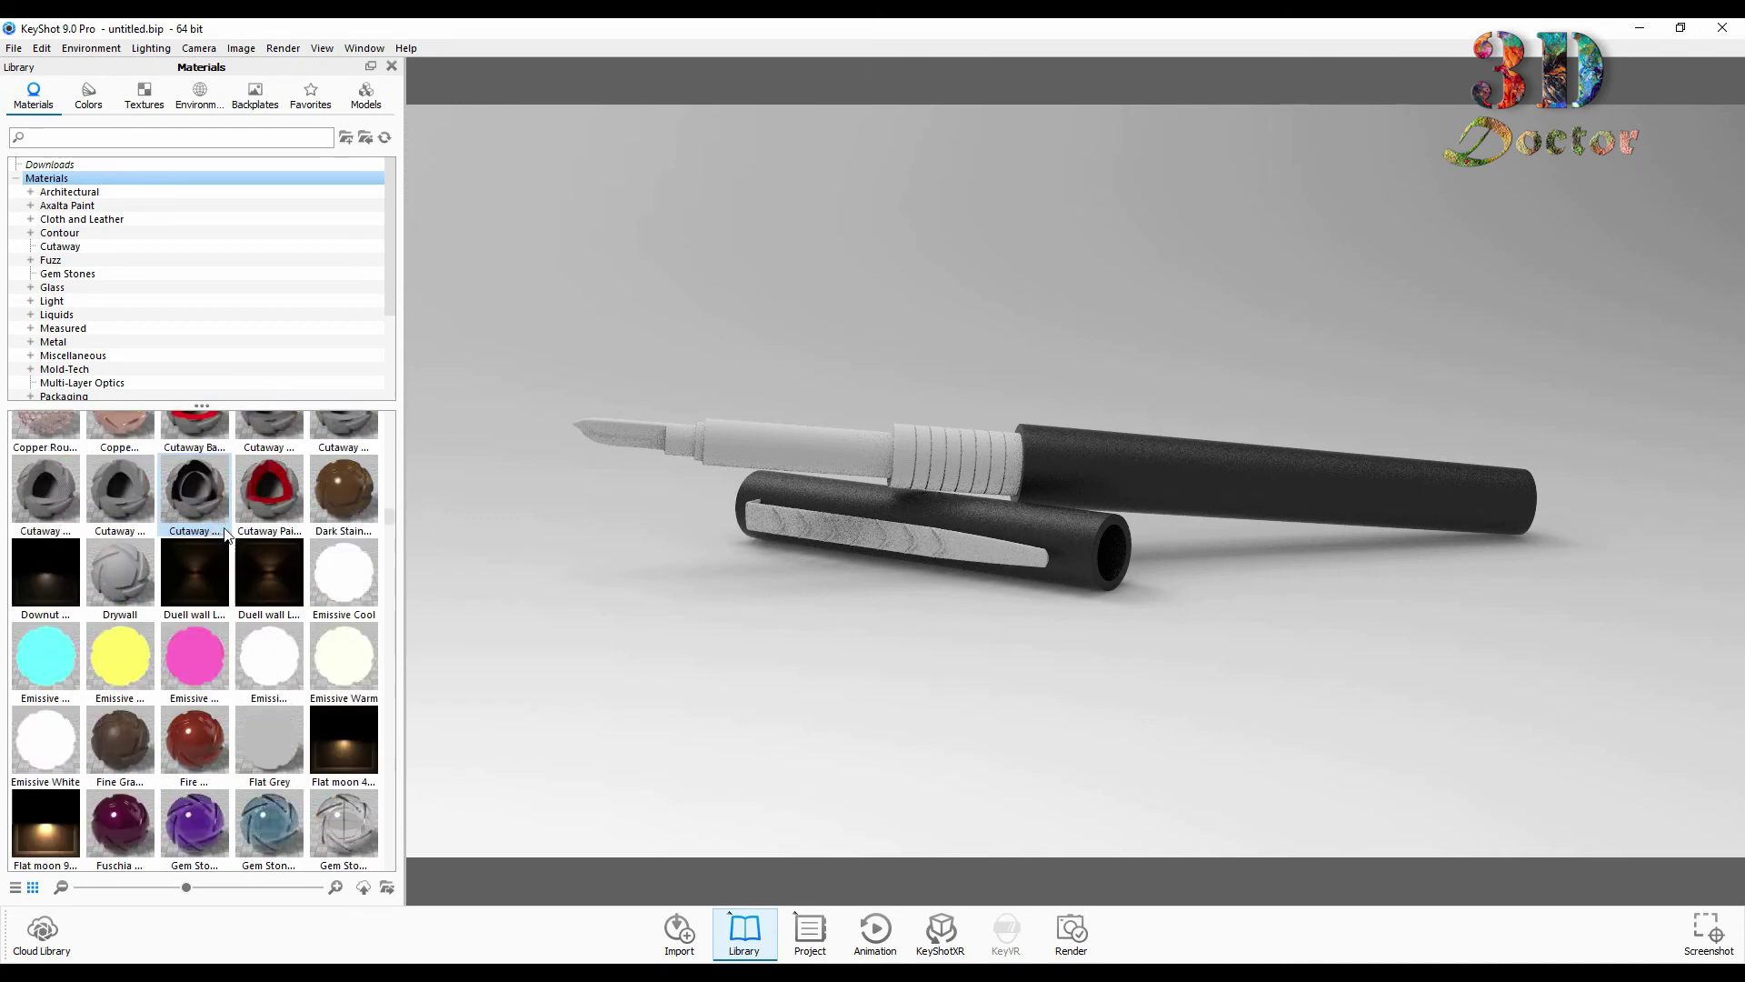
pyautogui.scroll(5, 226, 535)
pyautogui.scroll(5, 227, 535)
pyautogui.scroll(1, 227, 534)
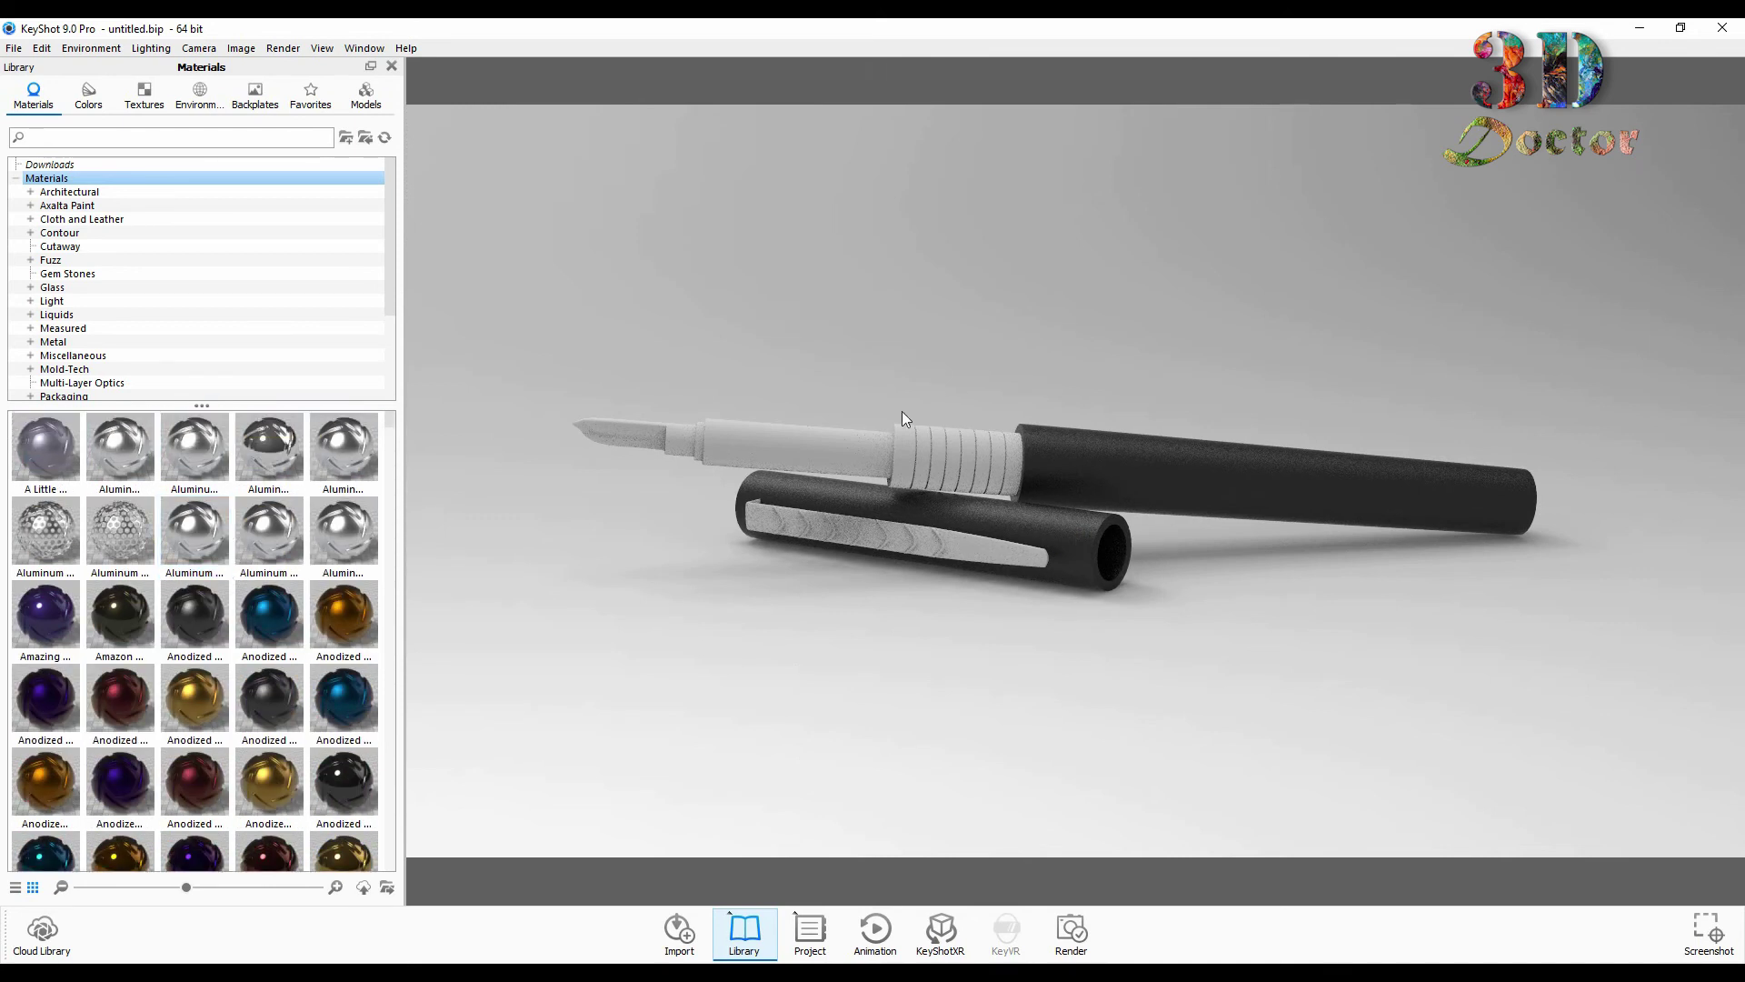
# - Unlink the grip's material and apply lavender metallic; try orange anodized on the nib but cancel
pyautogui.rightClick(940, 447)
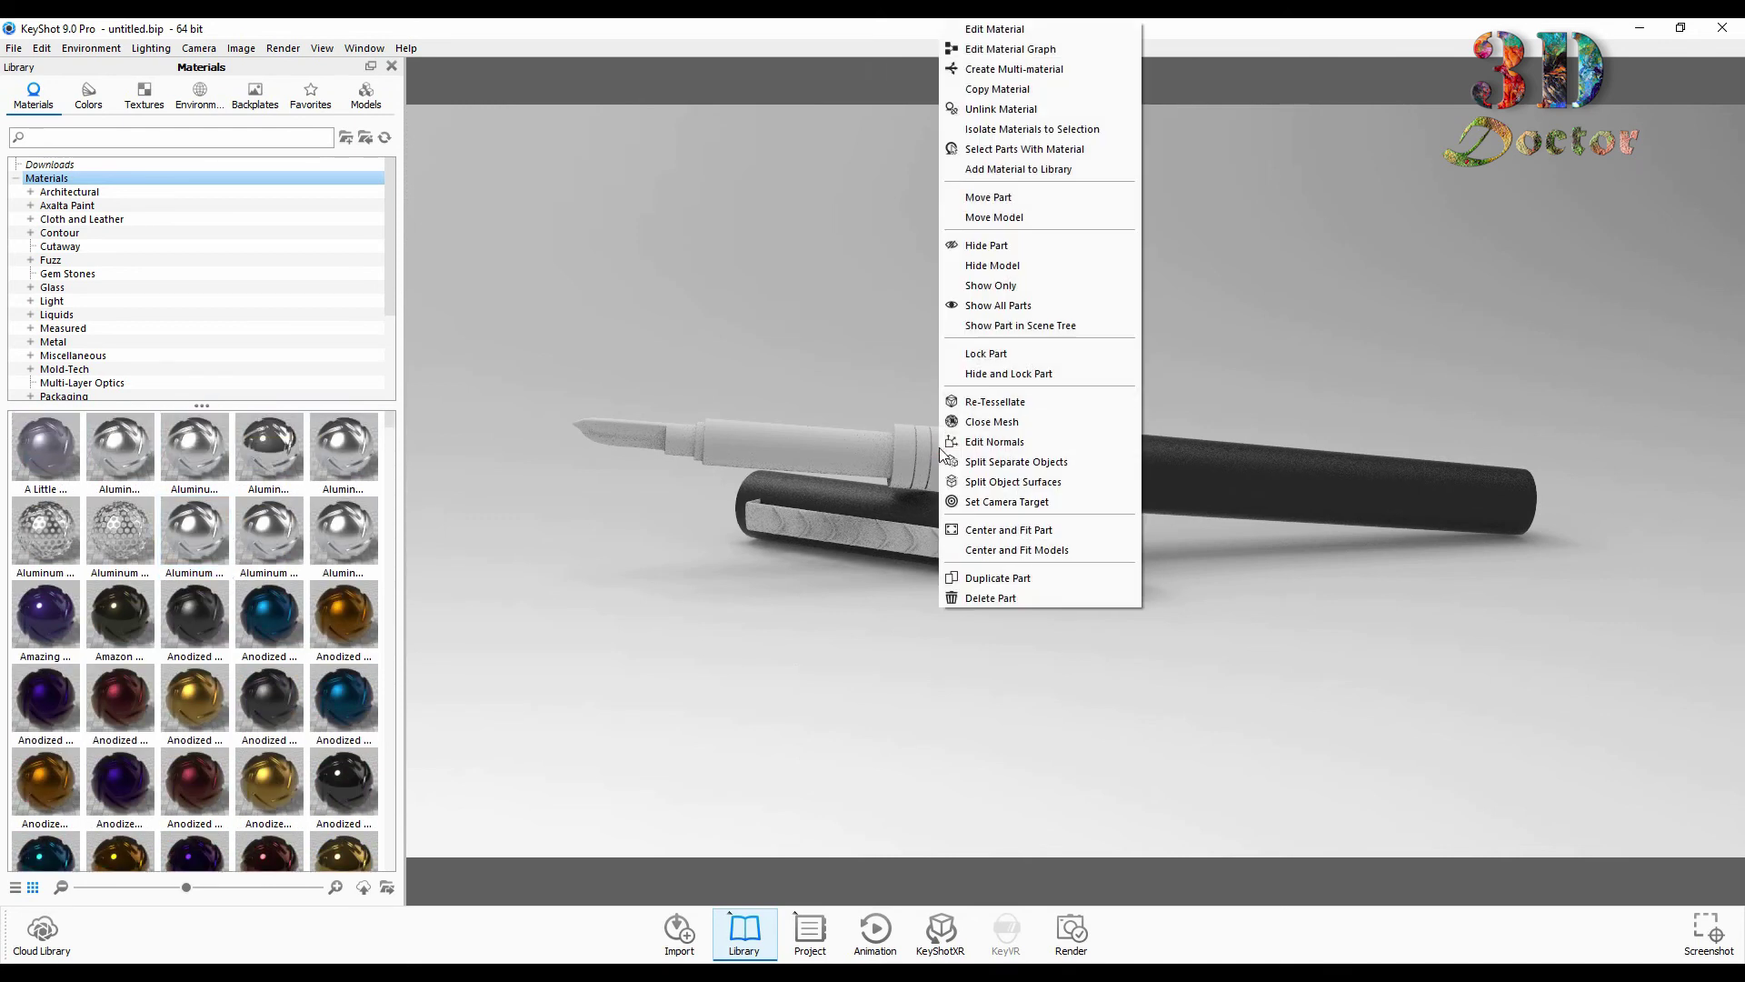
pyautogui.click(1032, 116)
pyautogui.moveTo(45, 445)
pyautogui.mouseDown()
pyautogui.moveTo(931, 490)
pyautogui.moveTo(954, 446)
pyautogui.mouseUp()
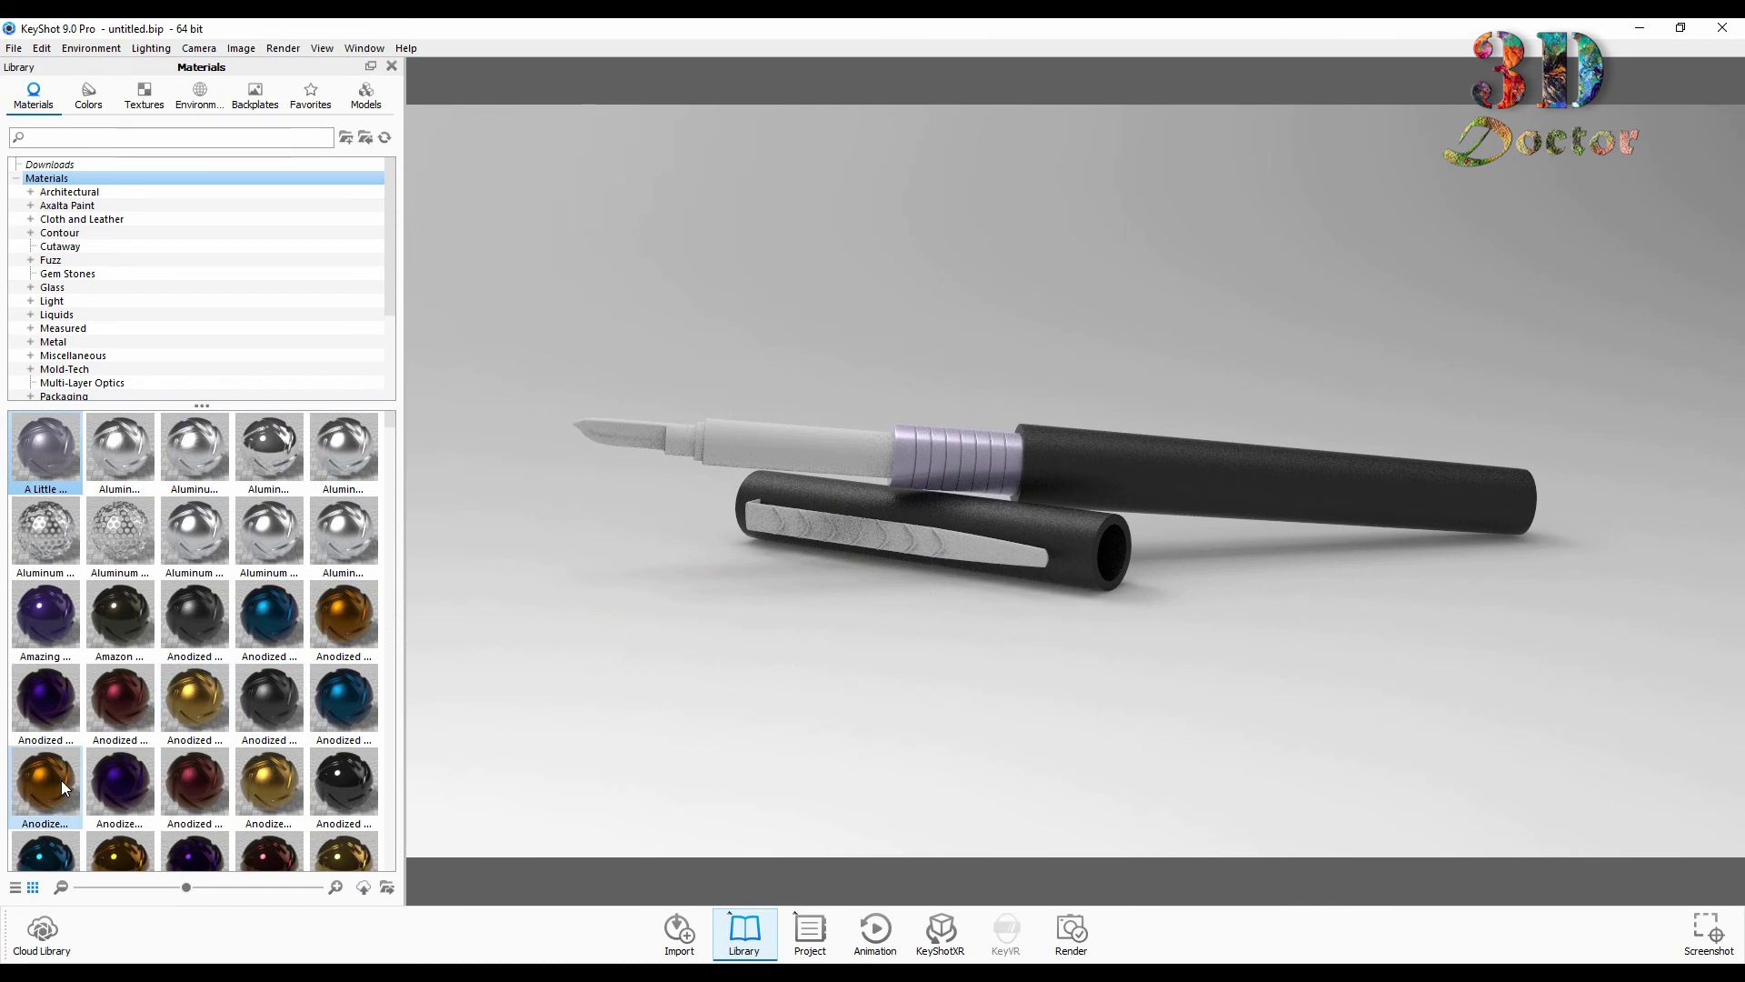
pyautogui.moveTo(64, 788); pyautogui.dragTo(618, 433)
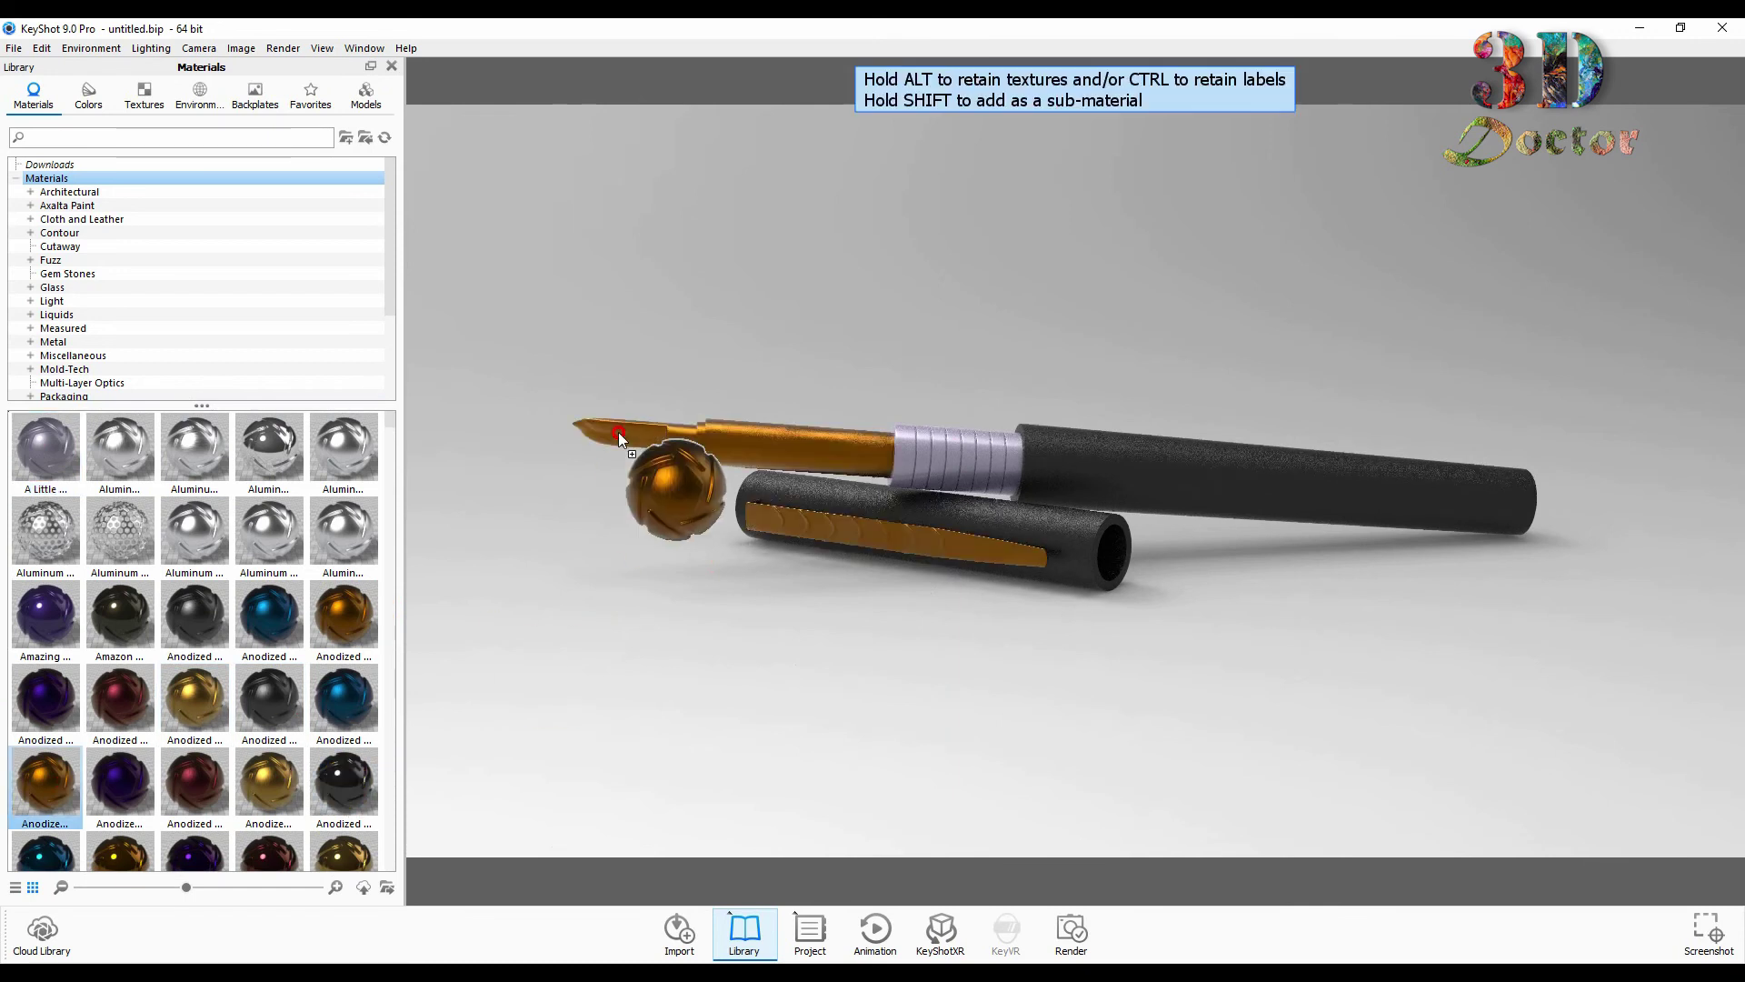
pyautogui.moveTo(618, 433); pyautogui.dragTo(36, 773)
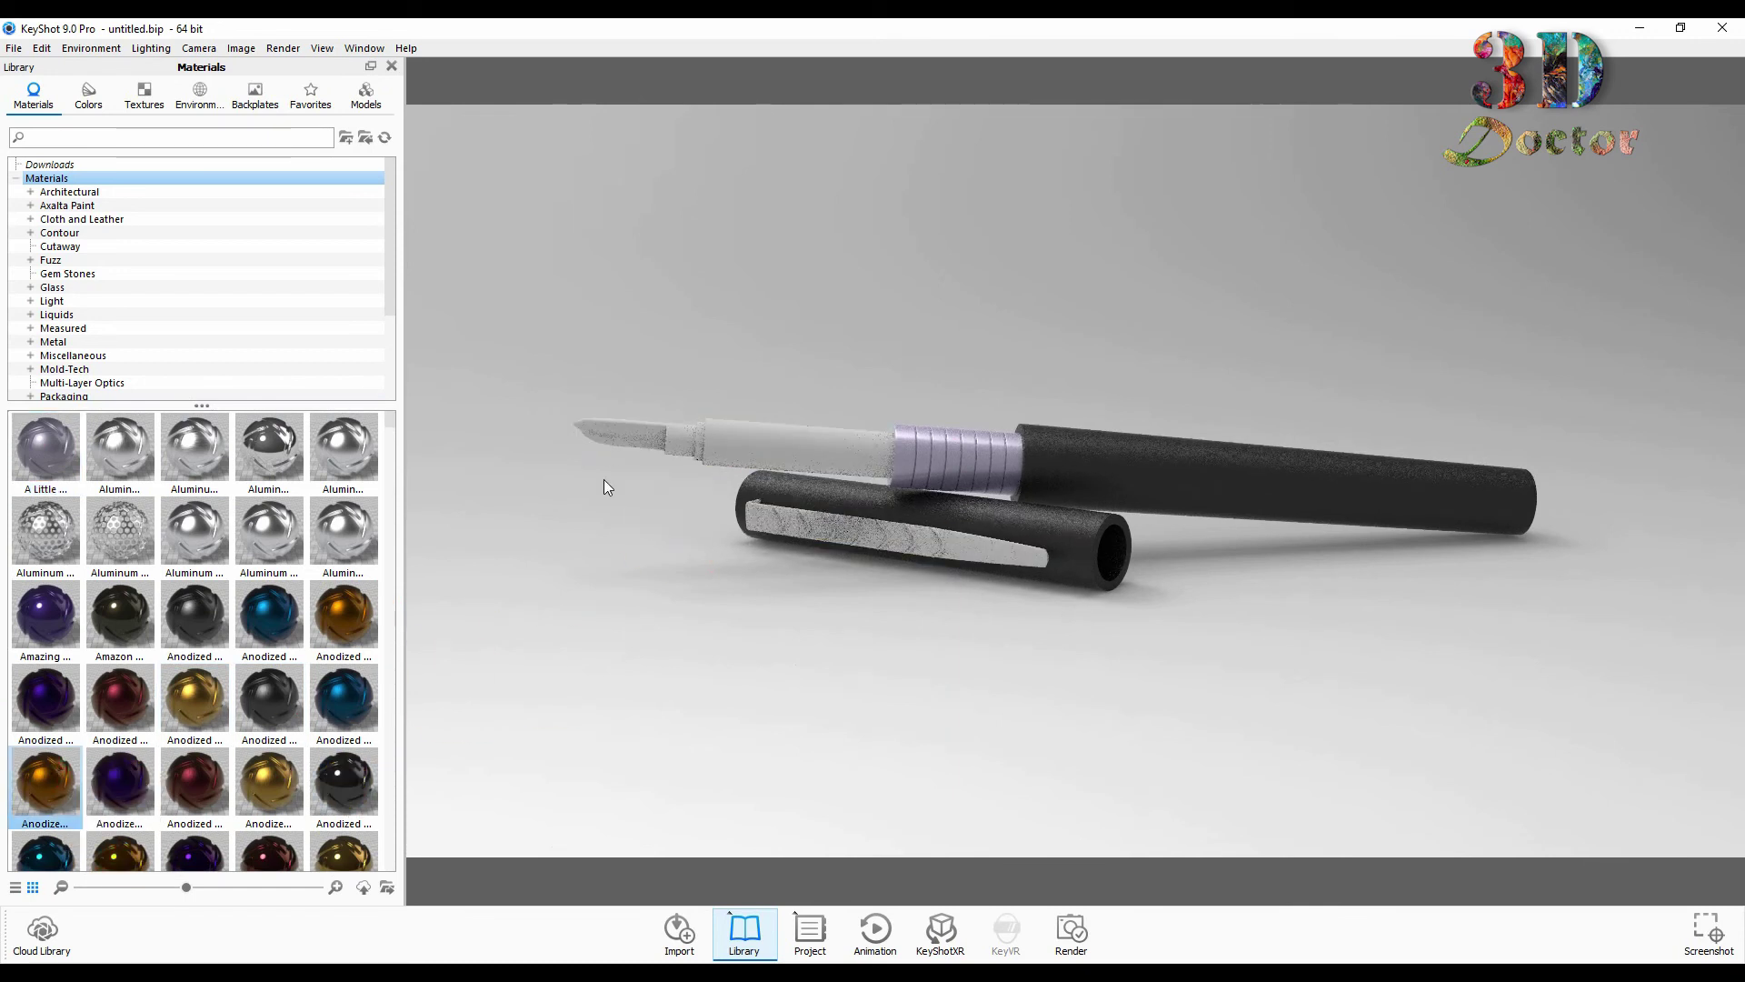
# - Unlink the nib's material and give it an orange anodized finish
pyautogui.rightClick(618, 433)
pyautogui.click(708, 110)
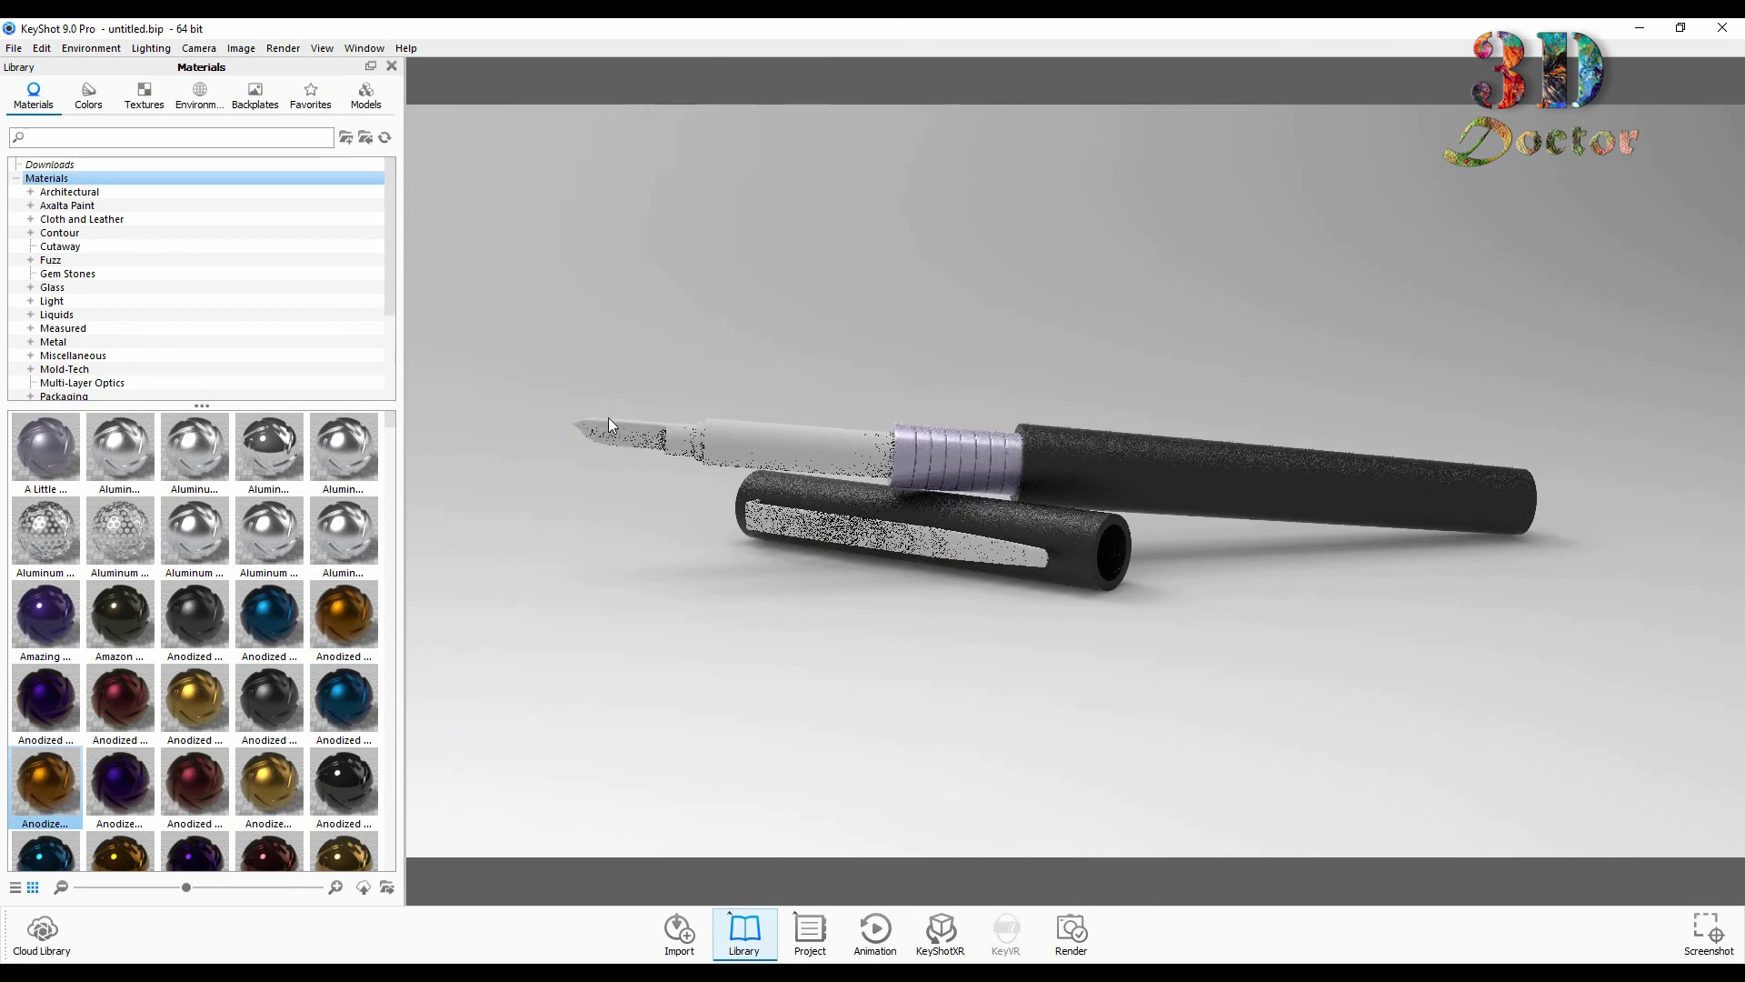
pyautogui.moveTo(351, 626); pyautogui.dragTo(607, 435)
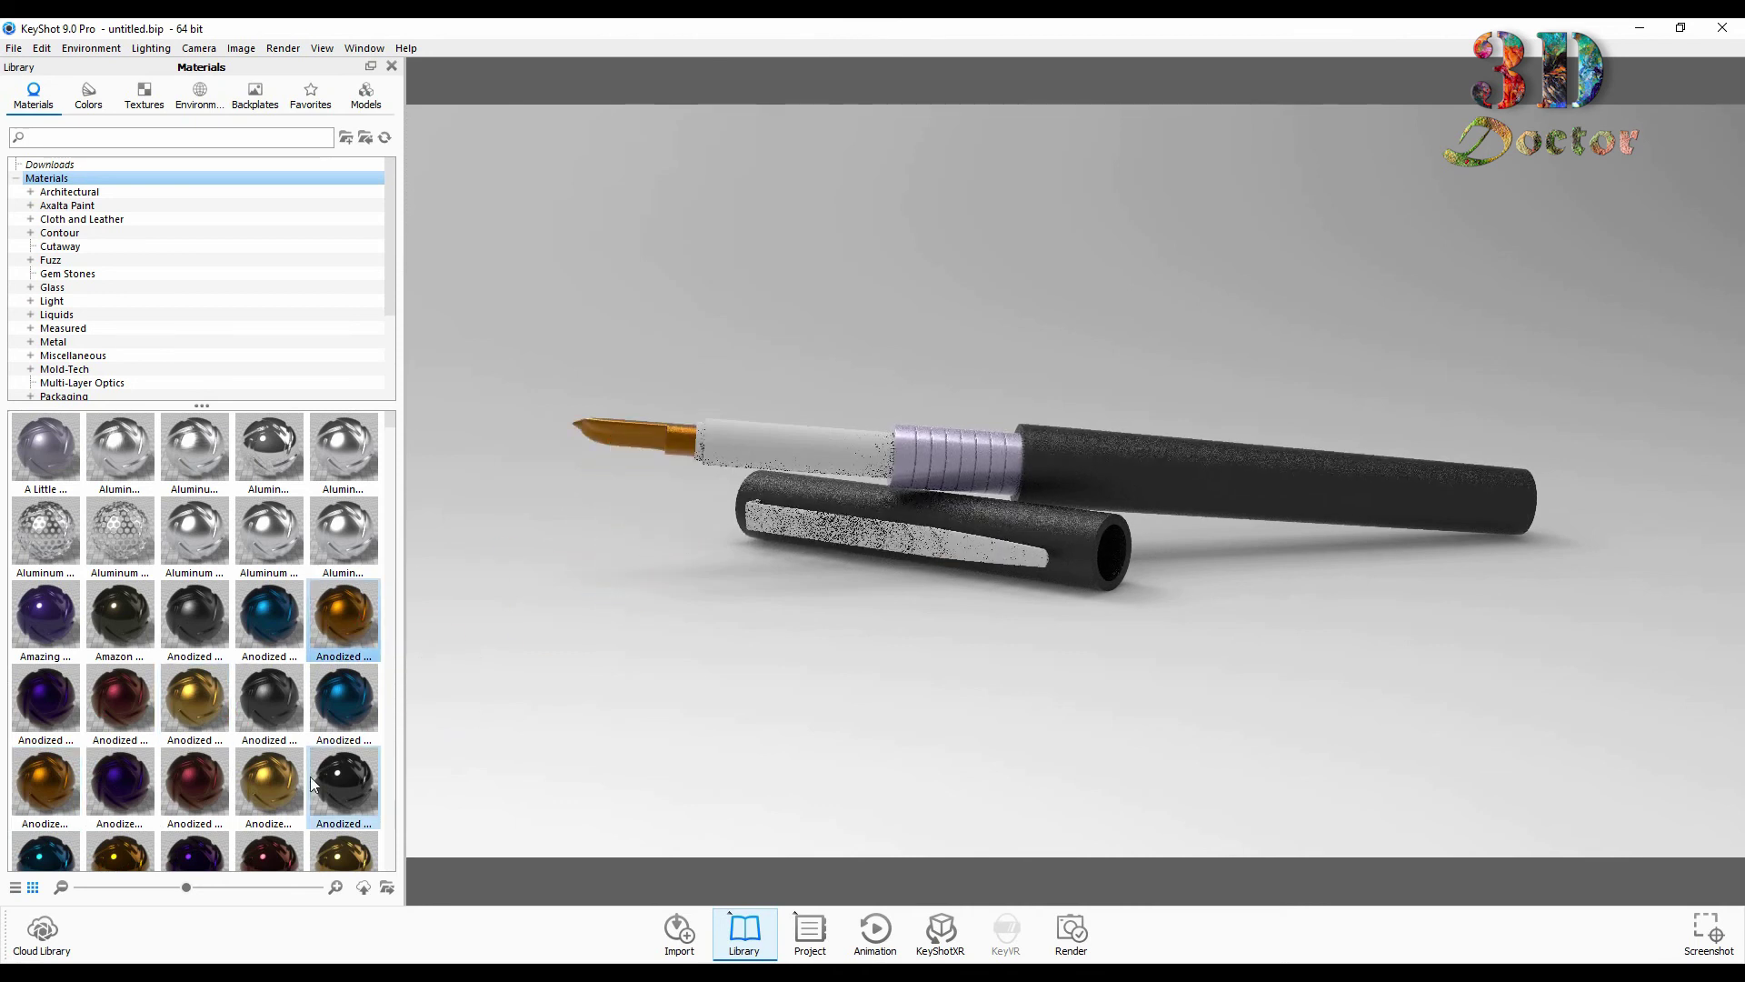
# - Apply the maroon anodized material to the thin ring behind the nib
pyautogui.scroll(-3, 291, 745)
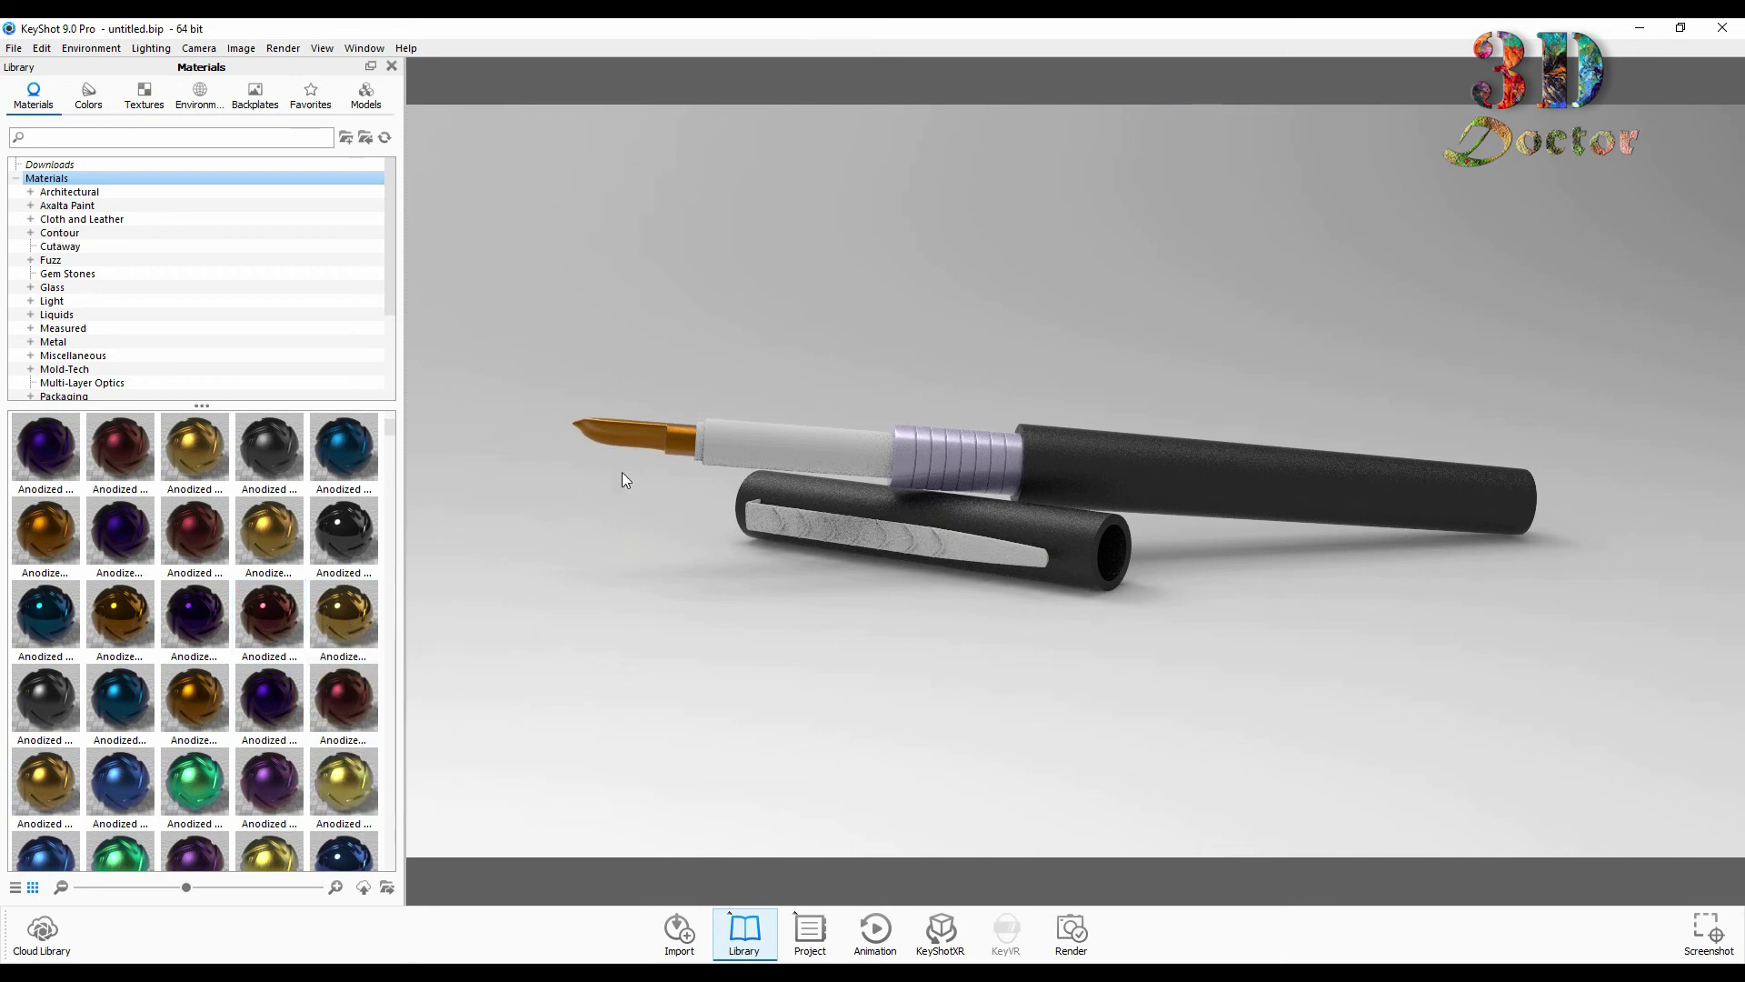
pyautogui.rightClick(696, 446)
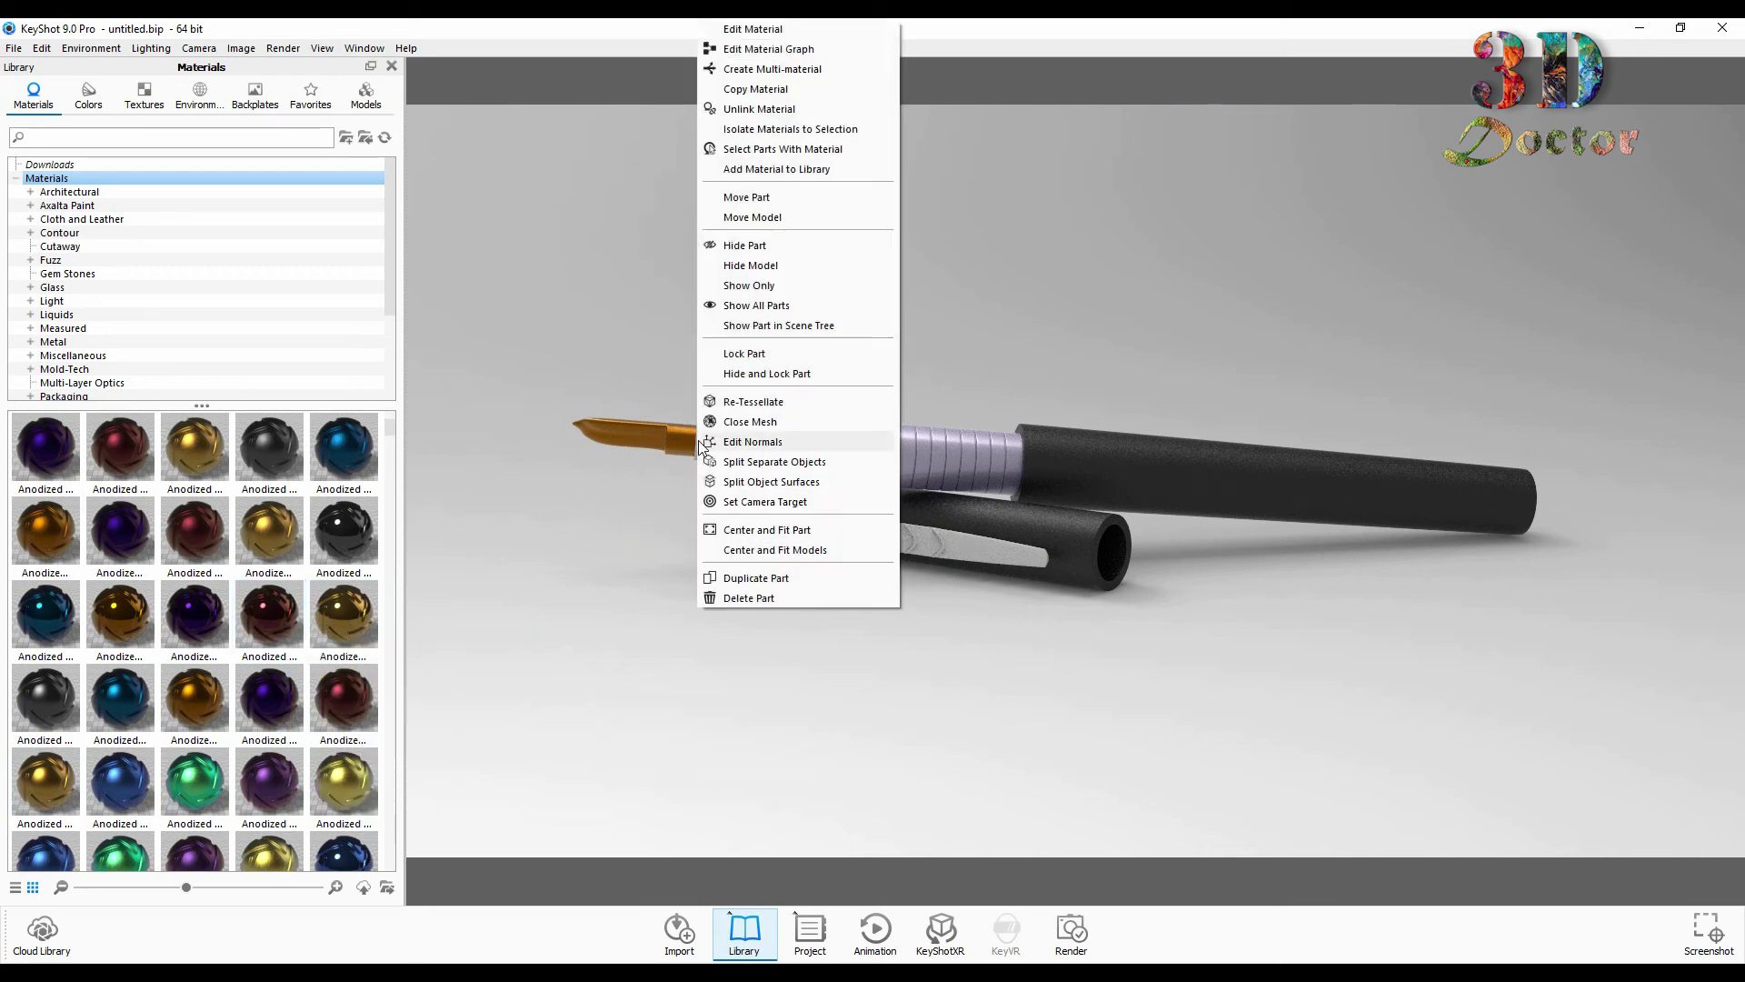
pyautogui.click(812, 110)
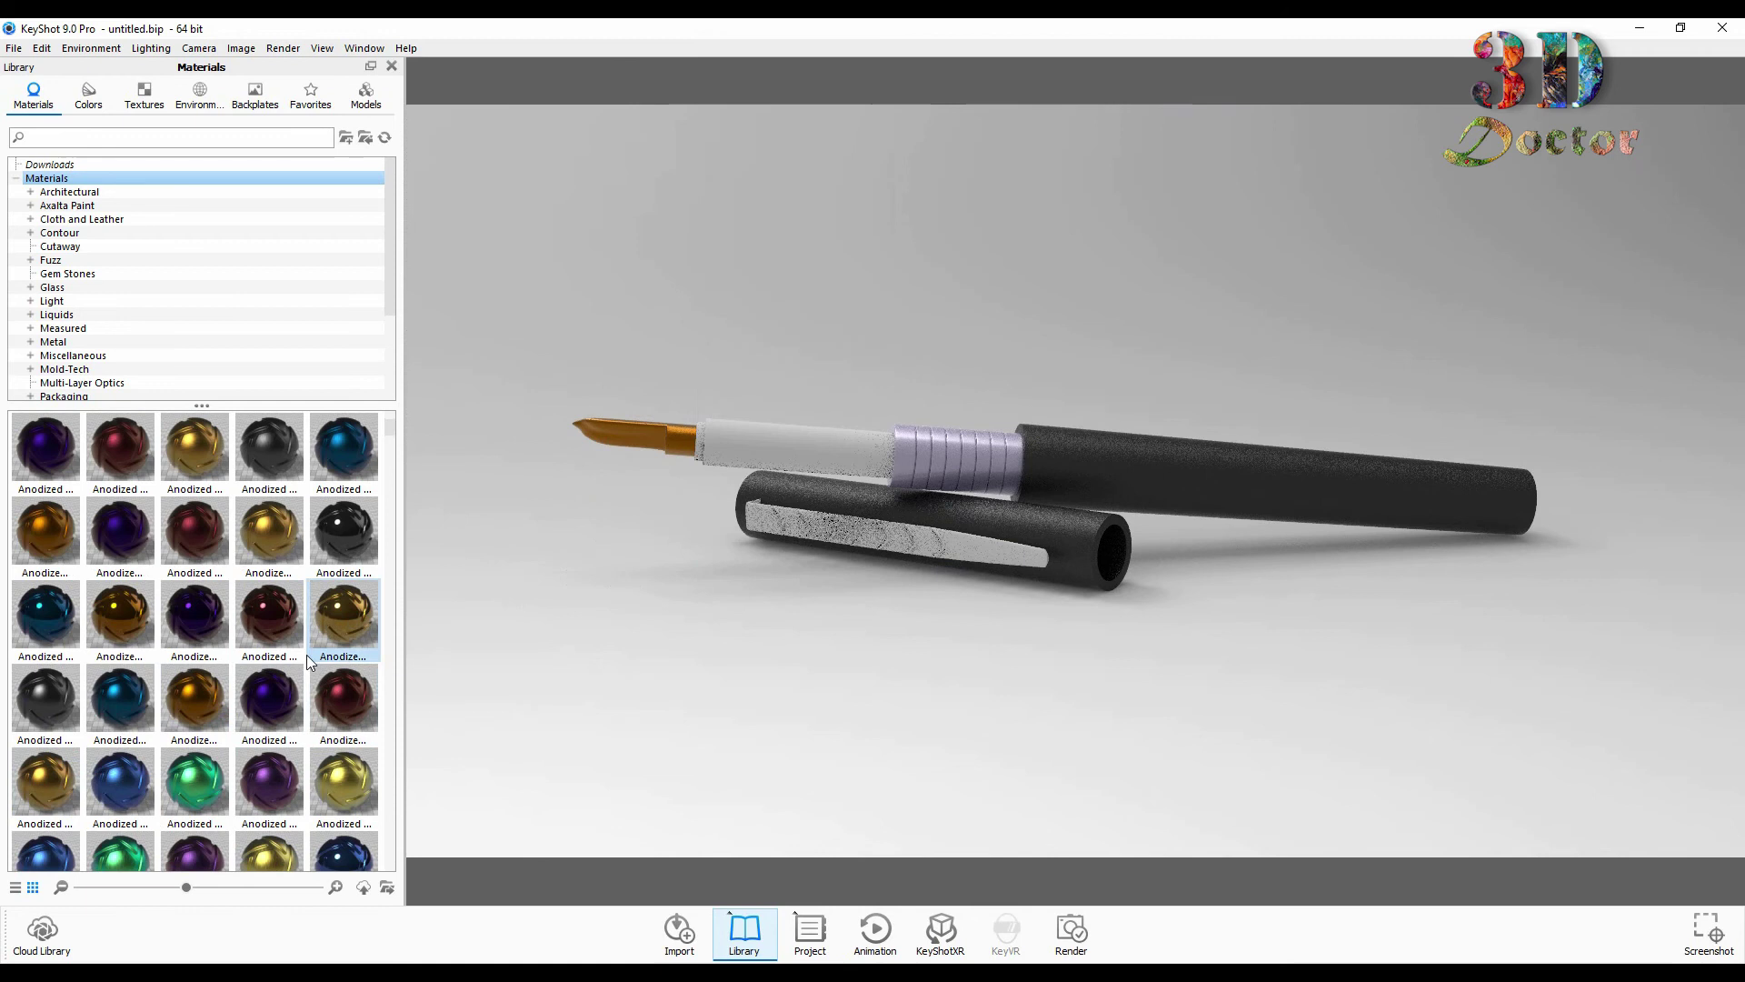
pyautogui.moveTo(285, 618)
pyautogui.mouseDown()
pyautogui.moveTo(701, 442)
pyautogui.moveTo(810, 534)
pyautogui.mouseUp()
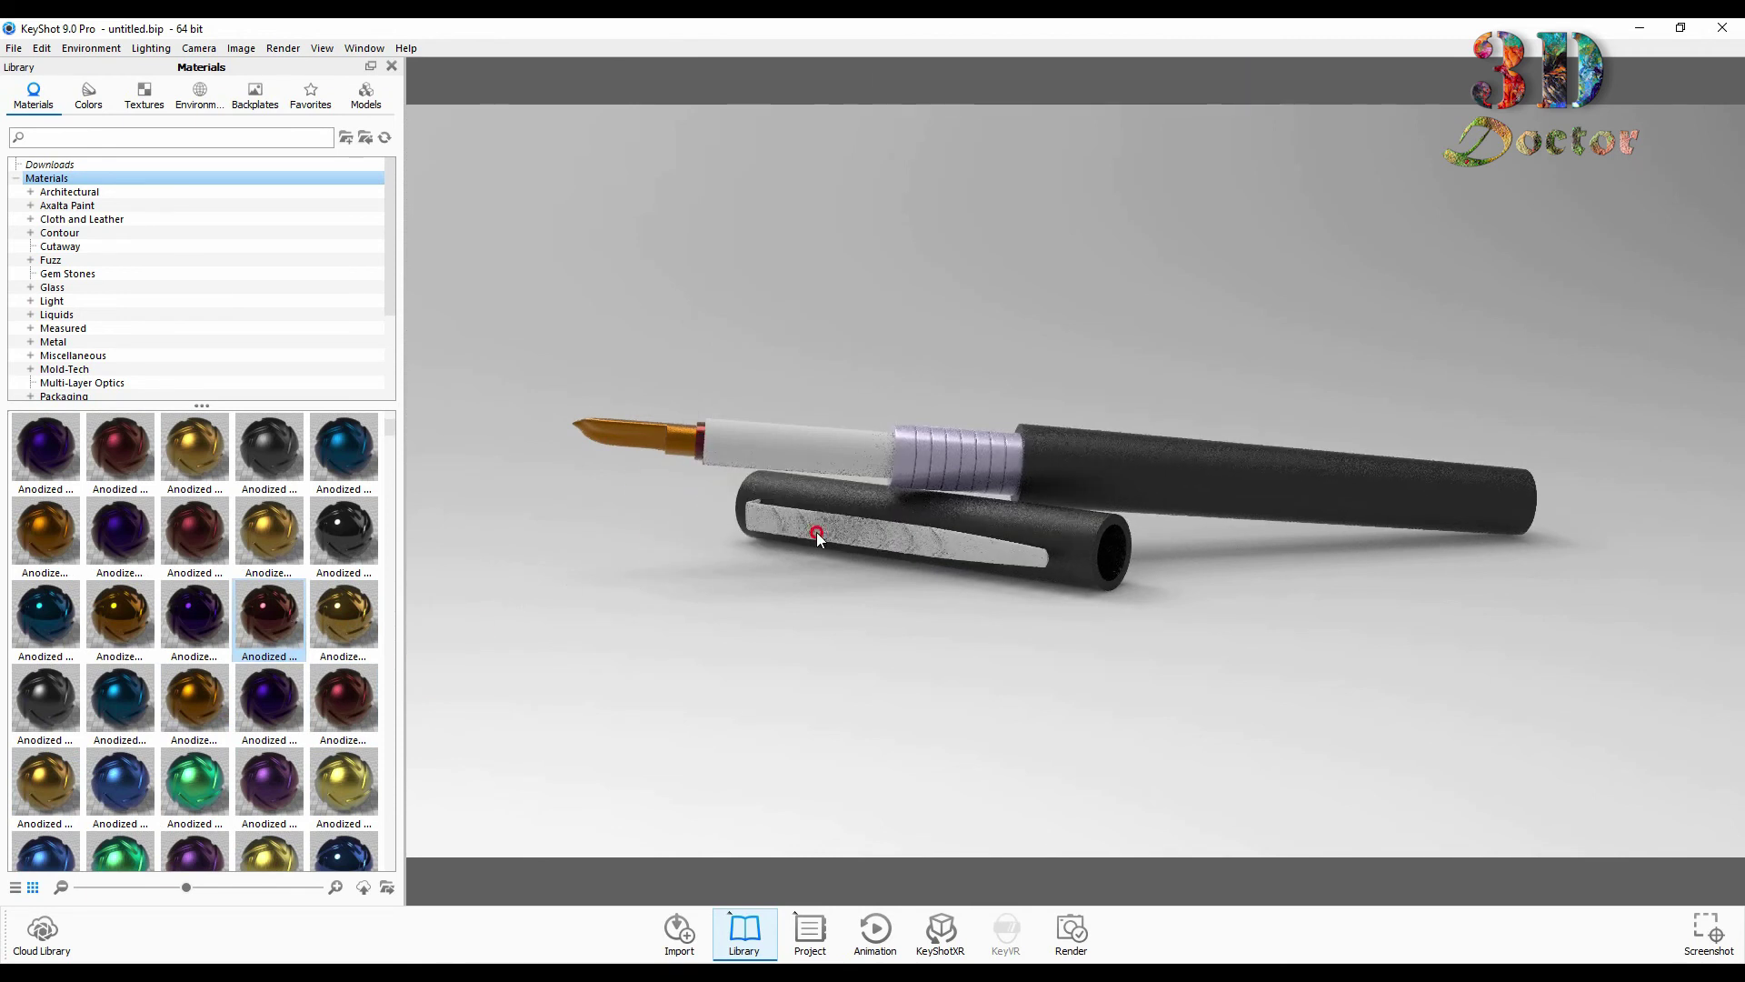
# - Unlink the cap clip's material and apply a gold anodized finish to it
pyautogui.rightClick(816, 533)
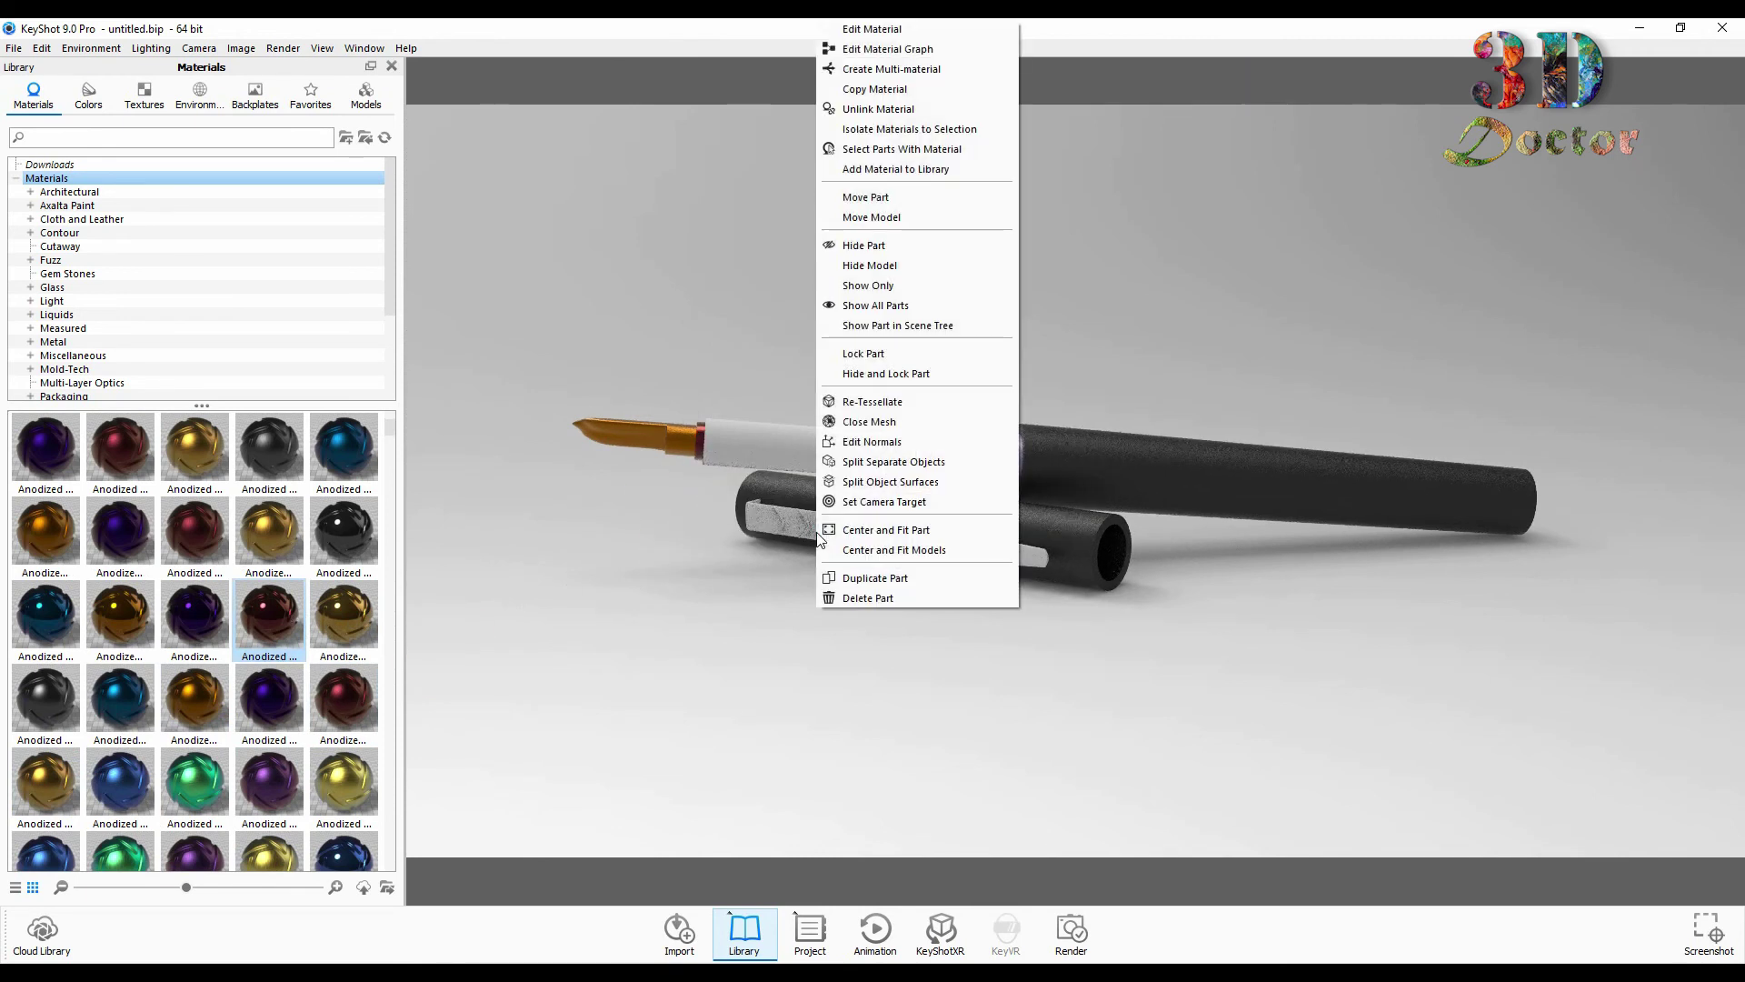
pyautogui.click(879, 110)
pyautogui.moveTo(269, 550); pyautogui.dragTo(870, 540)
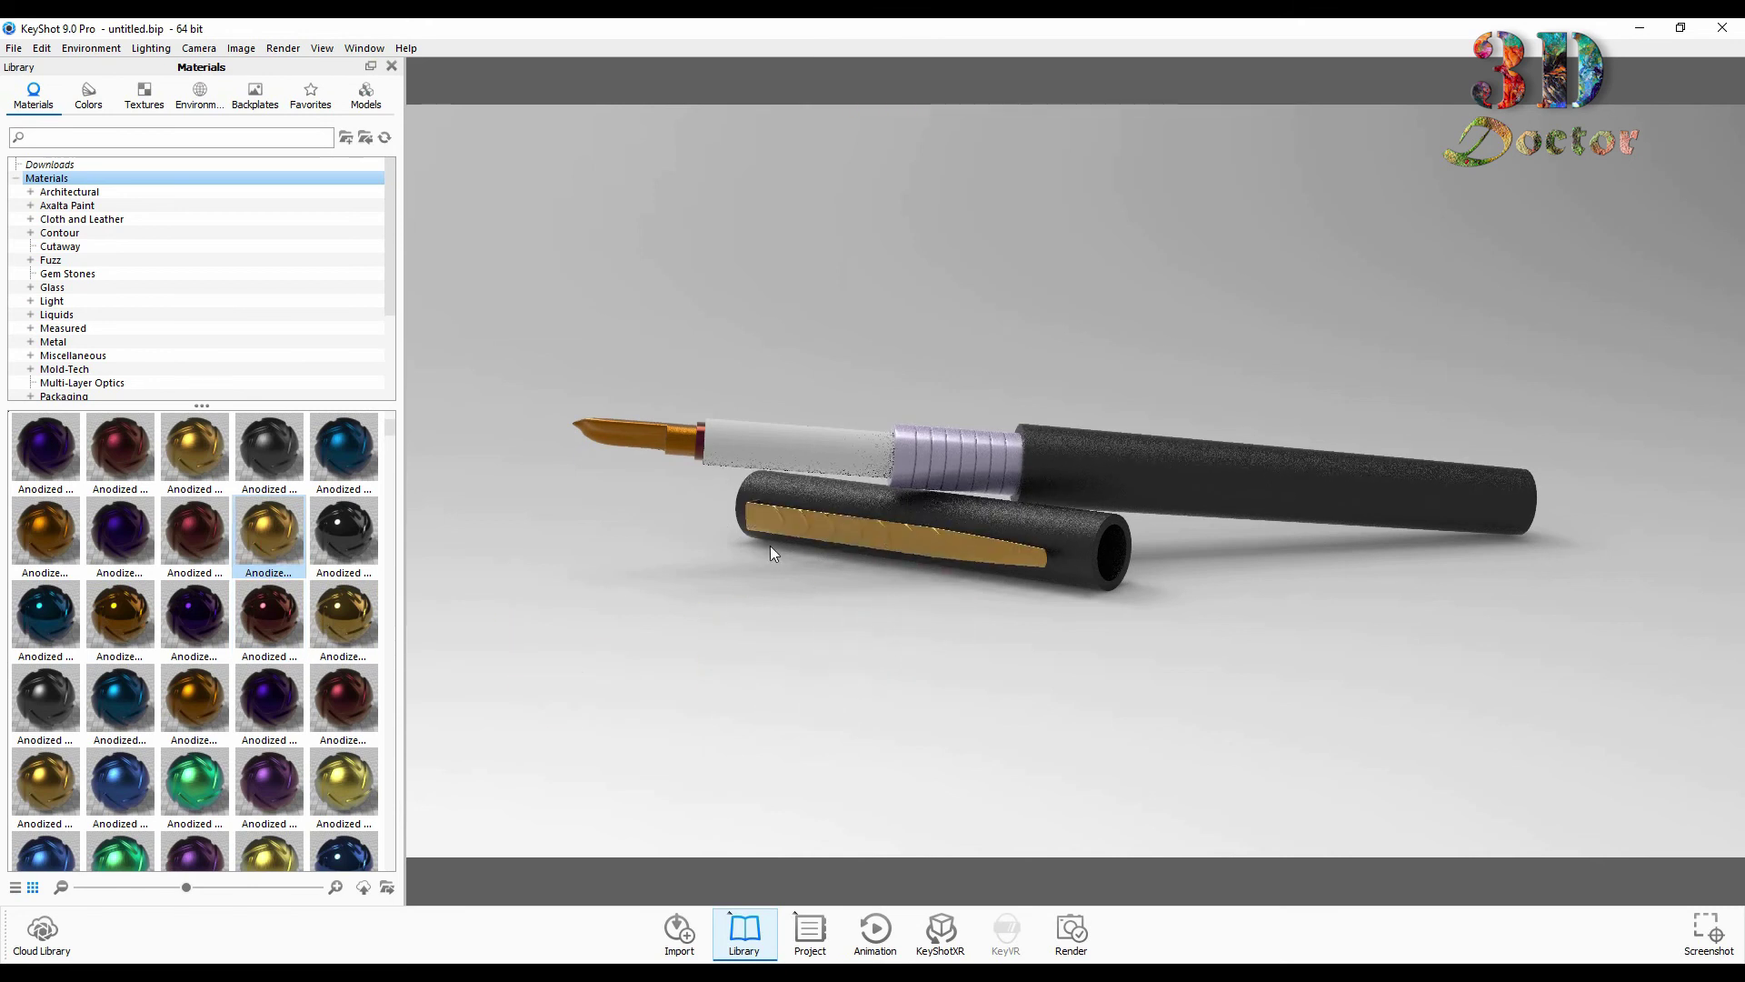
# - Select all parts sharing the barrel's material
pyautogui.rightClick(777, 444)
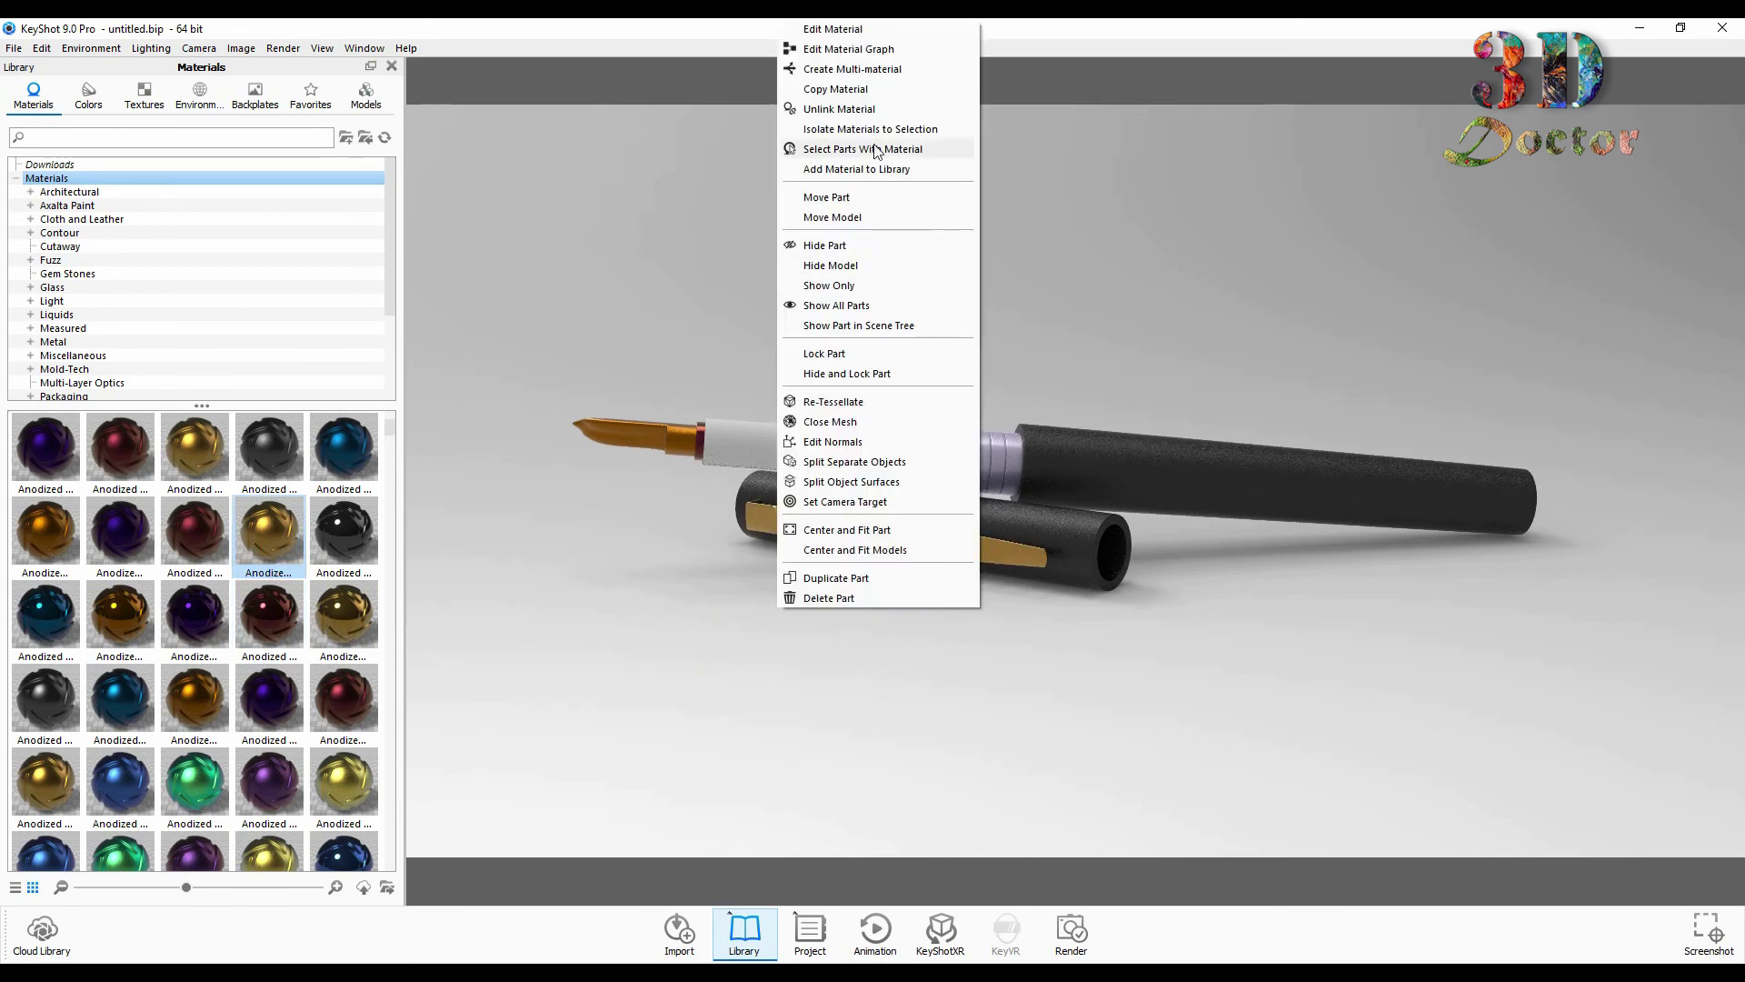
pyautogui.click(879, 109)
pyautogui.scroll(3, 286, 489)
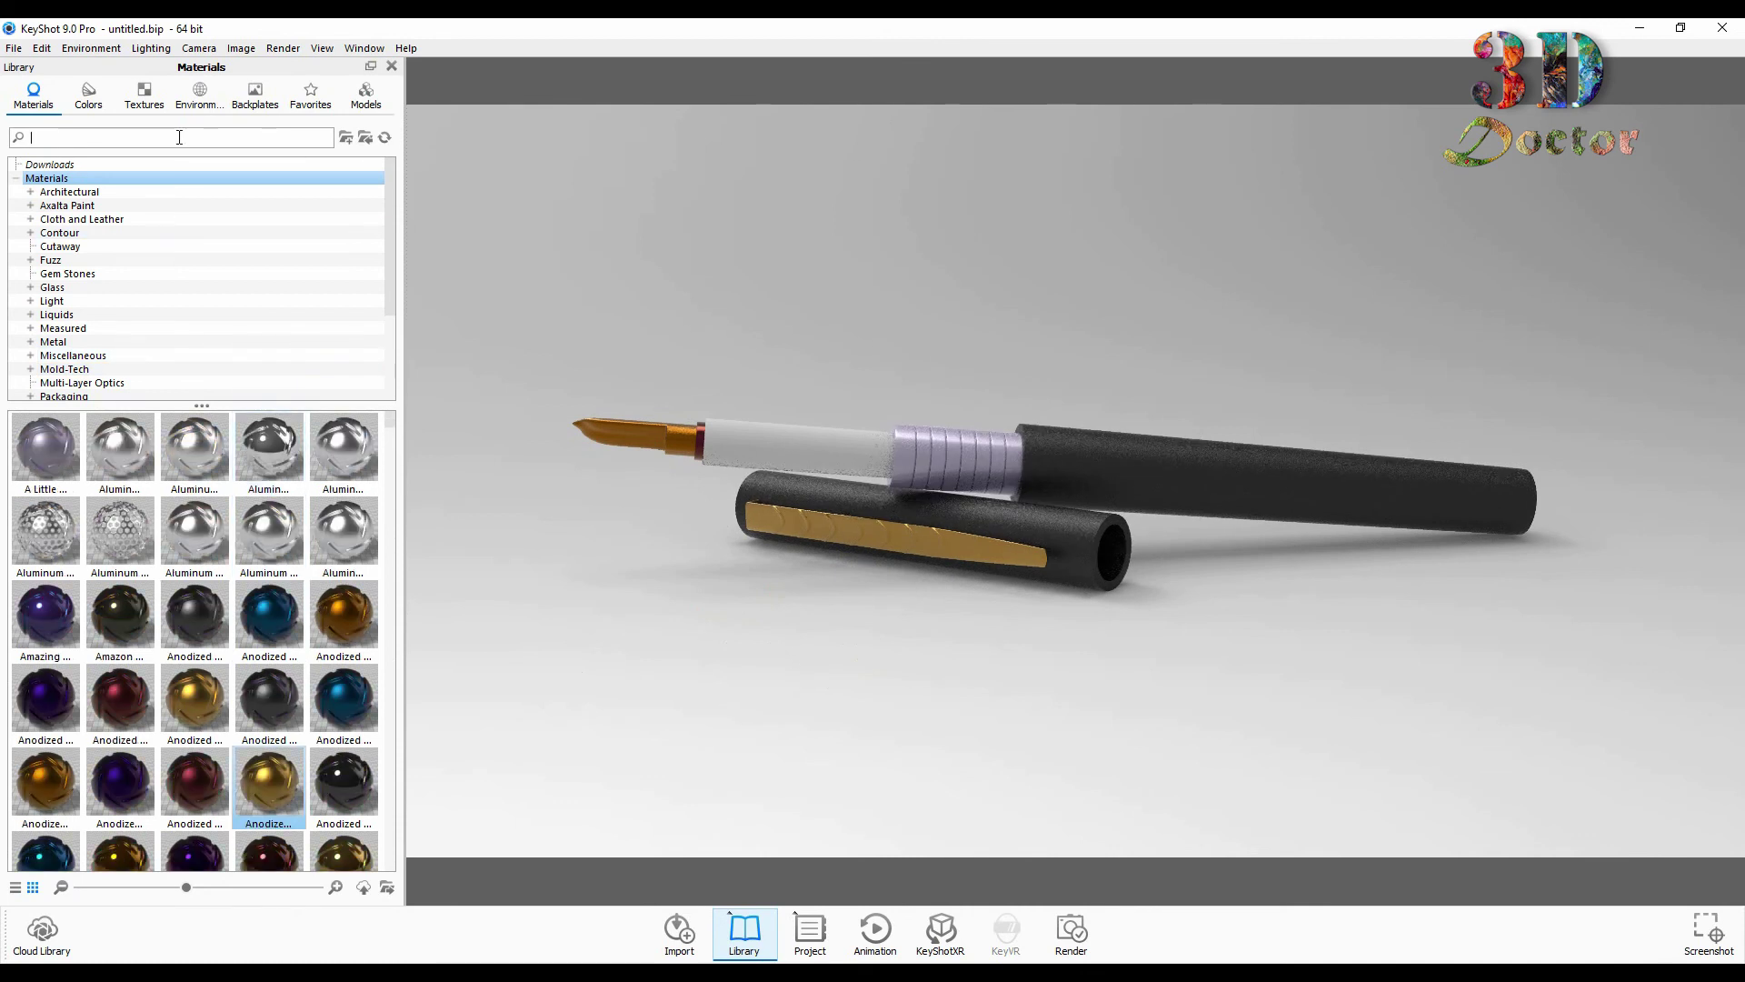
# - Search 'glass', apply Glass Window to the white section, and orbit to inspect it
pyautogui.write('glass')
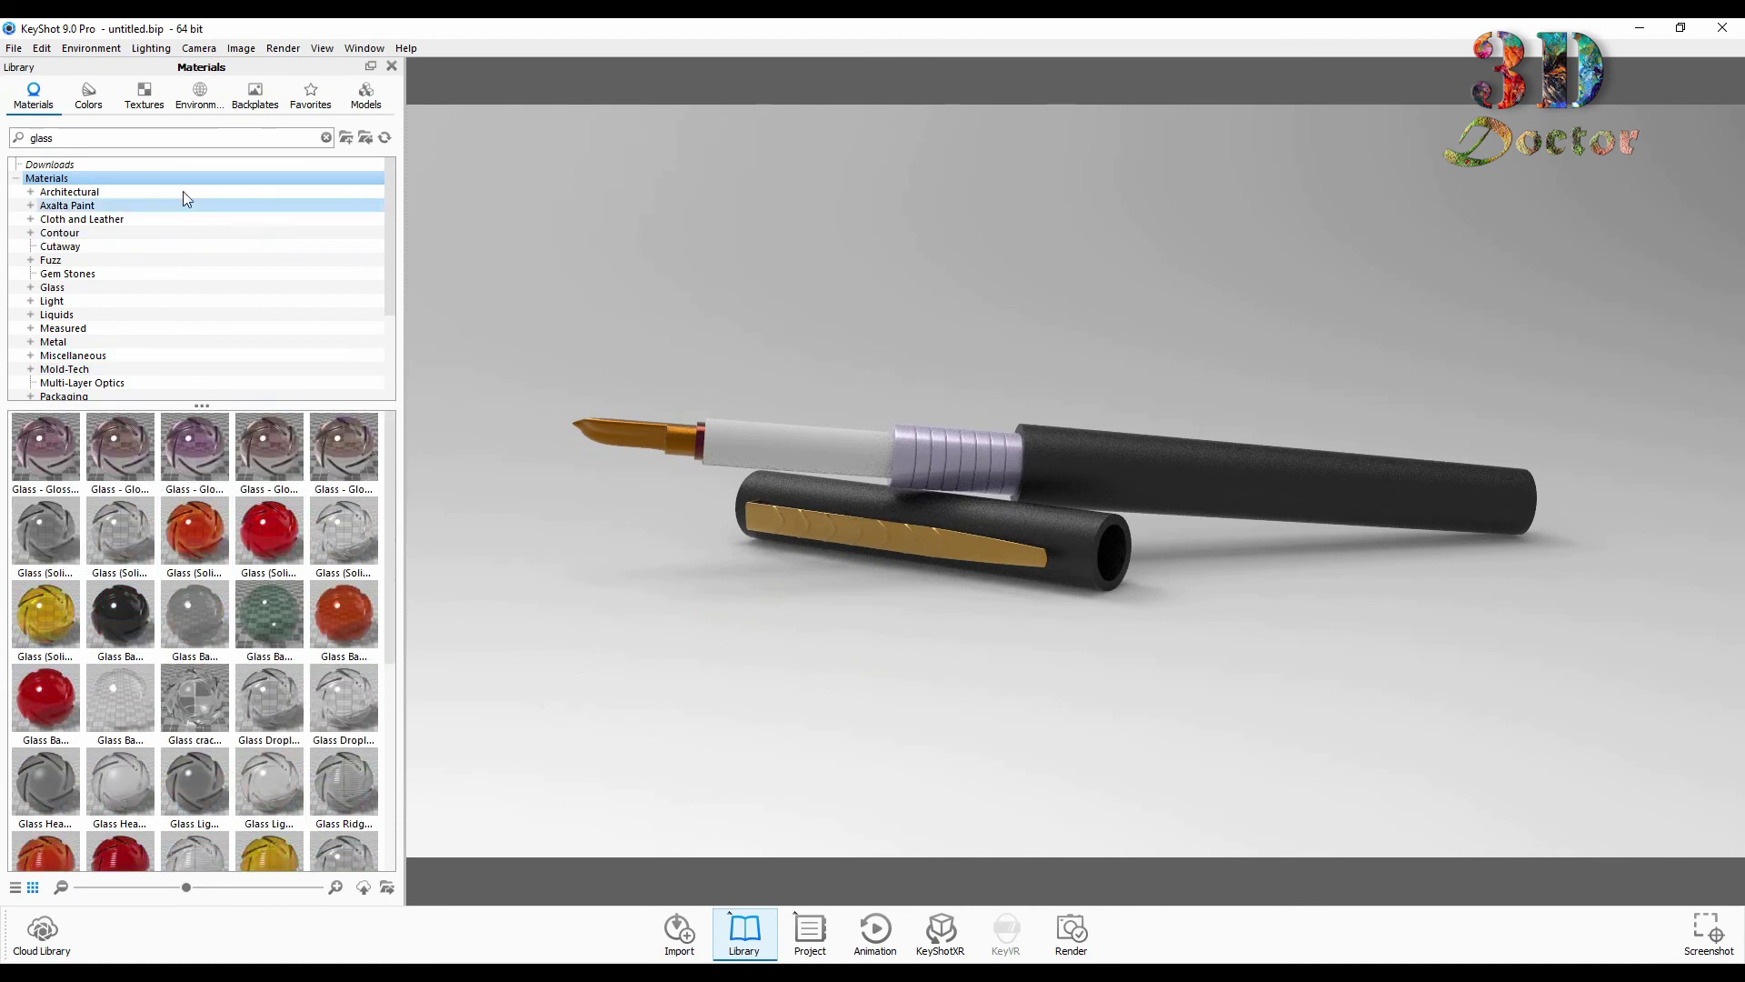
pyautogui.scroll(-2, 234, 531)
pyautogui.scroll(-2, 234, 531)
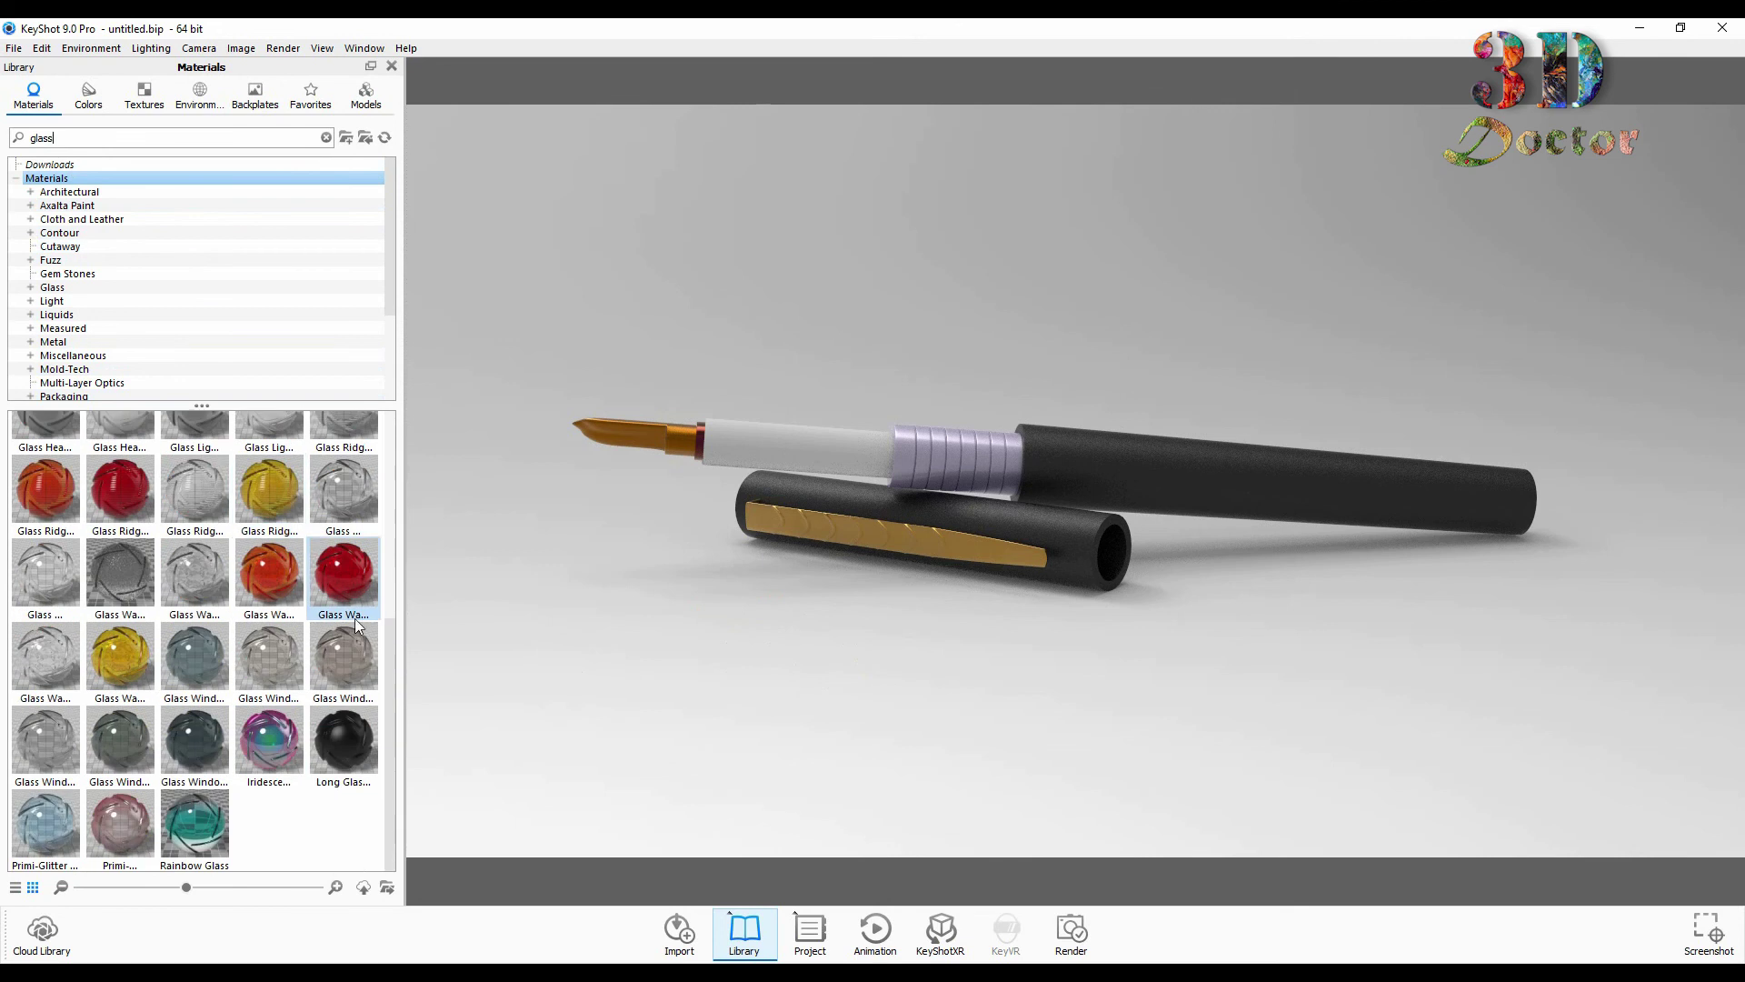
pyautogui.moveTo(194, 741)
pyautogui.mouseDown()
pyautogui.moveTo(819, 427)
pyautogui.moveTo(800, 444)
pyautogui.mouseUp()
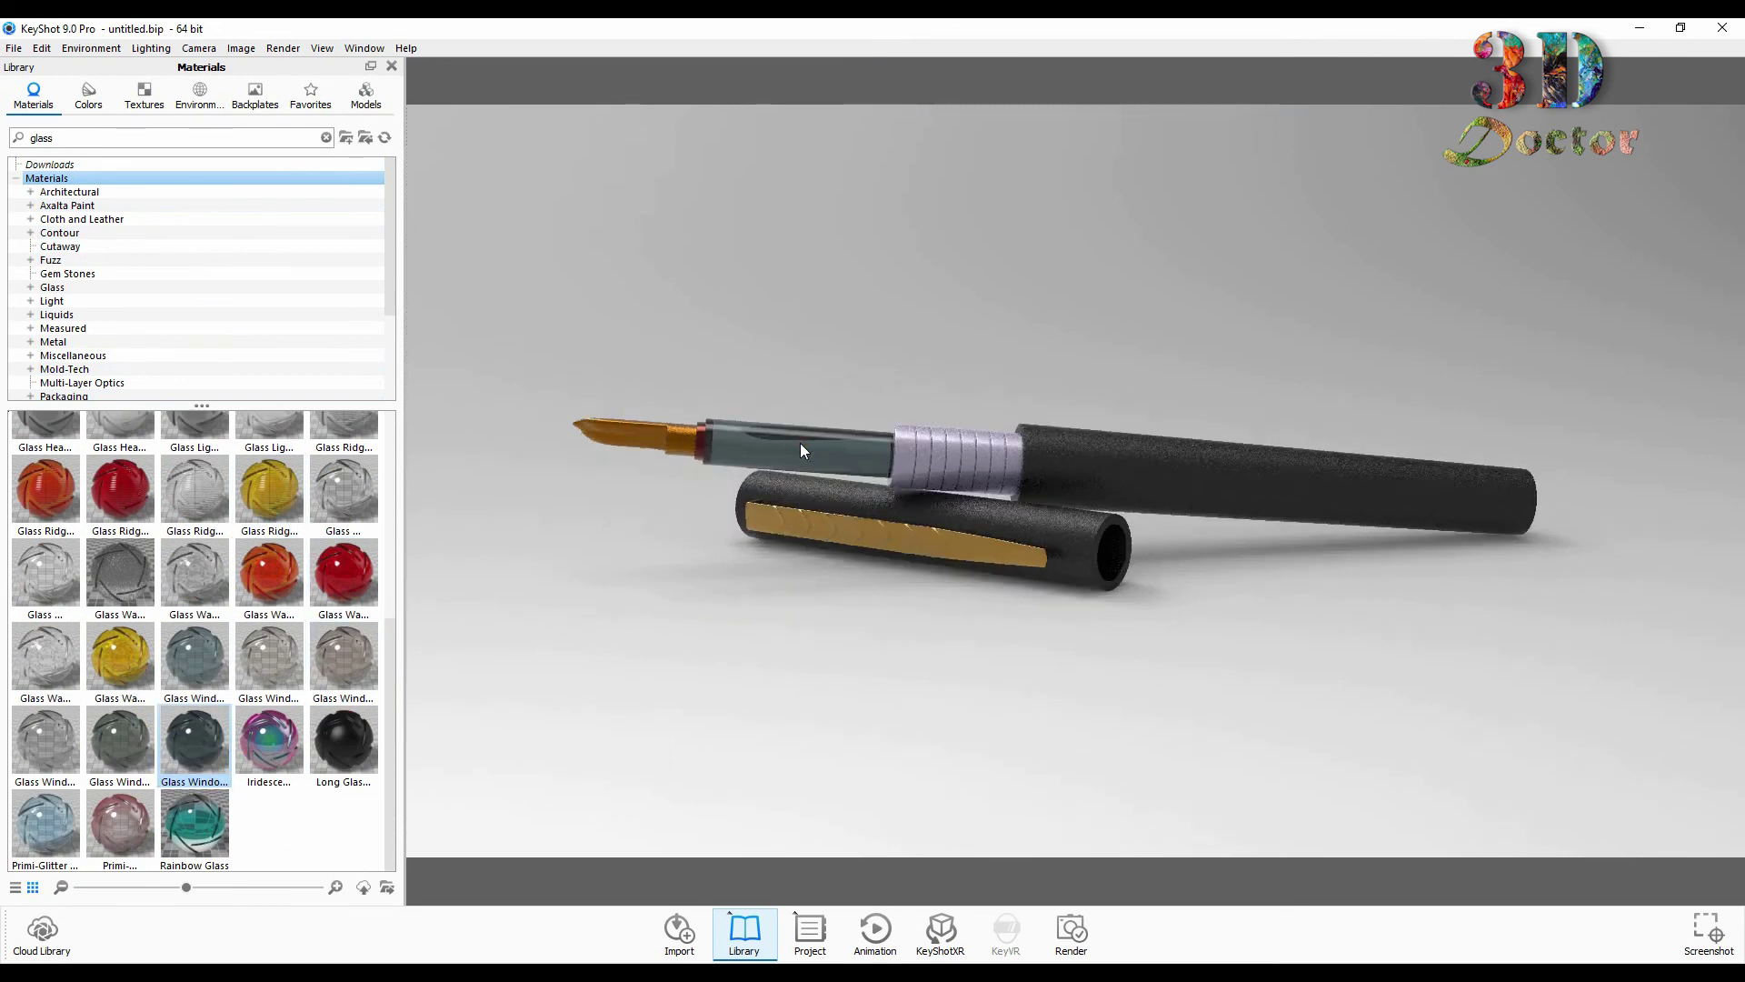
pyautogui.moveTo(718, 599); pyautogui.dragTo(833, 618)
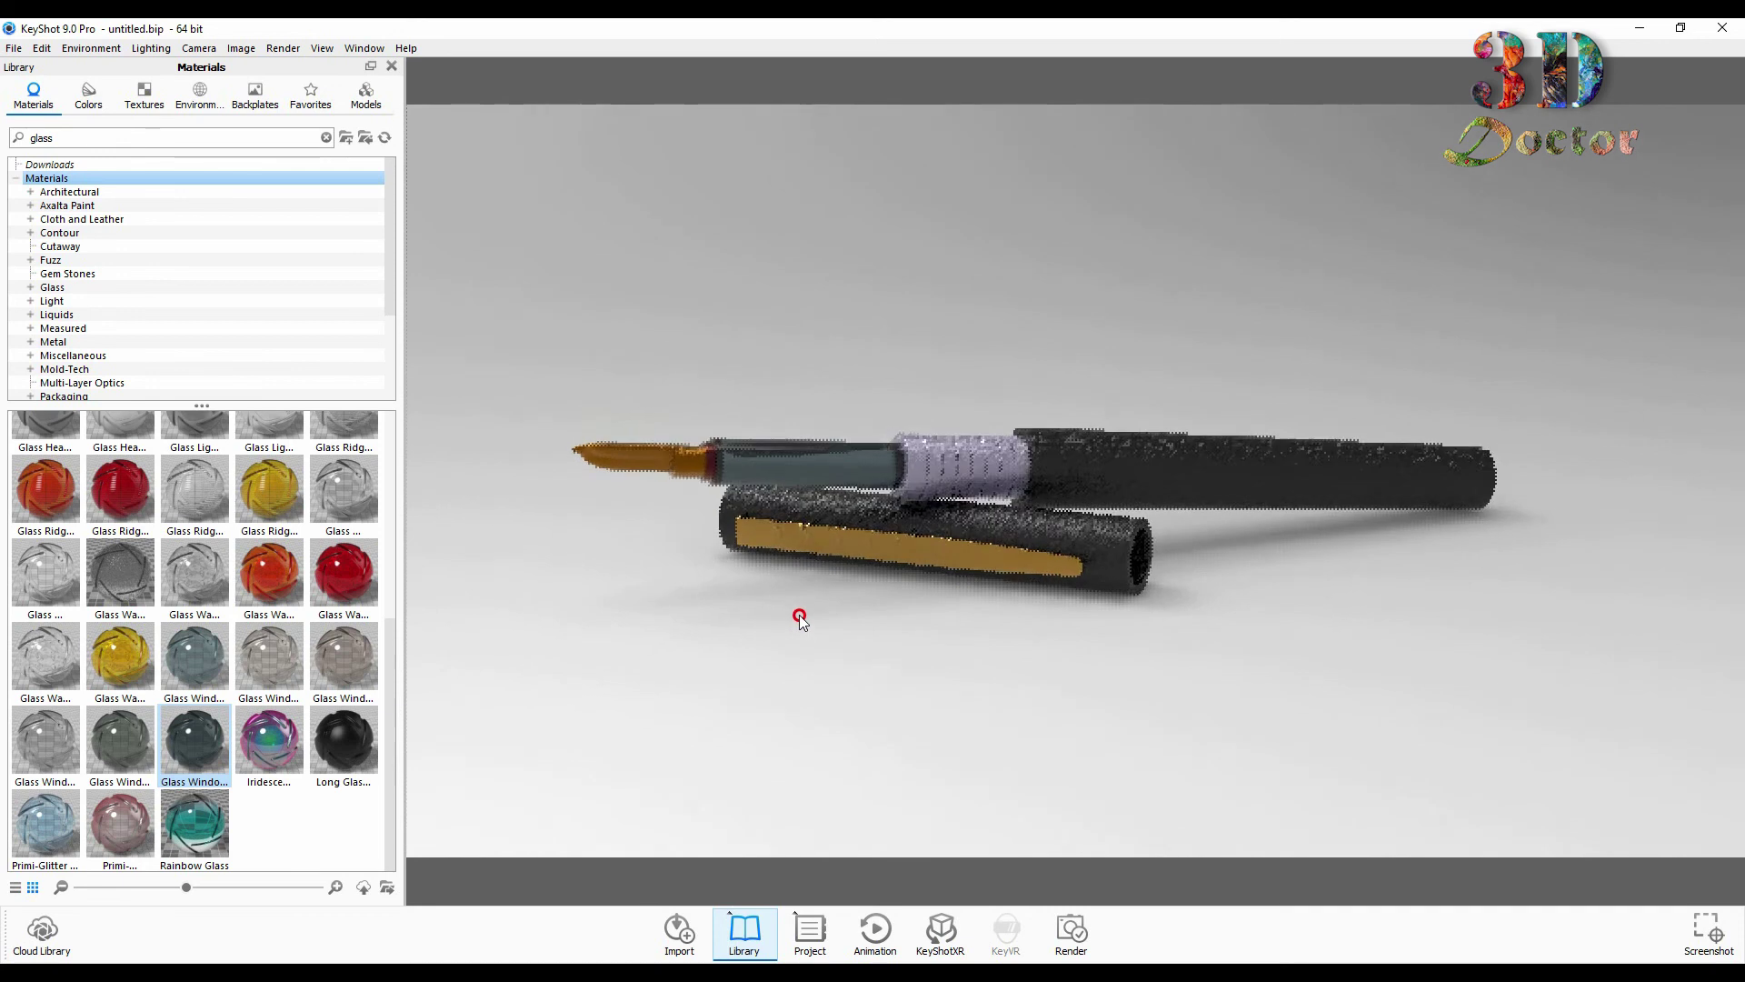
pyautogui.moveTo(833, 618); pyautogui.dragTo(875, 617)
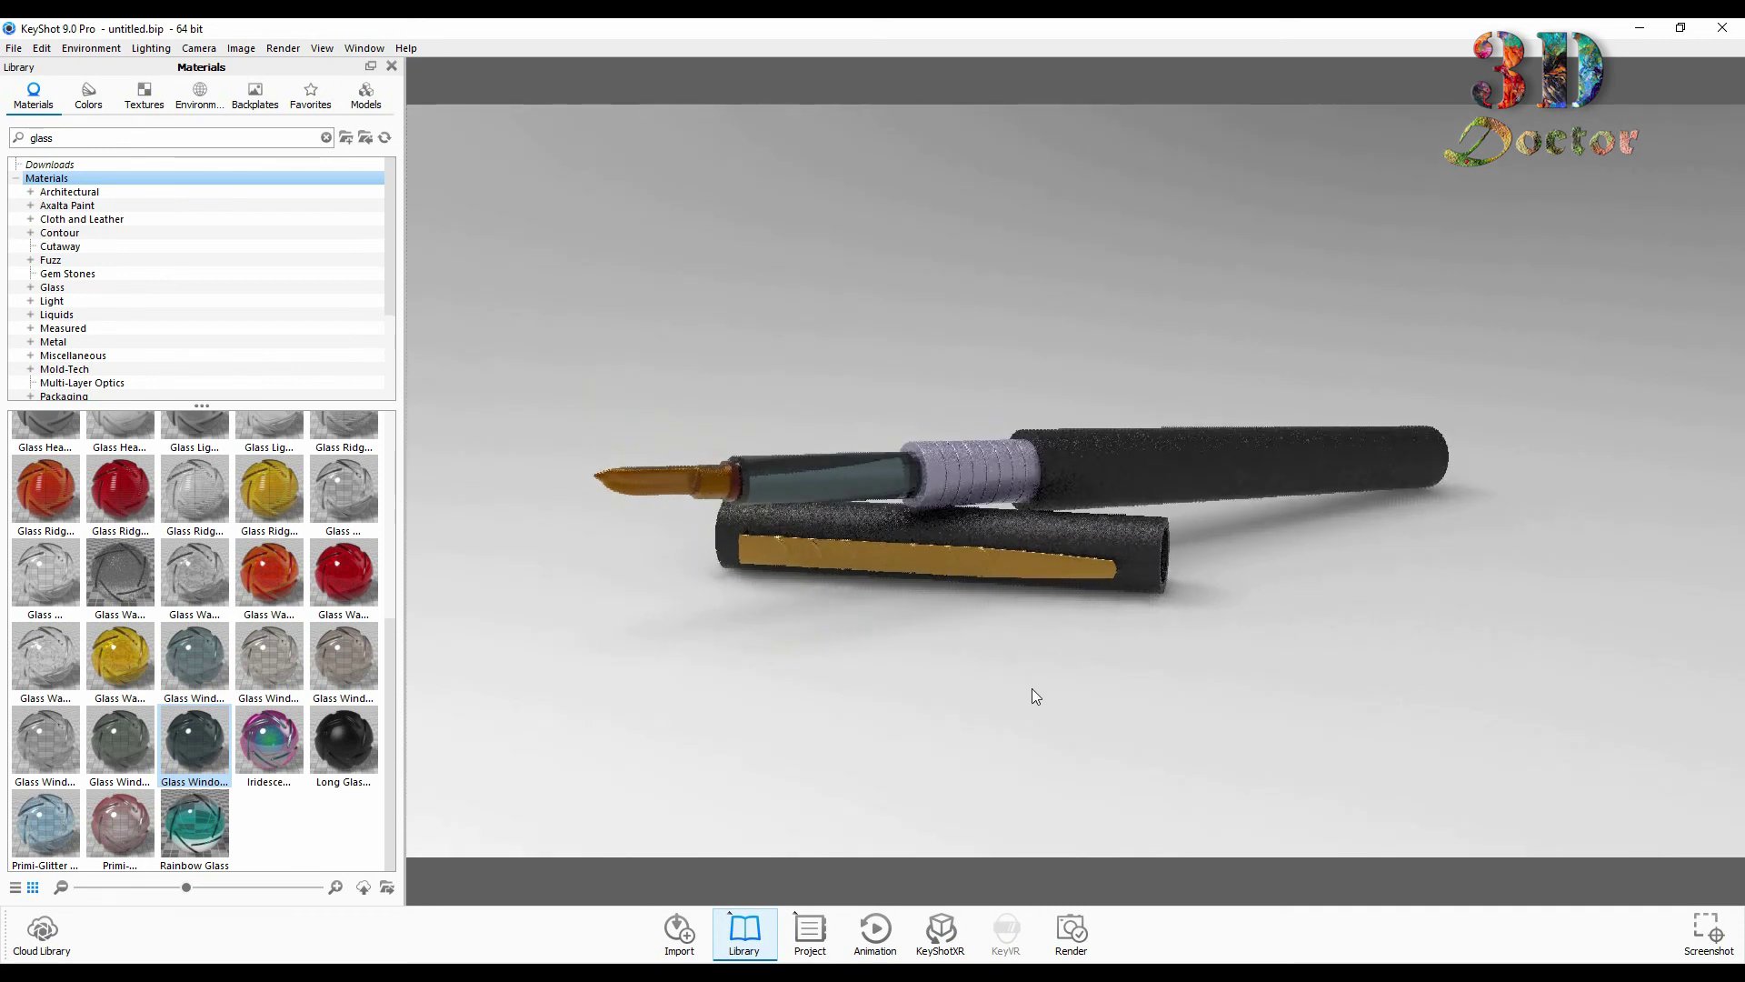
pyautogui.scroll(2, 1047, 680)
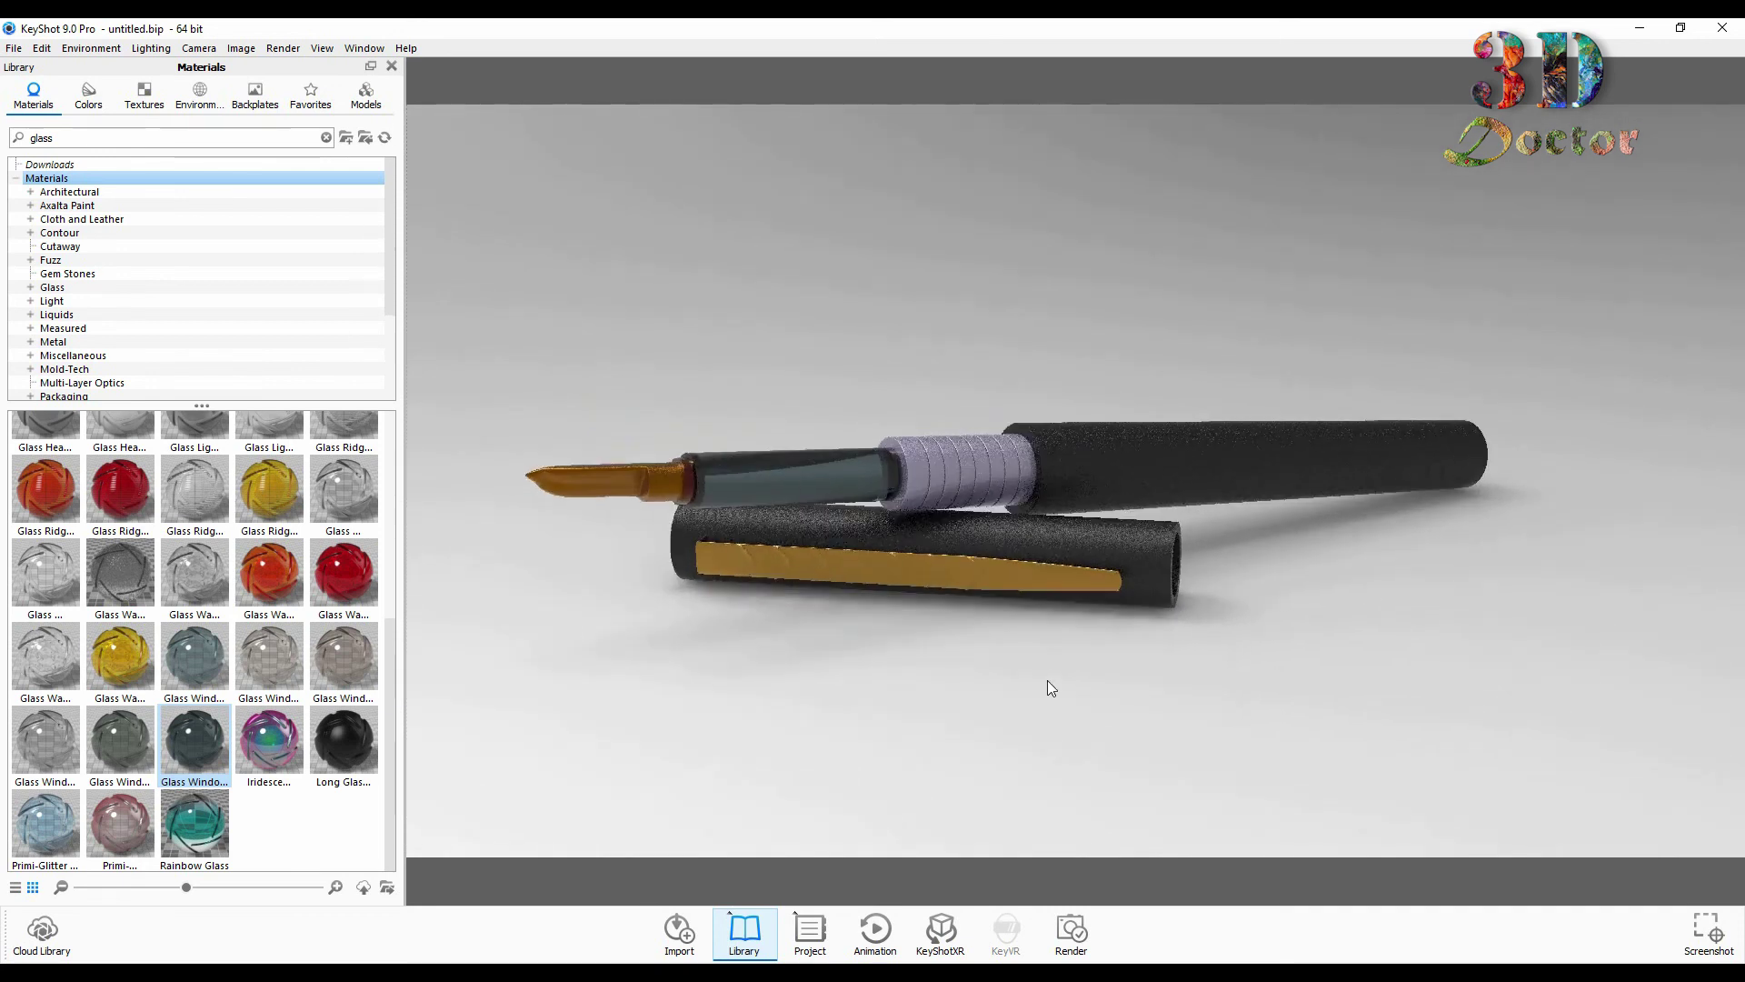
pyautogui.moveTo(1048, 681); pyautogui.dragTo(910, 698)
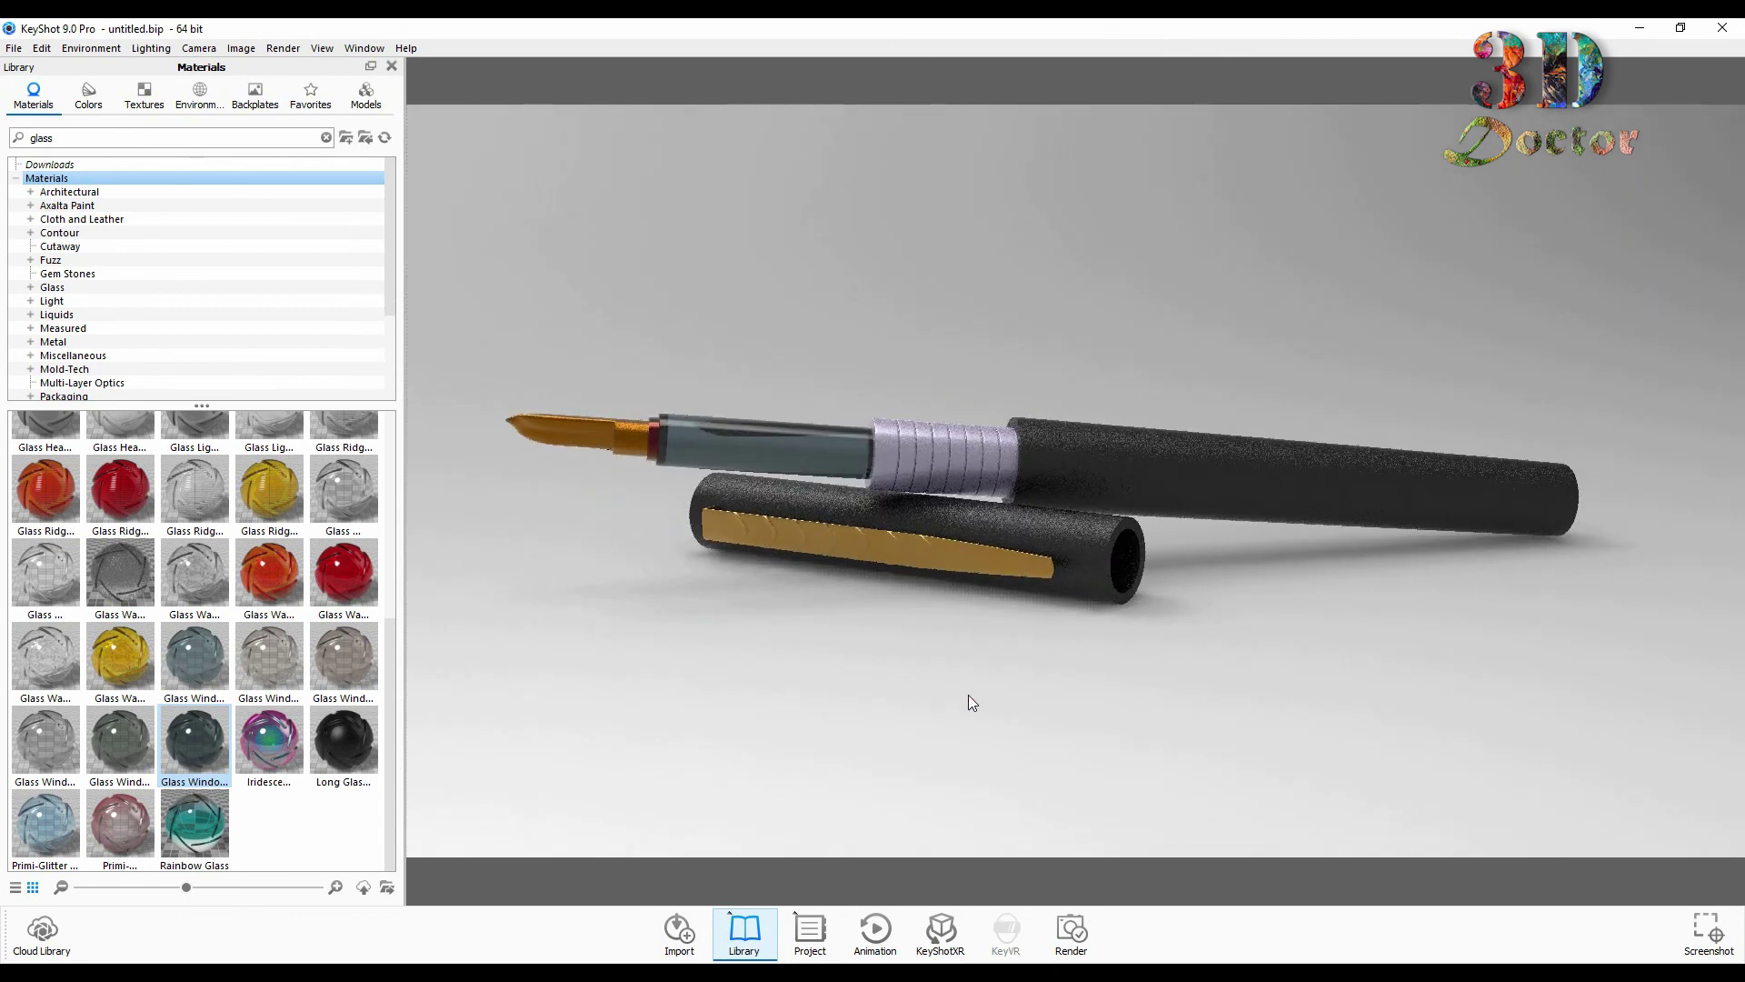
# - Set the render output folder to the Desktop
pyautogui.click(1082, 937)
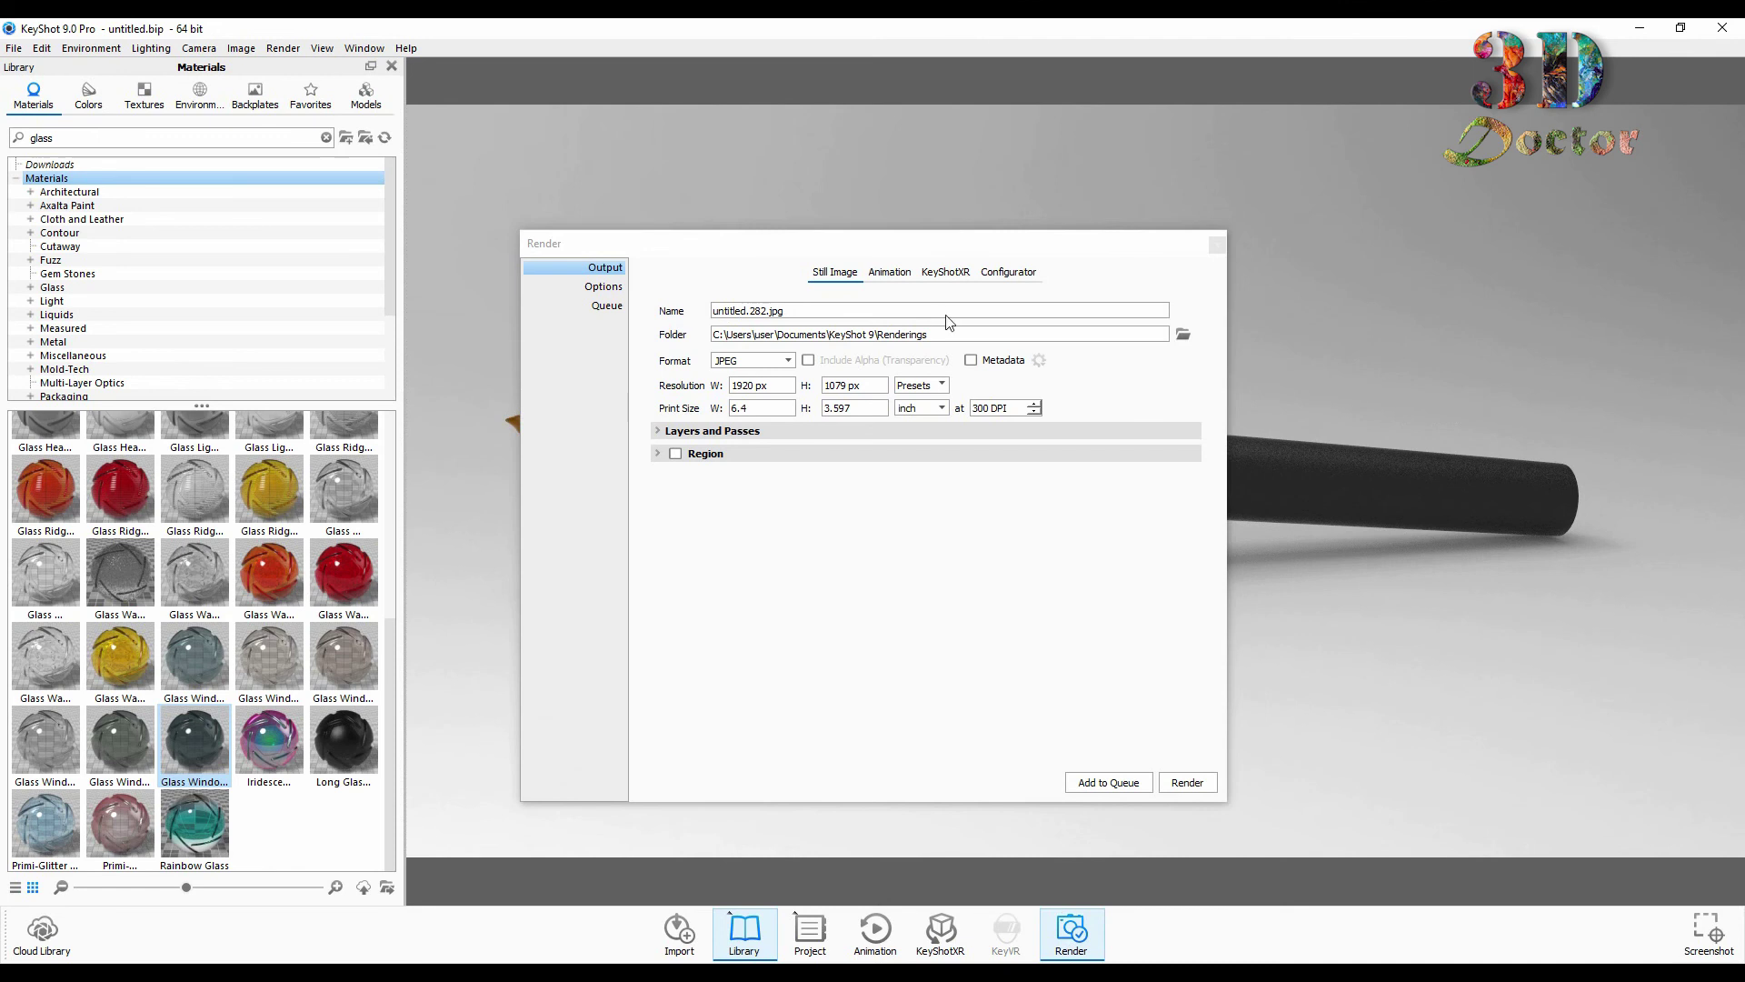
pyautogui.click(1183, 334)
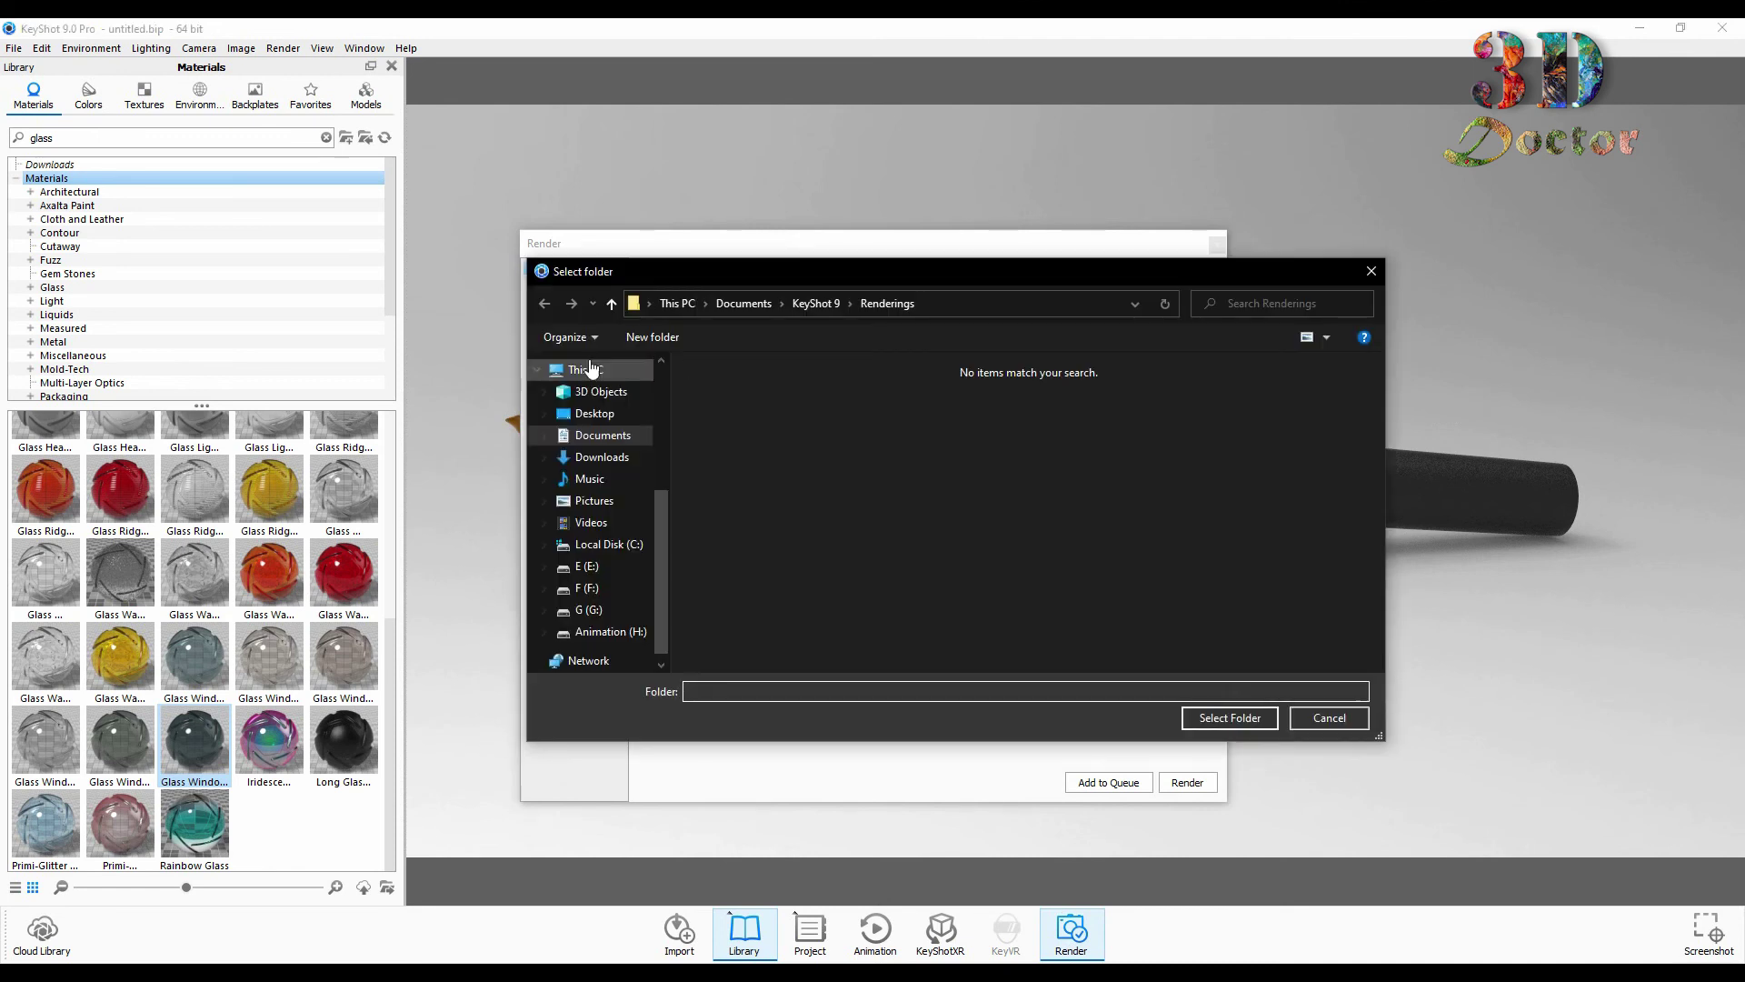
pyautogui.click(594, 413)
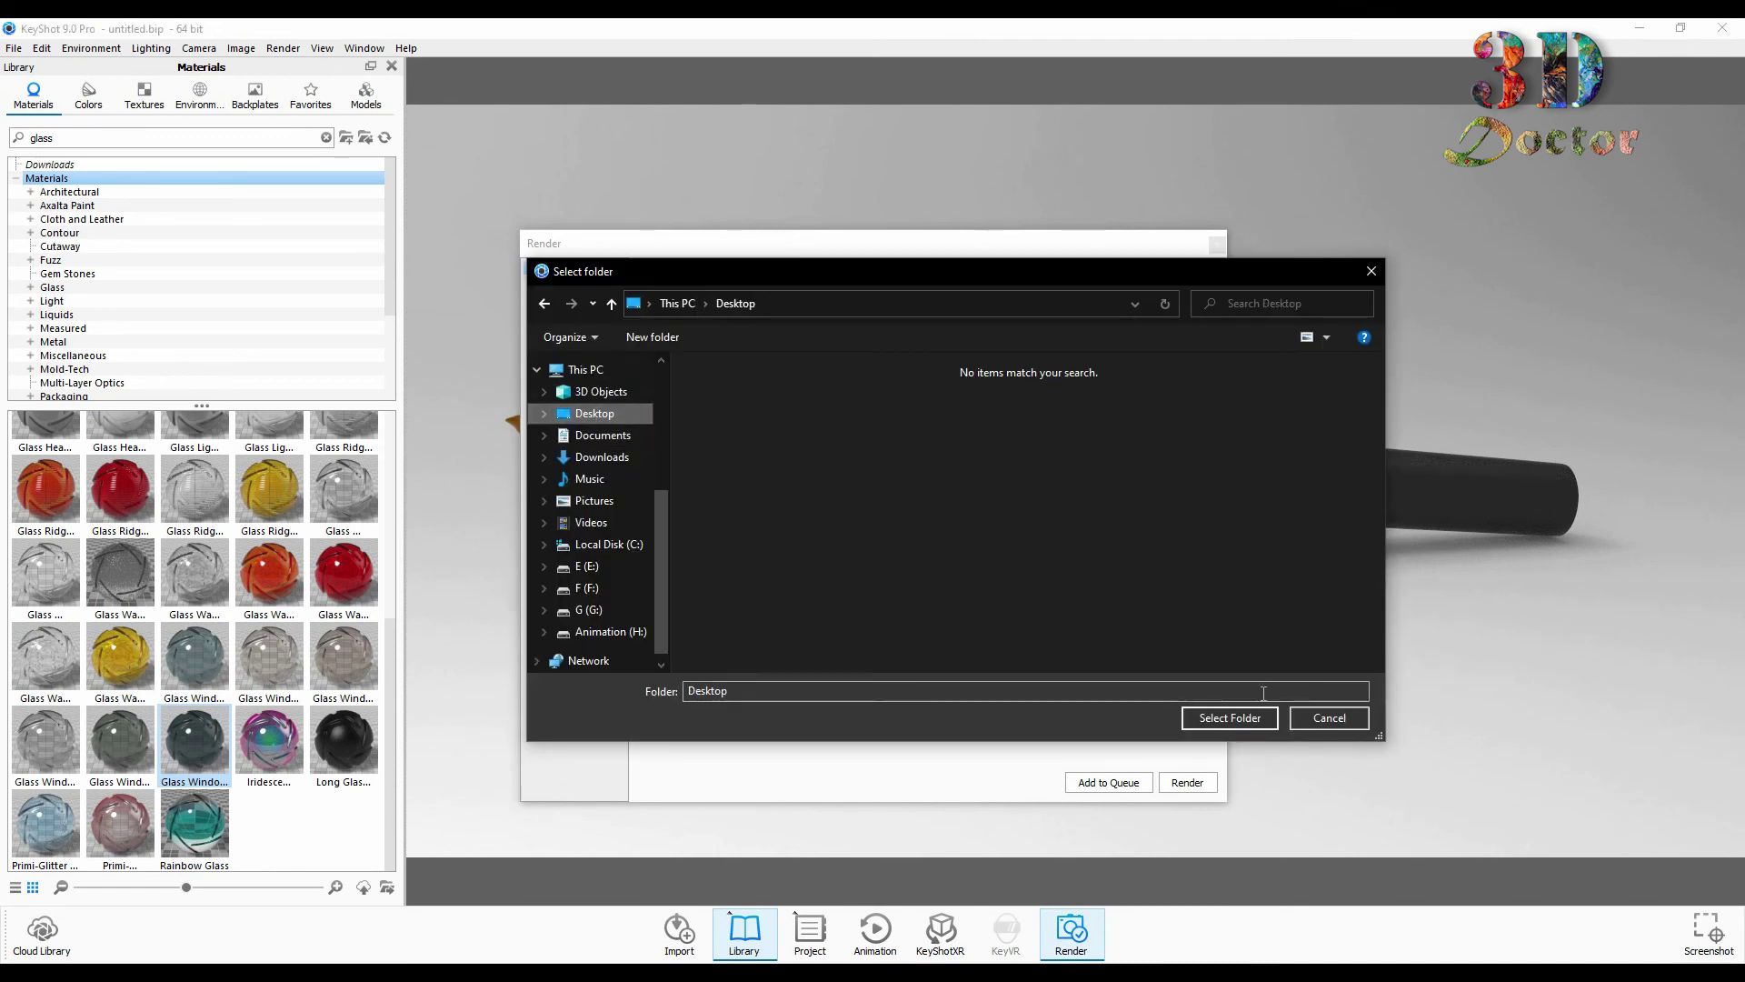
pyautogui.click(1229, 718)
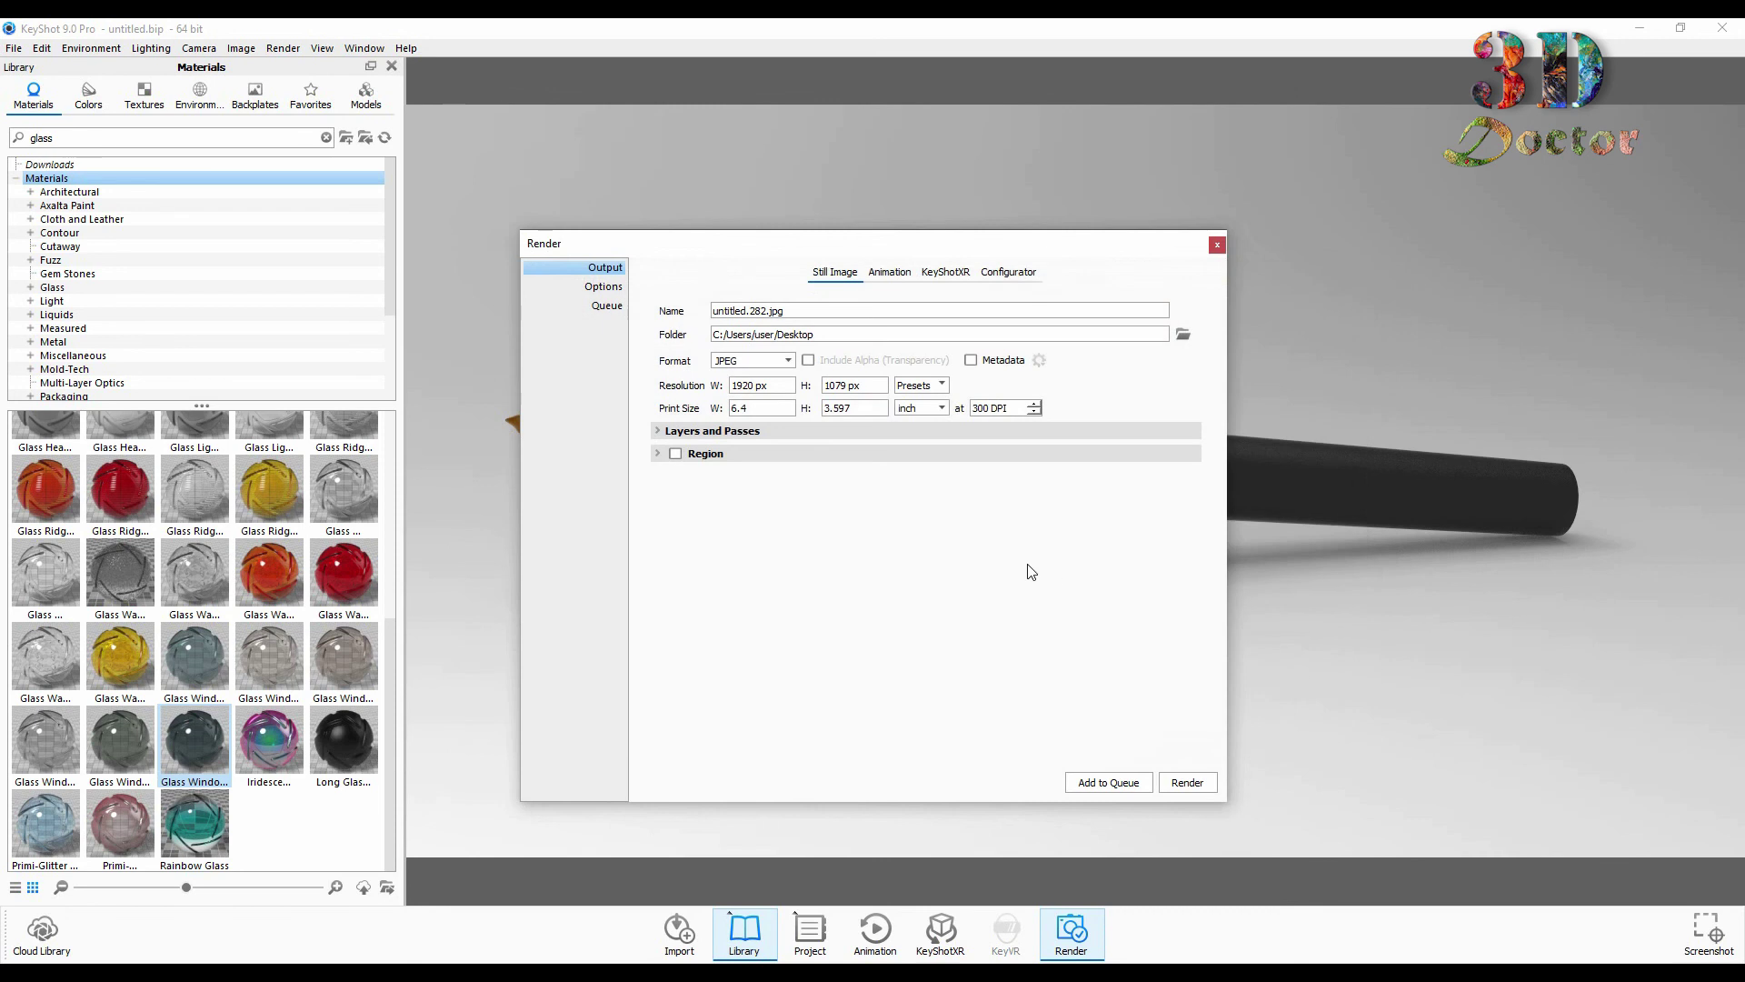
# - Keep JPEG as the output format and raise the KeyShotXR size value to 100
pyautogui.click(790, 361)
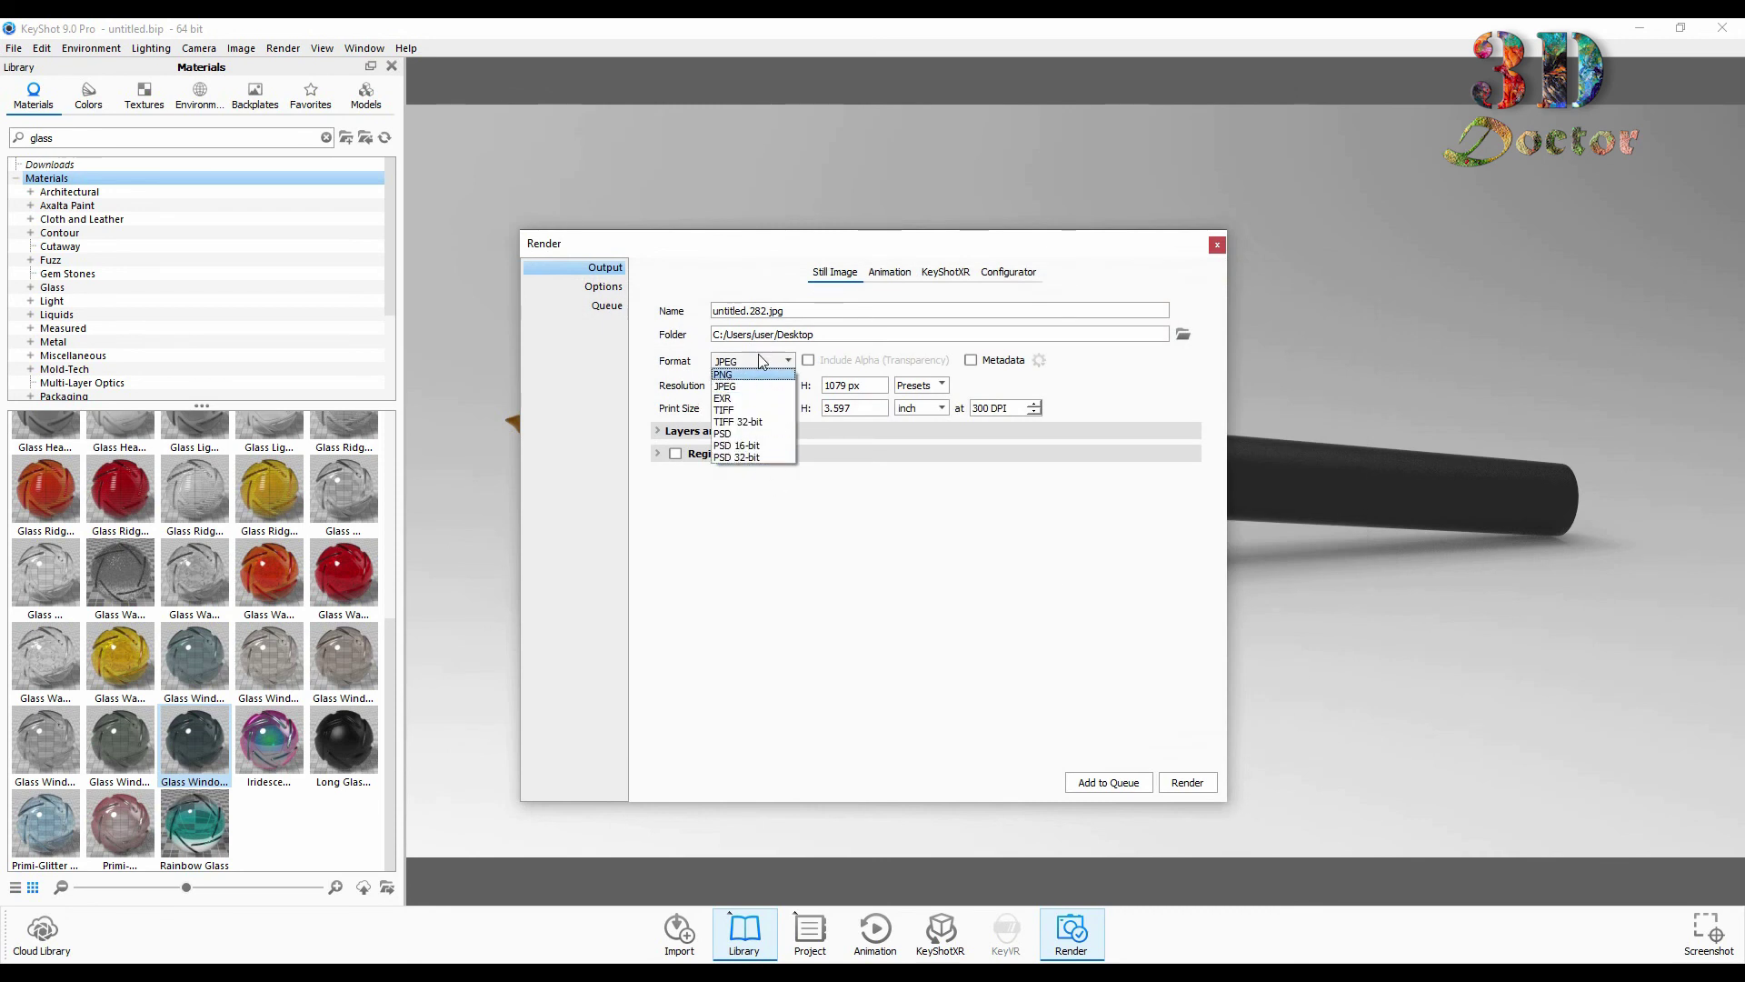
pyautogui.click(859, 530)
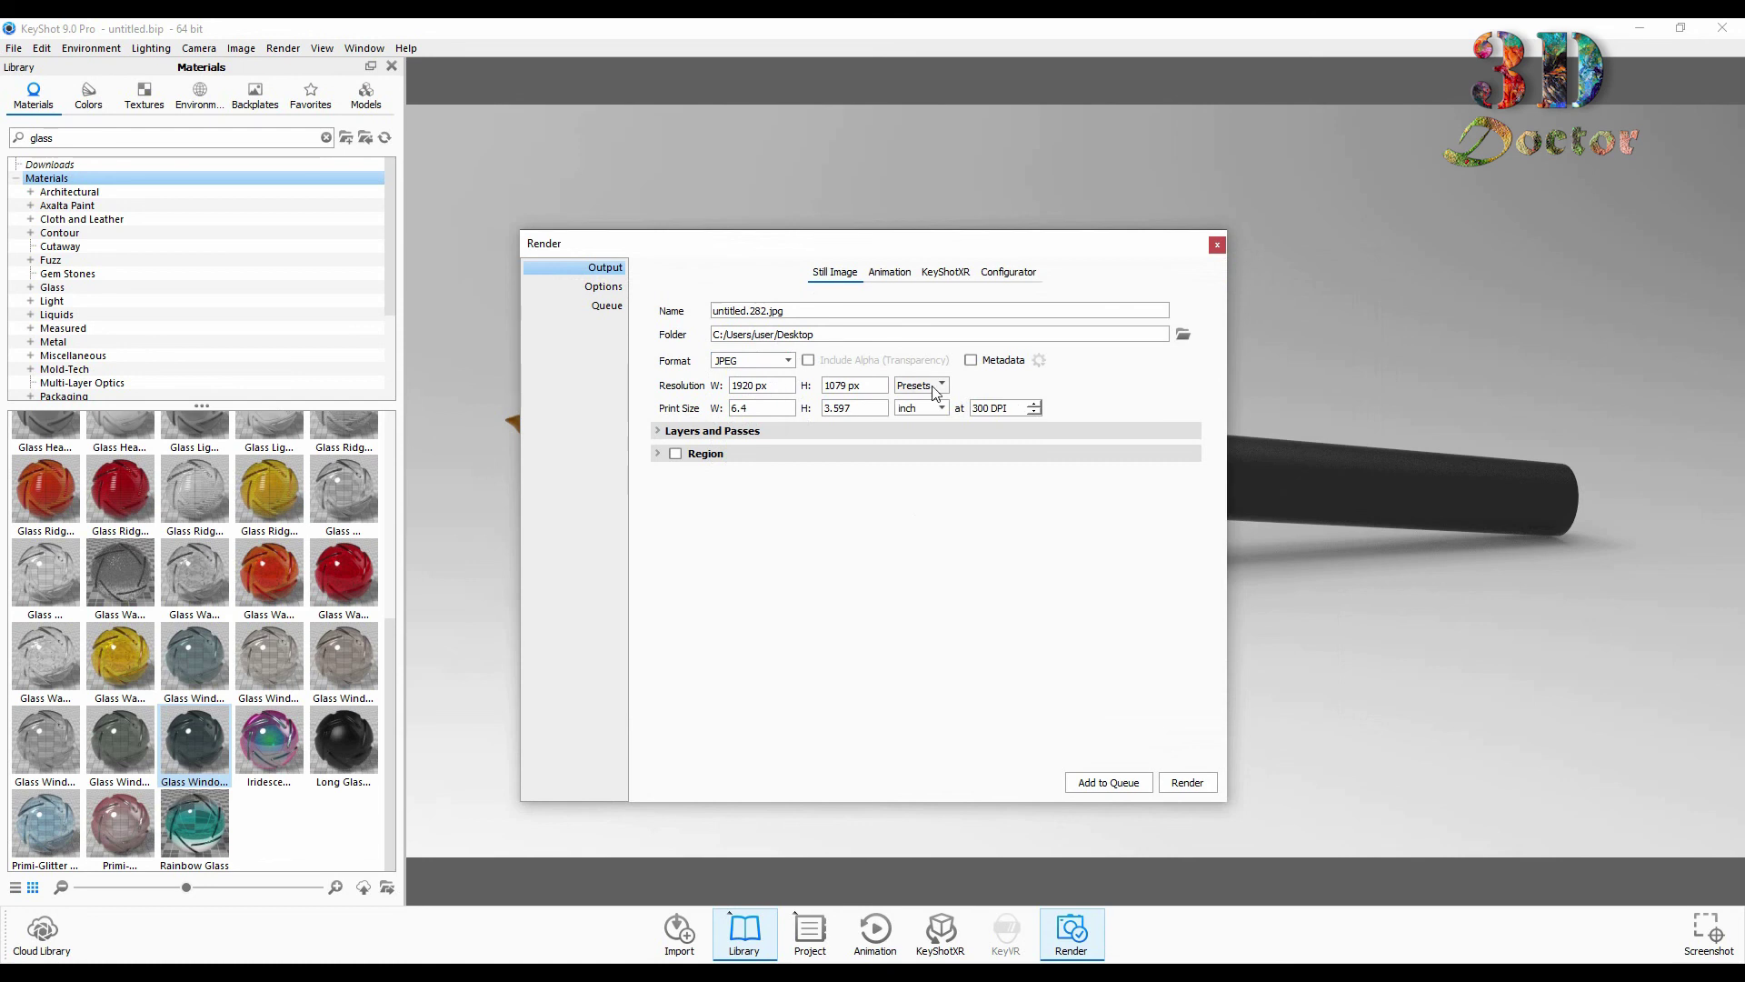
pyautogui.click(954, 277)
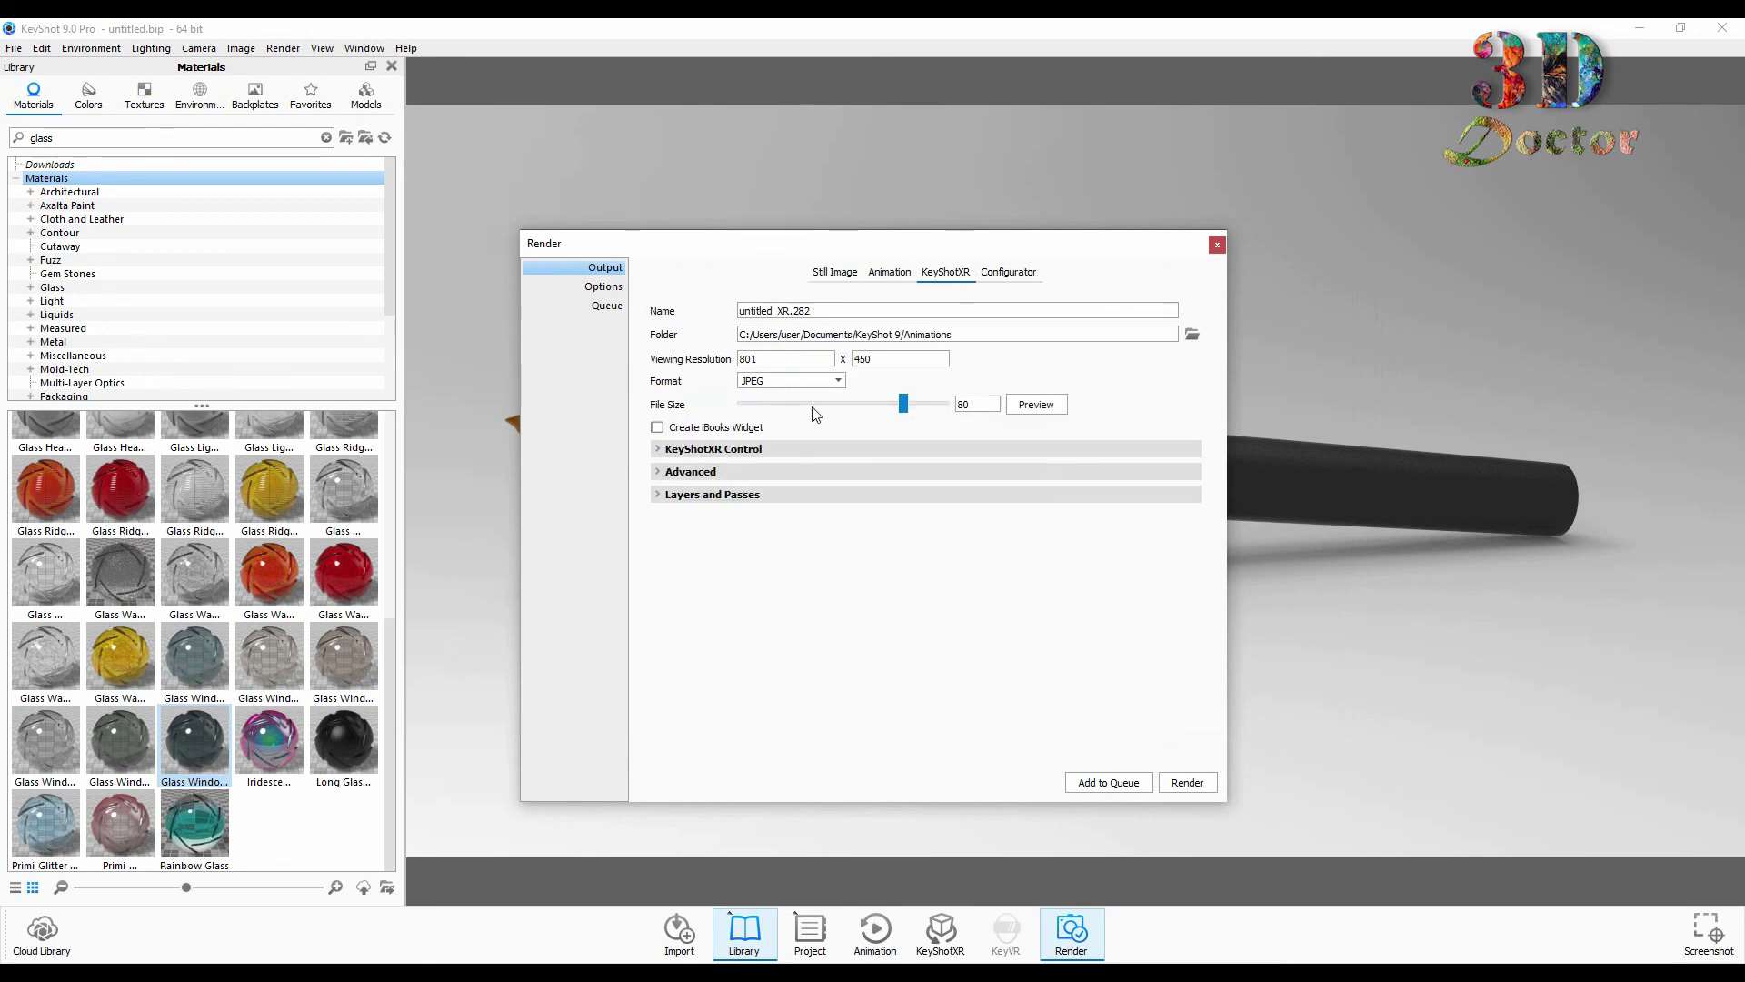
pyautogui.moveTo(909, 411); pyautogui.dragTo(964, 406)
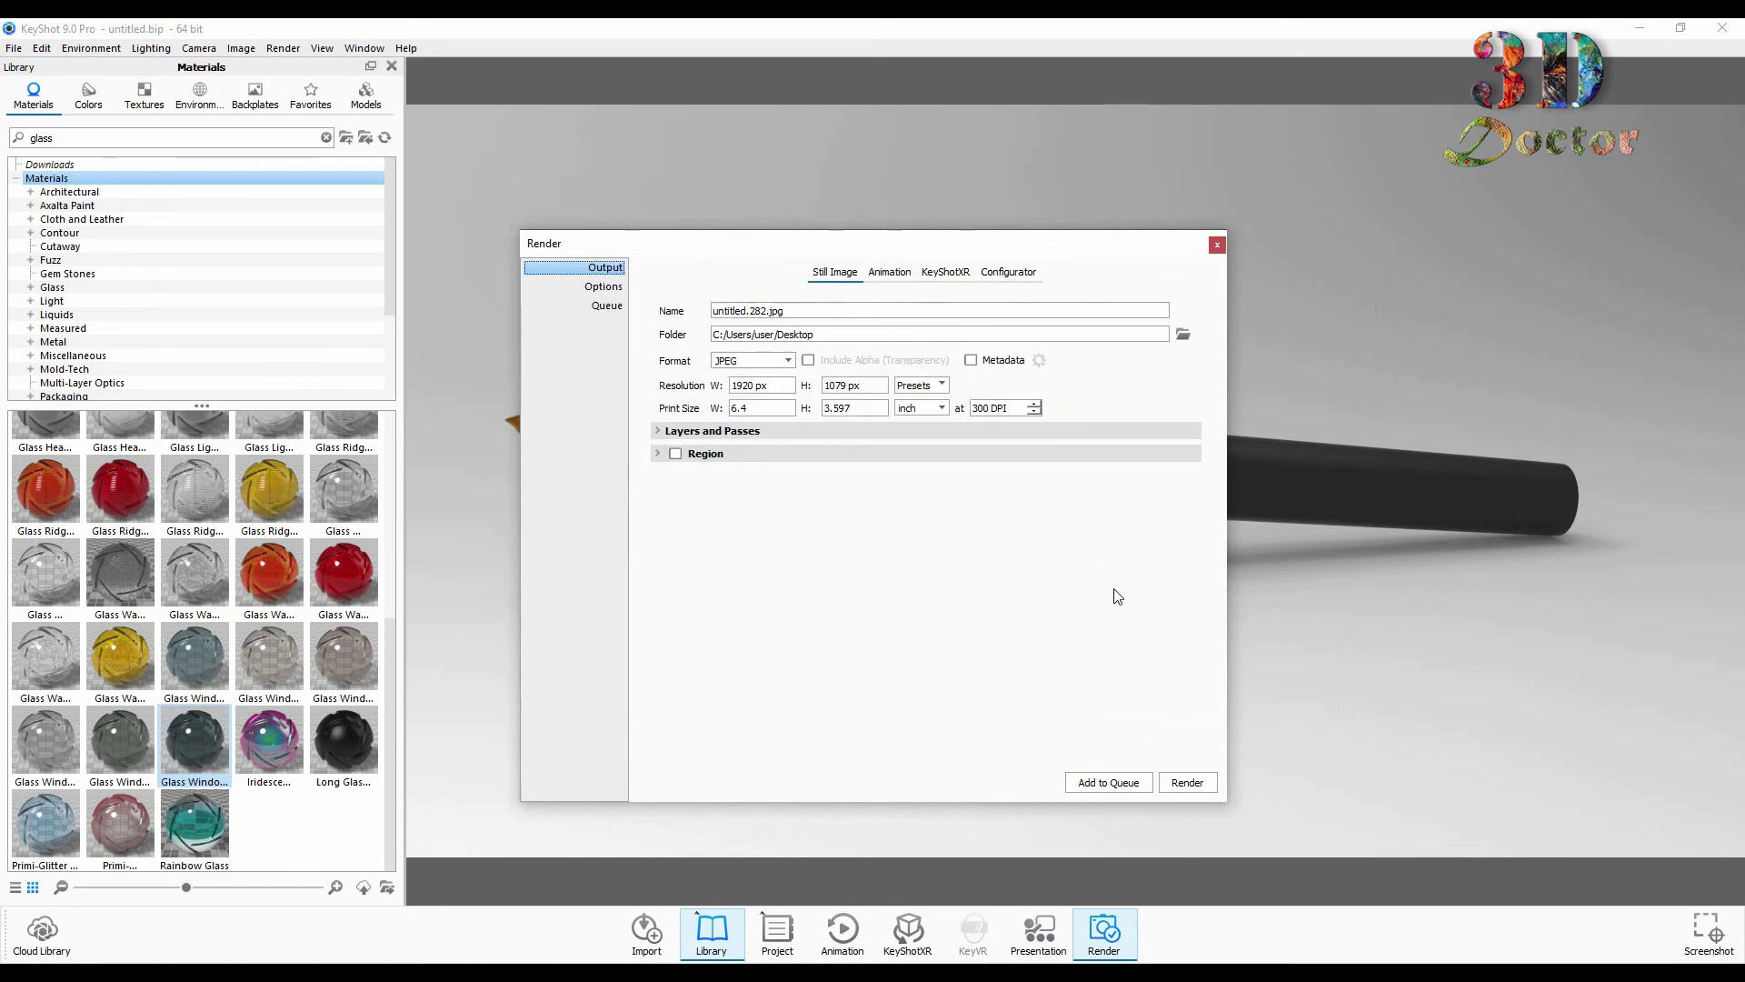
# - Start rendering untitled.282.jpg, moving the render window higher and zooming out its preview
pyautogui.click(1188, 782)
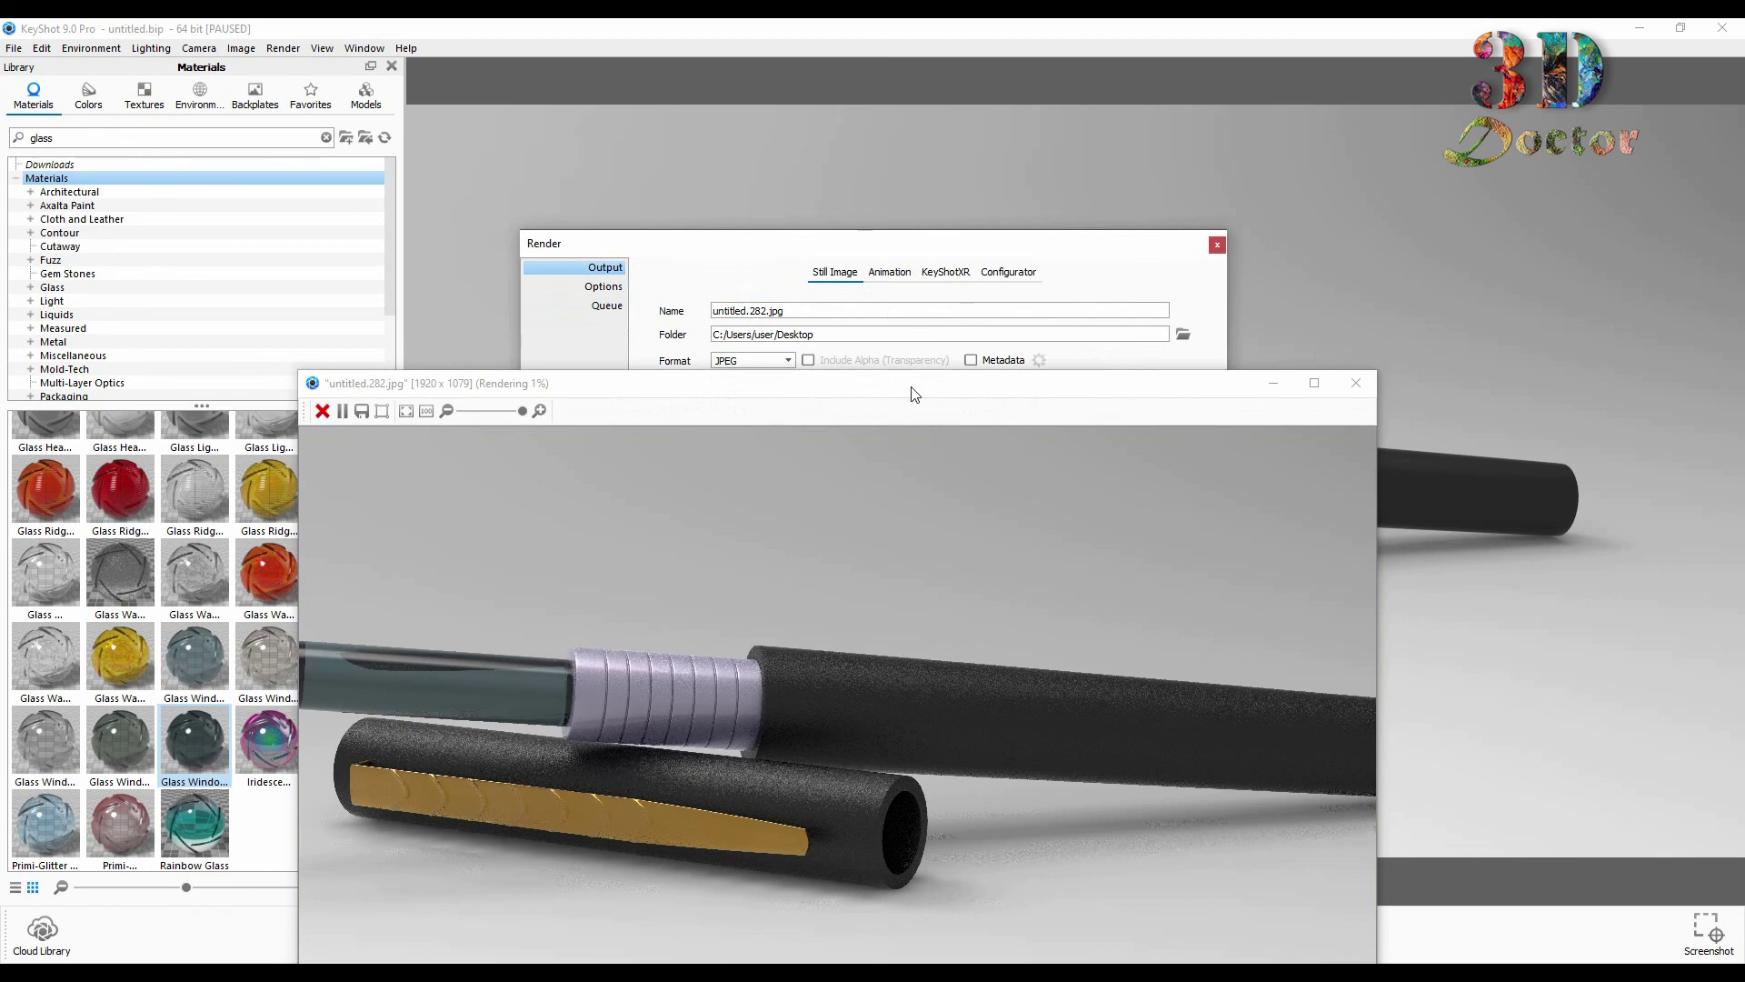
pyautogui.moveTo(914, 392); pyautogui.dragTo(981, 135)
pyautogui.scroll(-3, 1038, 493)
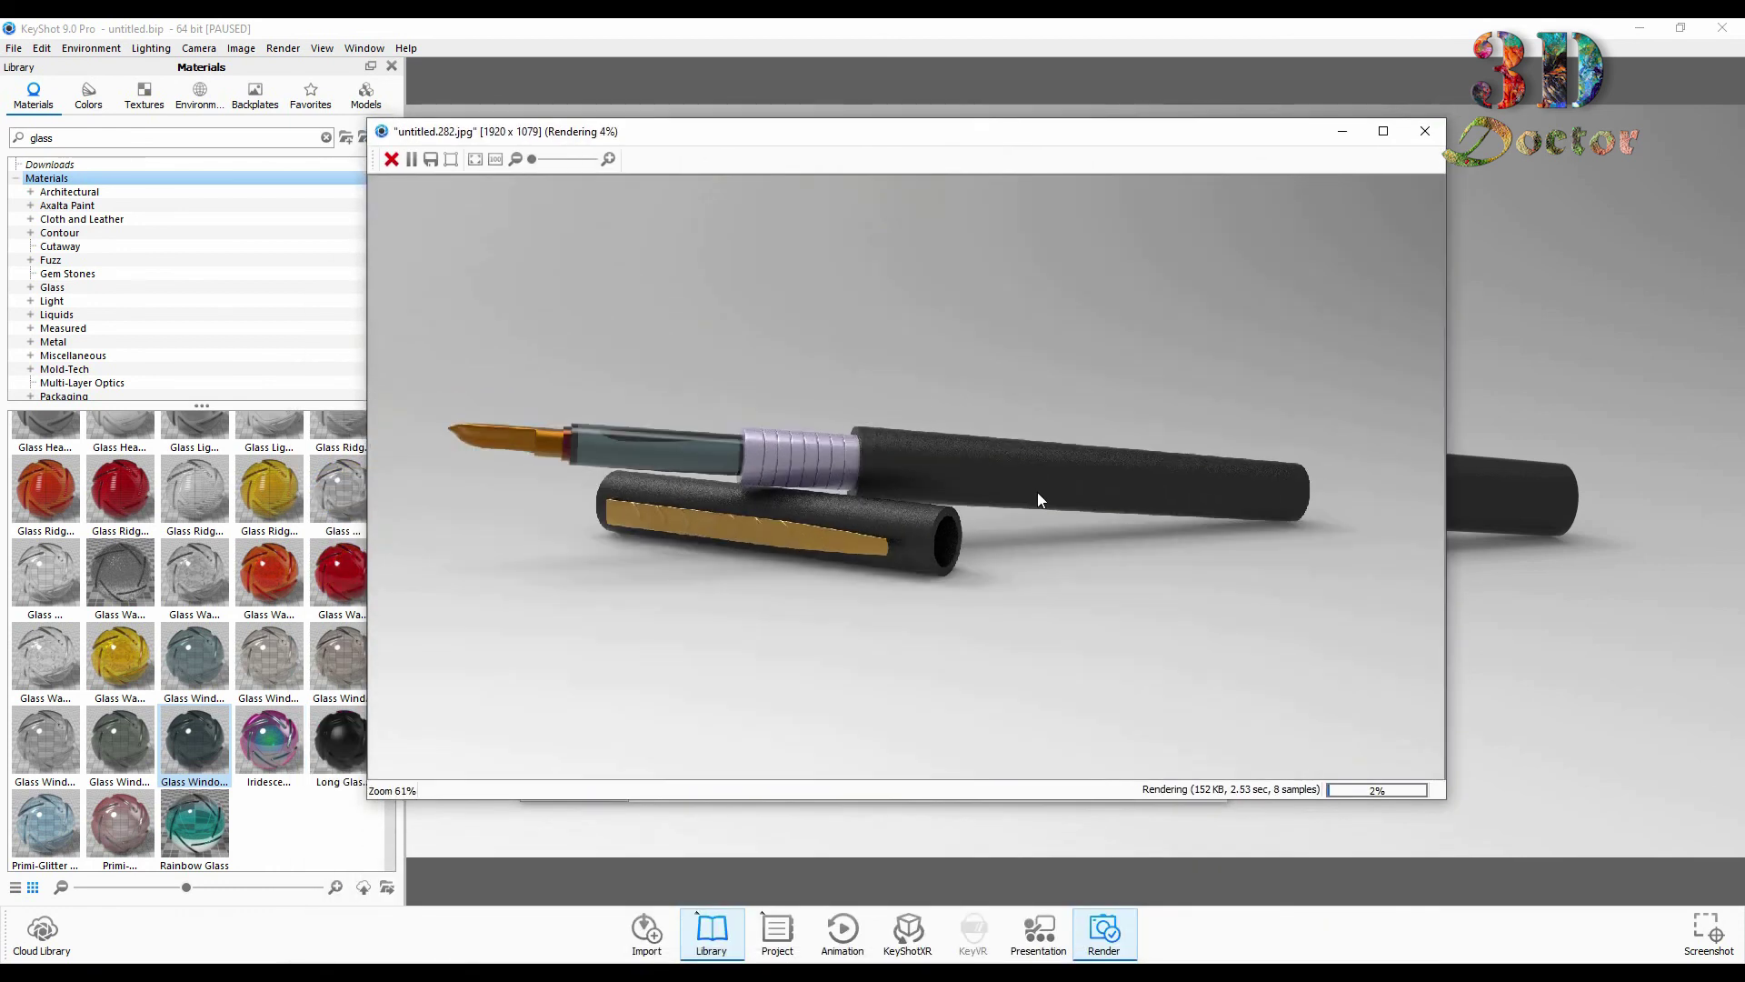